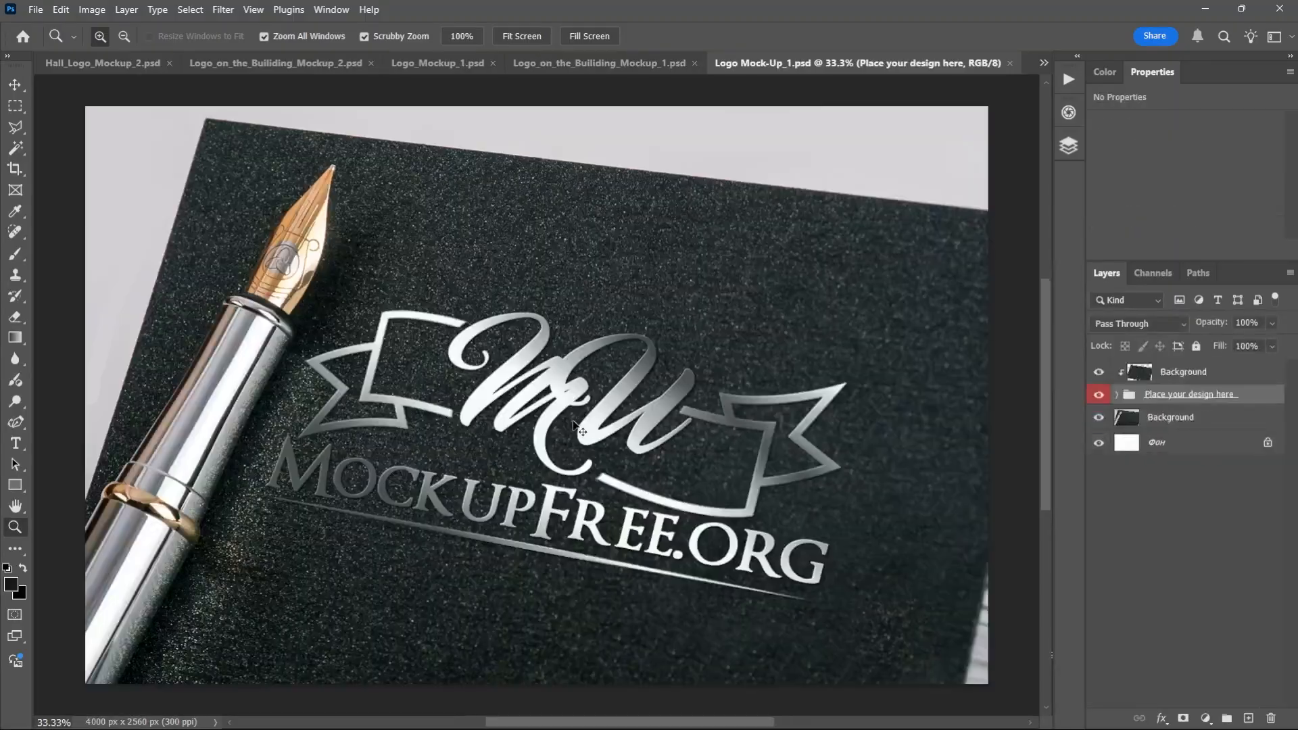
# Bring up Logo_on_the_Builiding_Mockup_1.psd and set Batch-Replace Smart Objects to use a single Photoshop document instead of a PSD folder.
pyautogui.hotkey('ctrl', 'Tab')
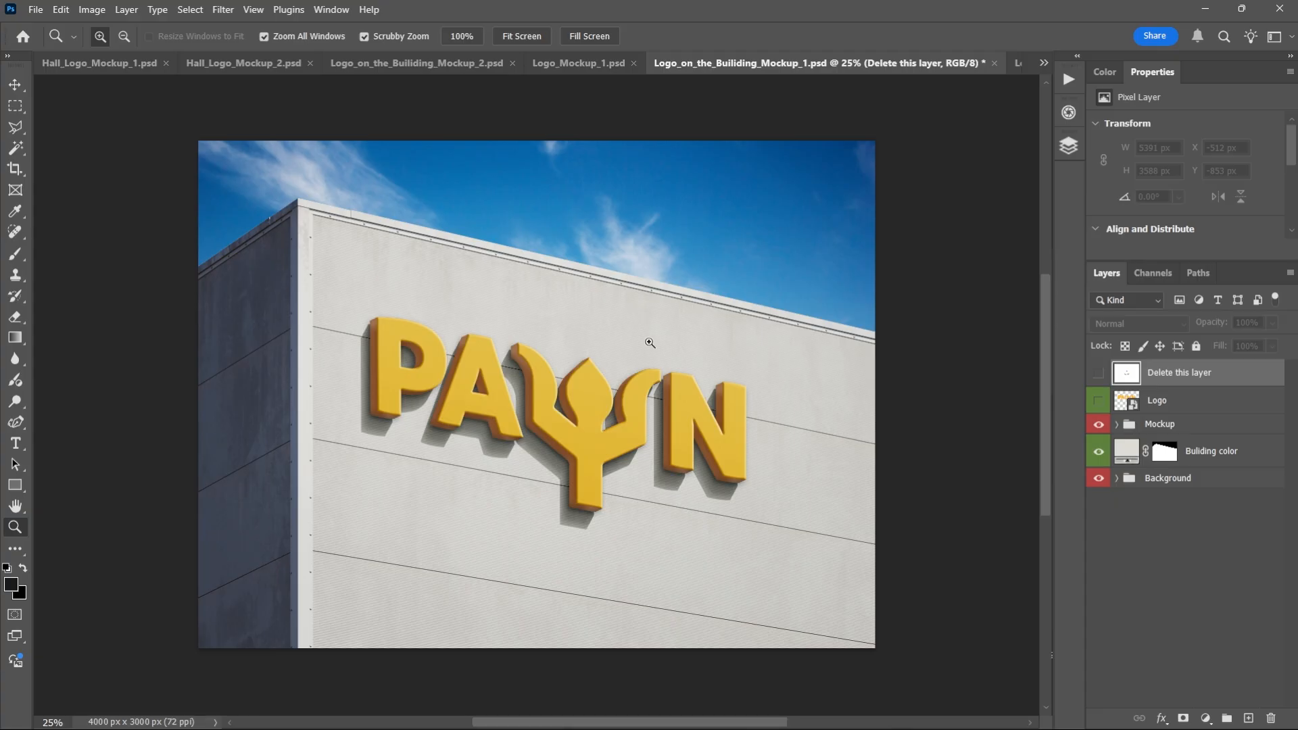
pyautogui.click(1068, 145)
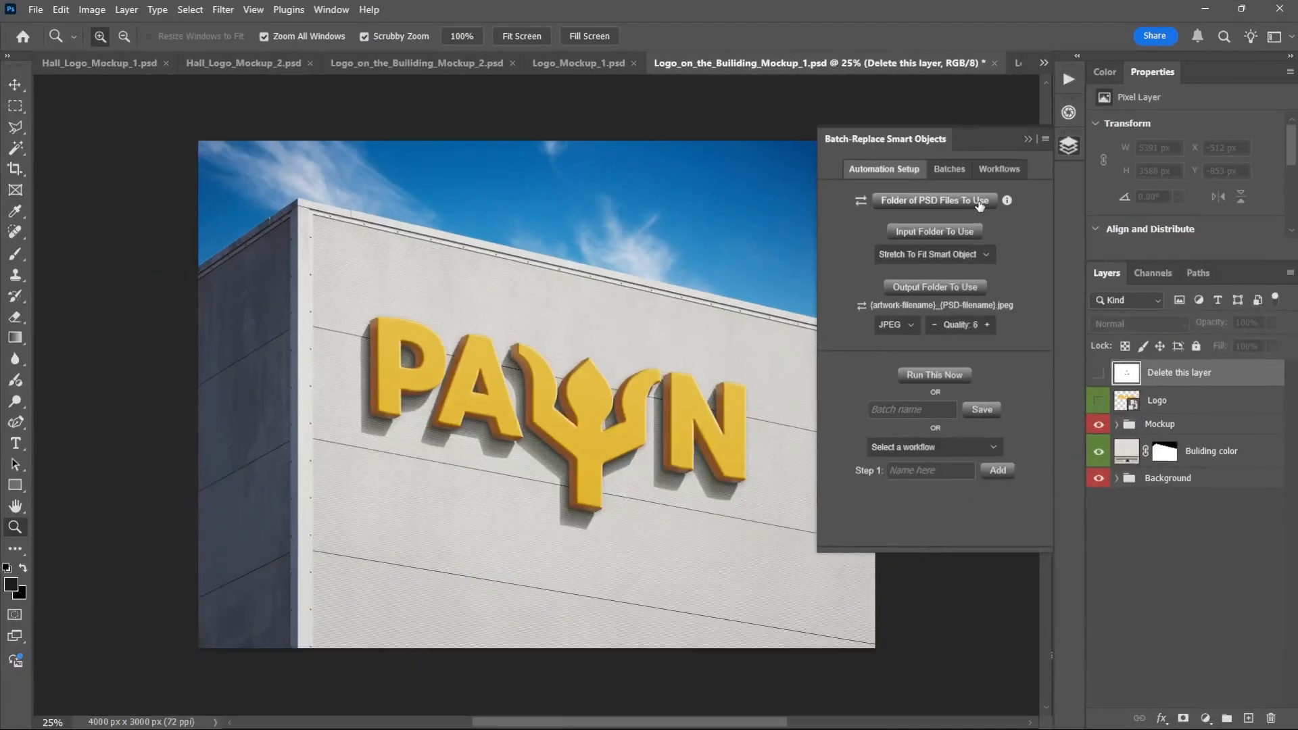
pyautogui.click(862, 202)
# Switch to File Explorer, view the PSD files in the Best Logo Mockups folder enlarged, and return to Photoshop.
pyautogui.hotkey('alt', 'Tab')
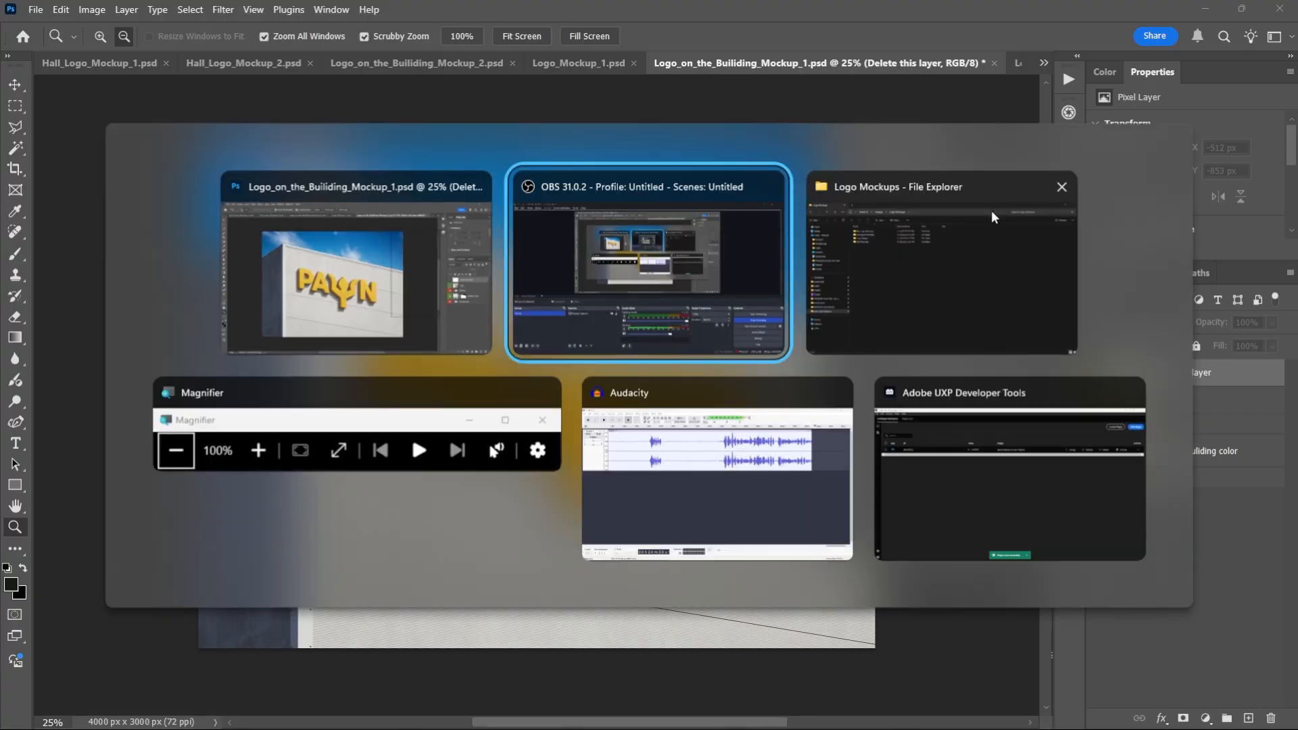
pyautogui.click(1008, 307)
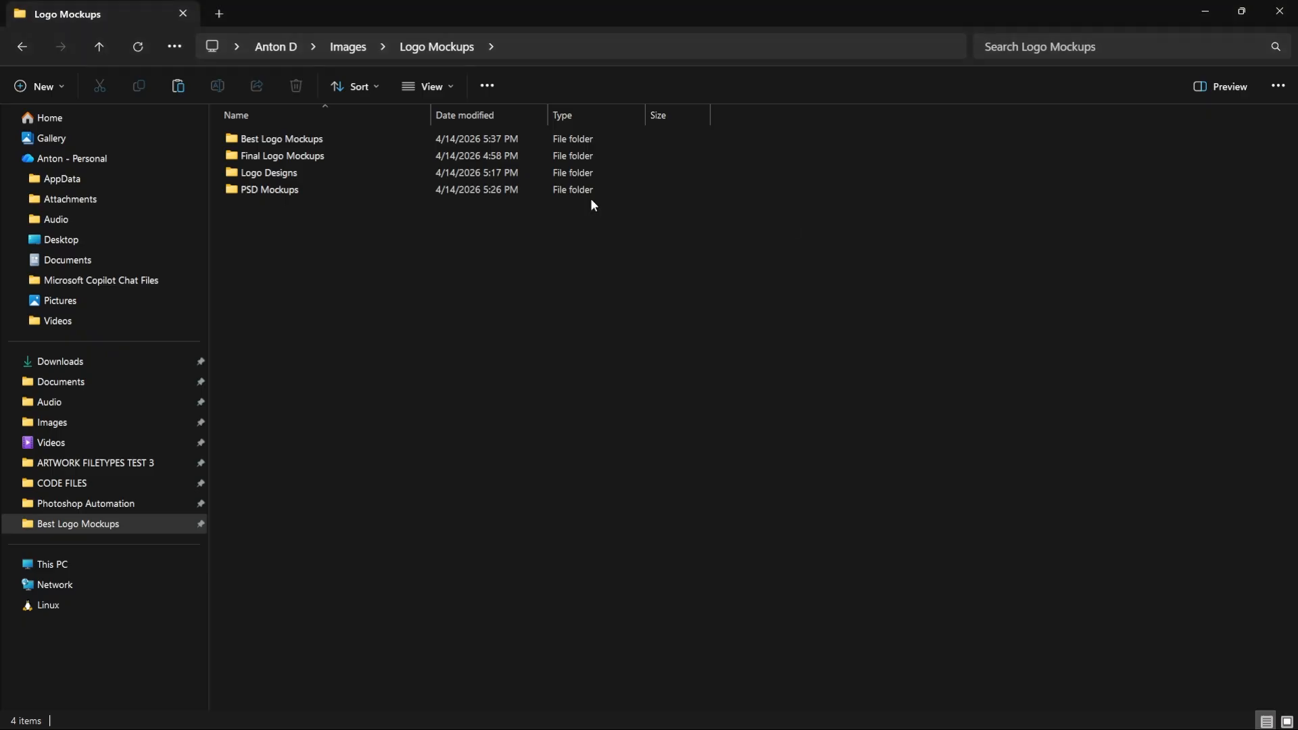
pyautogui.doubleClick(285, 144)
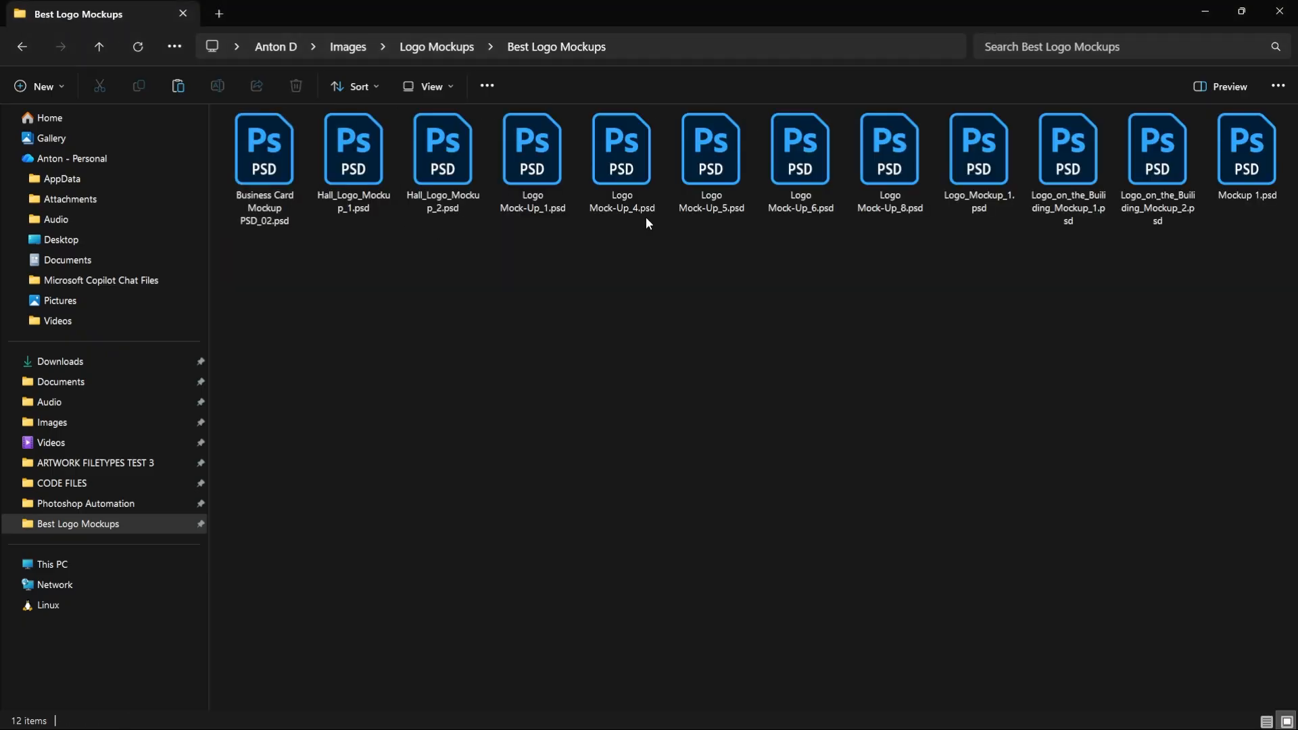
pyautogui.scroll(3, 694, 202)
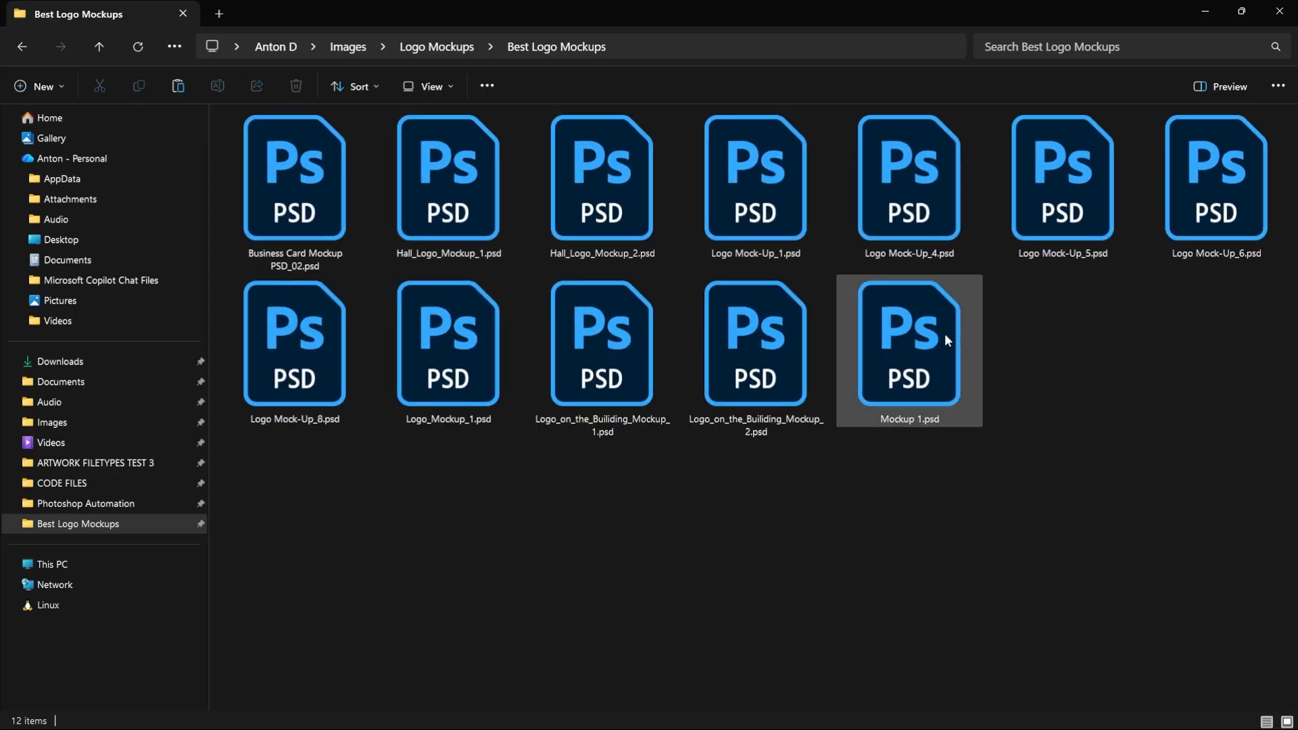
pyautogui.hotkey('alt', 'Tab')
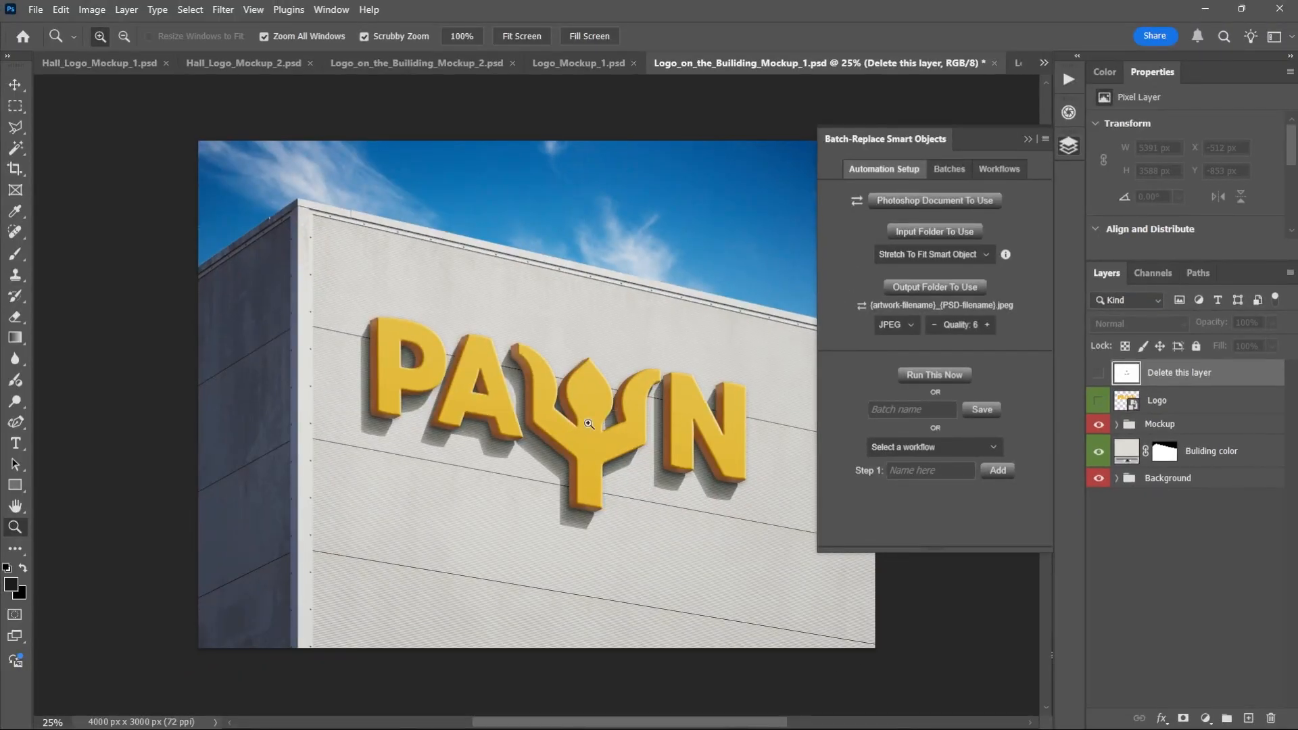
# Show the green-labelled Logo layer above the Mockup group to inspect its flat artwork, and hide it again.
pyautogui.click(1099, 401)
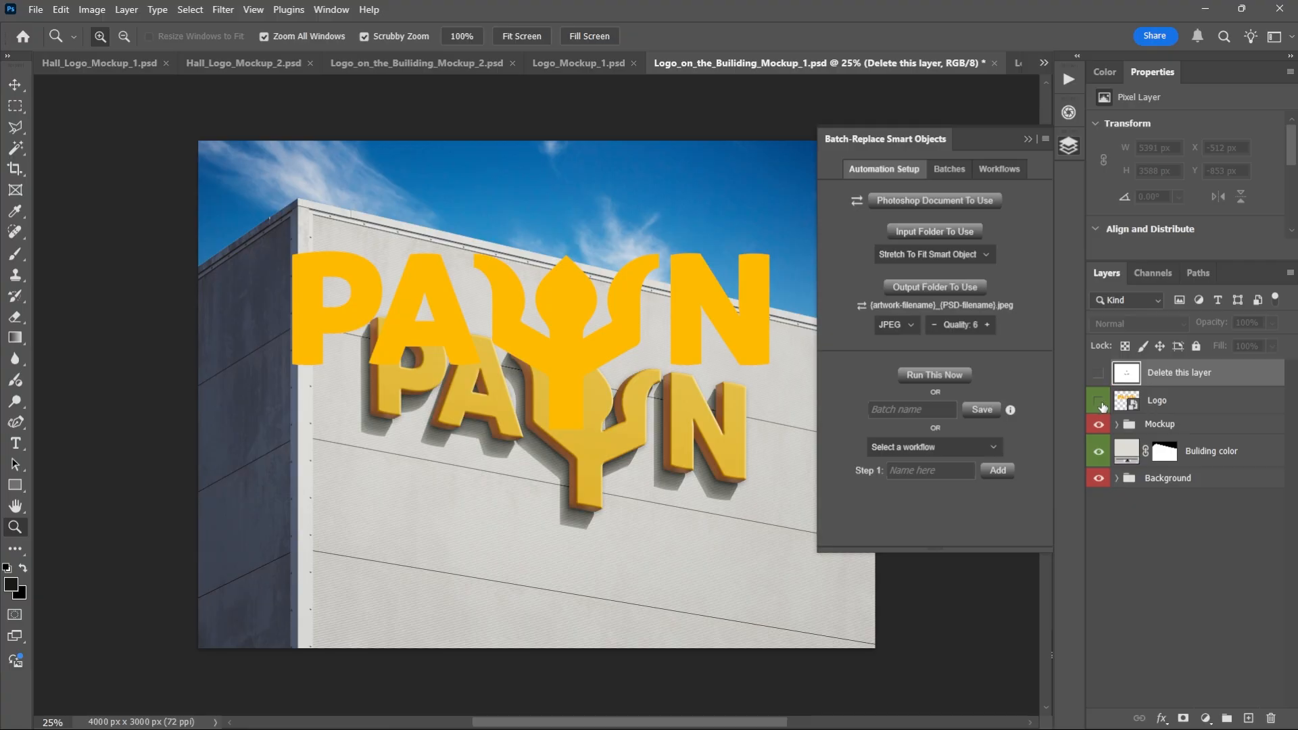
pyautogui.click(1178, 406)
pyautogui.click(1101, 406)
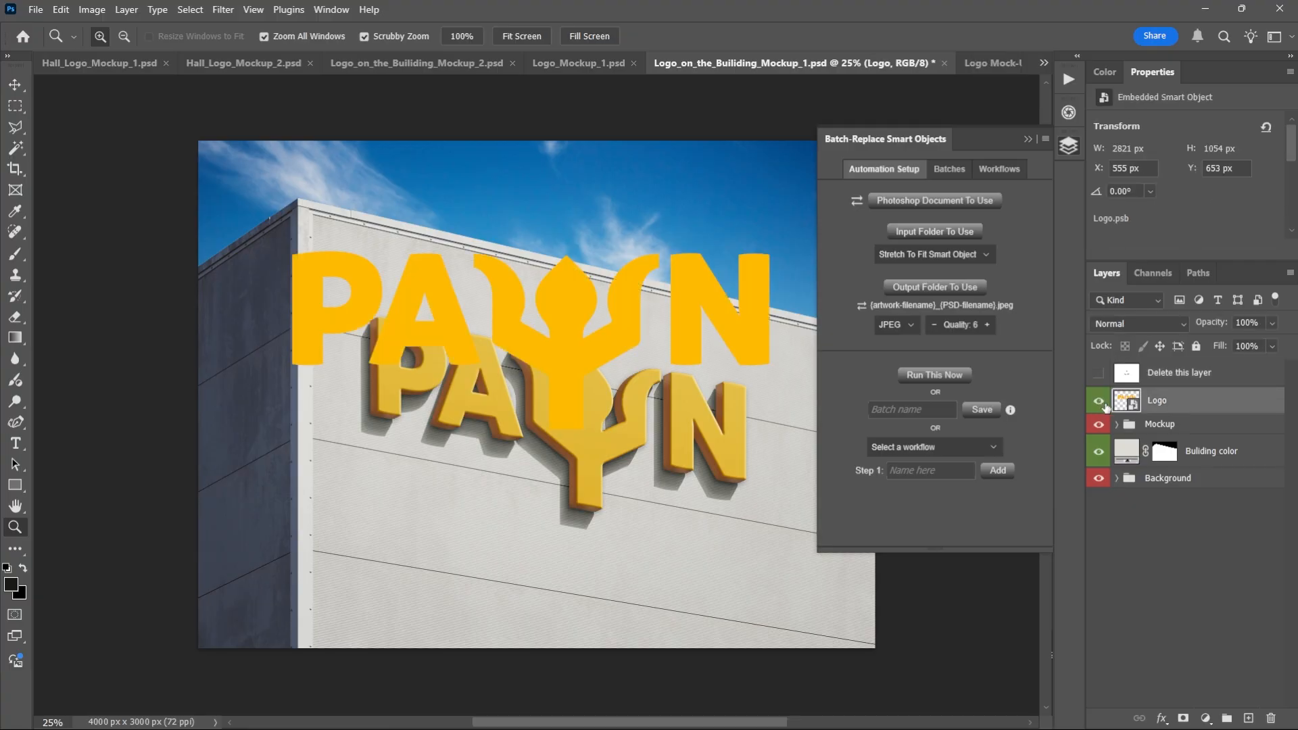
pyautogui.click(1099, 403)
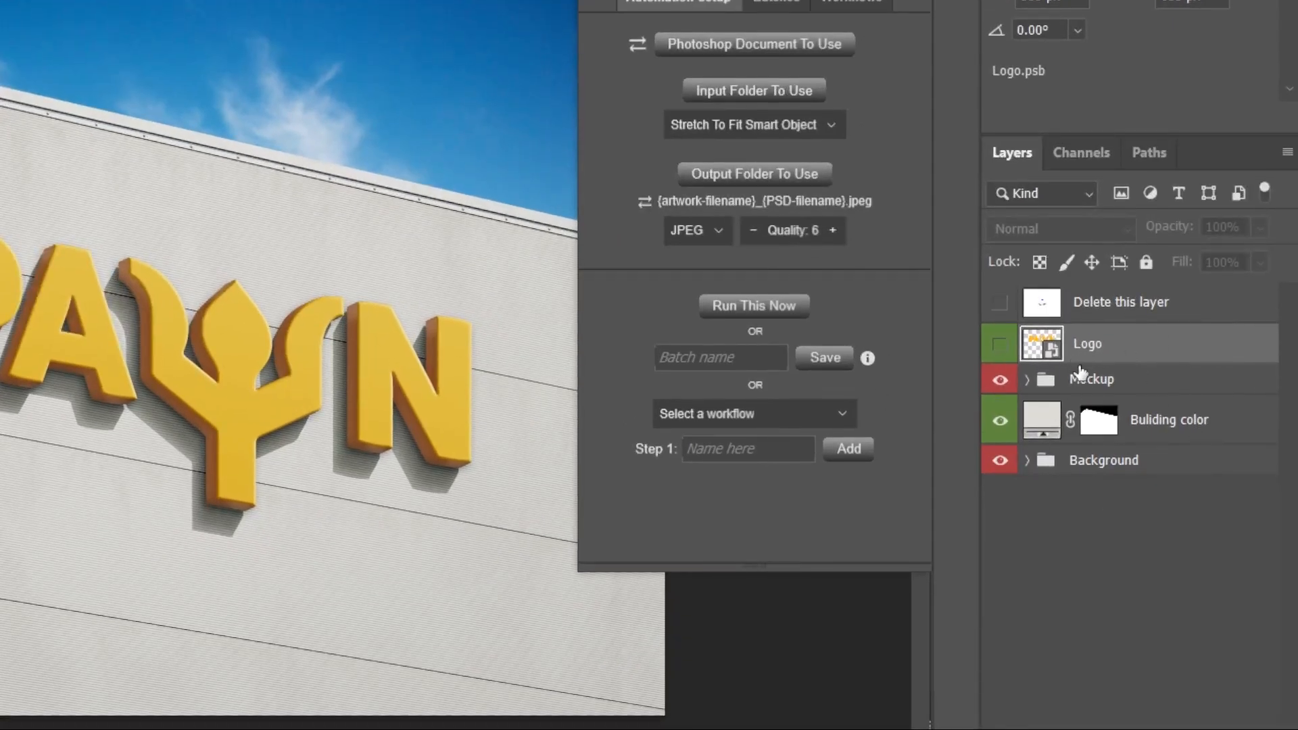
# Expand the Mockup group and its nested Logo groups, and toggle the inner Logo smart object's visibility to identify it.
pyautogui.click(1027, 381)
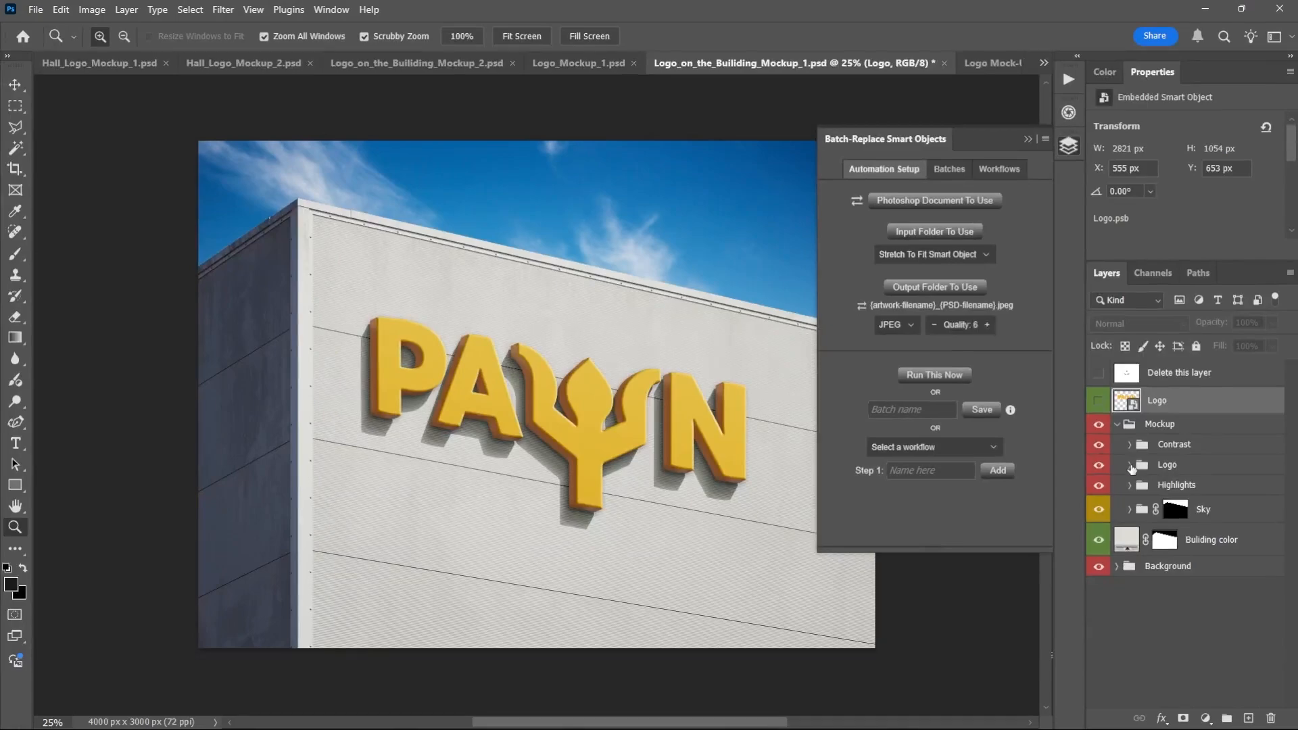
pyautogui.click(1130, 465)
pyautogui.click(1142, 484)
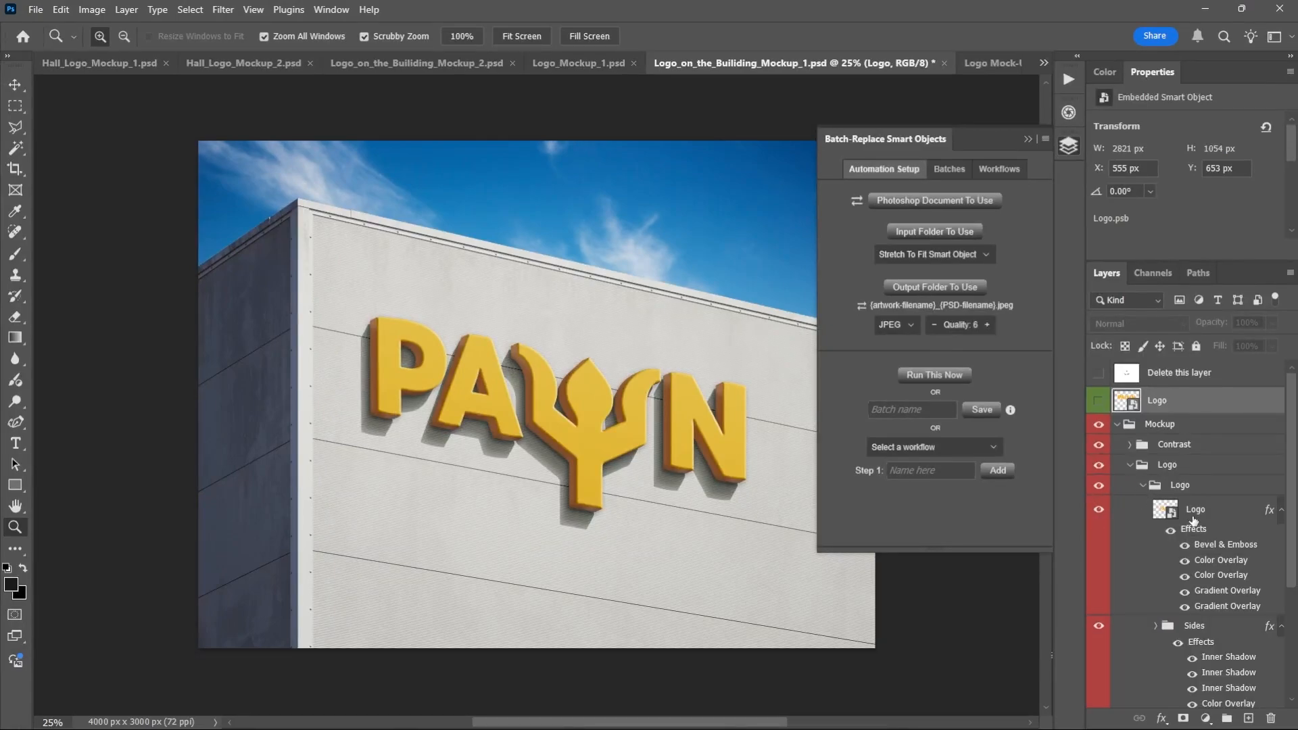
pyautogui.click(1098, 509)
pyautogui.click(1098, 509)
# Try replacing the nested Logo smart object's contents with very-good-business-1.png, and undo the replacement.
pyautogui.rightClick(1198, 515)
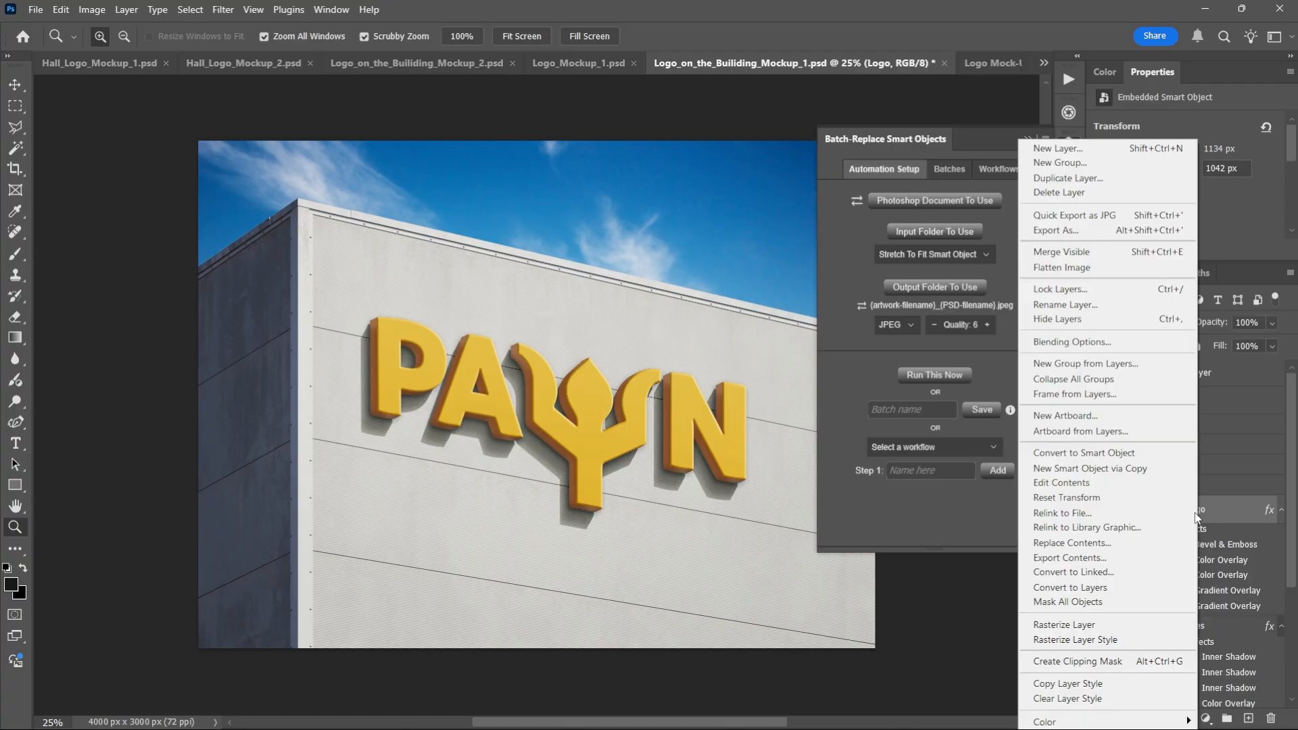
pyautogui.click(1095, 542)
pyautogui.doubleClick(394, 258)
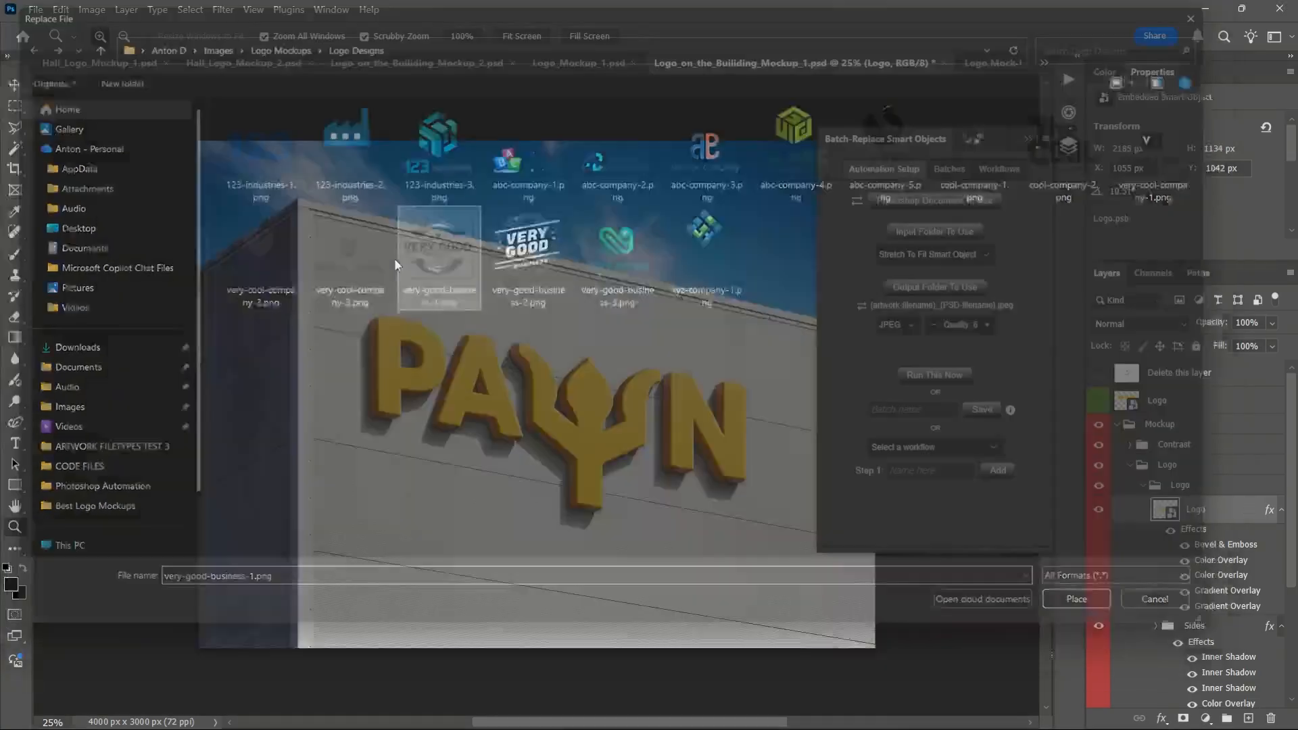
pyautogui.hotkey('ctrl', 'z')
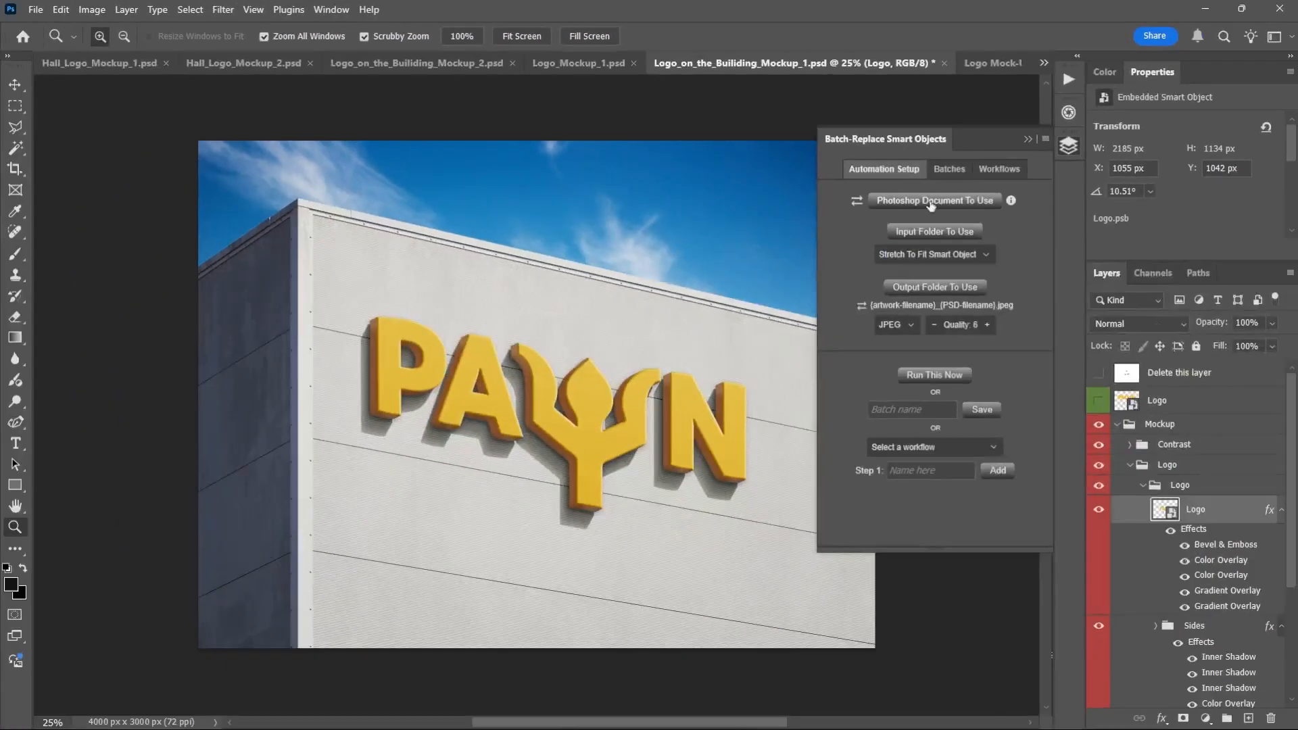
# Choose Logo_on_the_Builiding_Mockup_1.psd from the Best Logo Mockups folder as the Photoshop document to use.
pyautogui.click(930, 202)
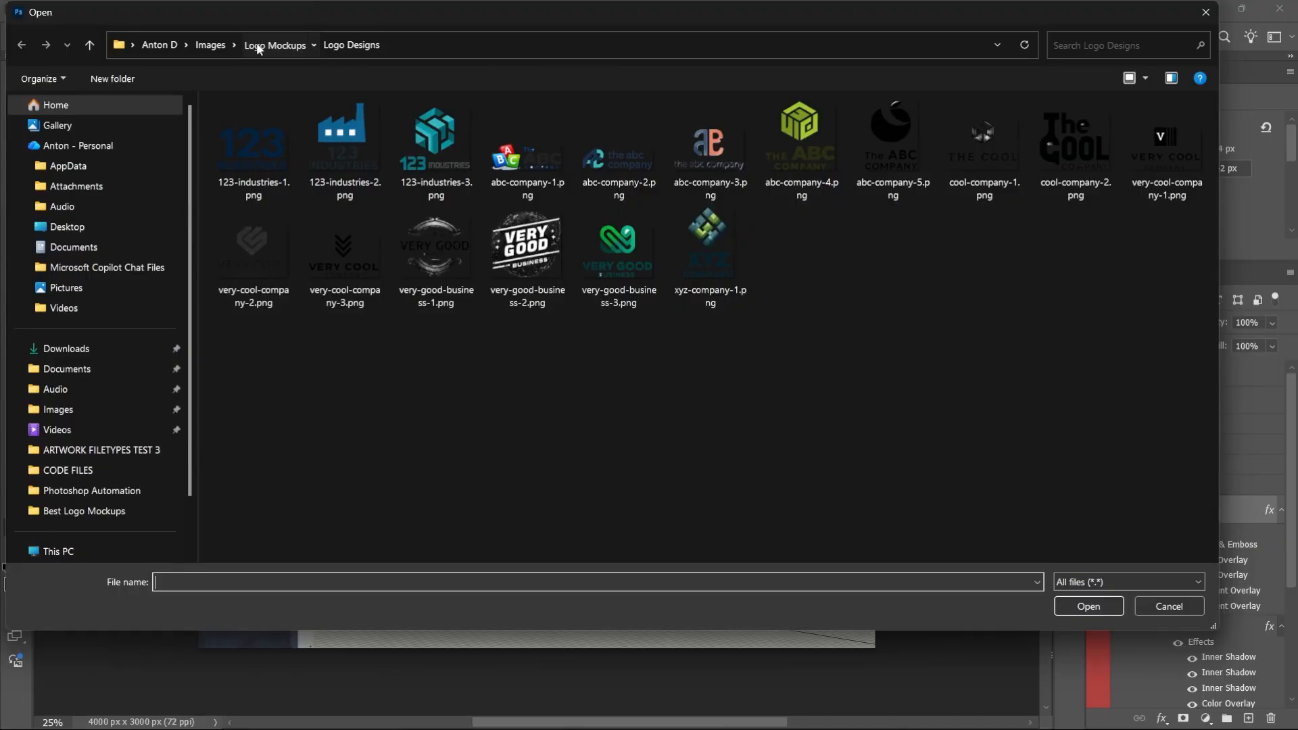
pyautogui.click(274, 45)
pyautogui.doubleClick(269, 127)
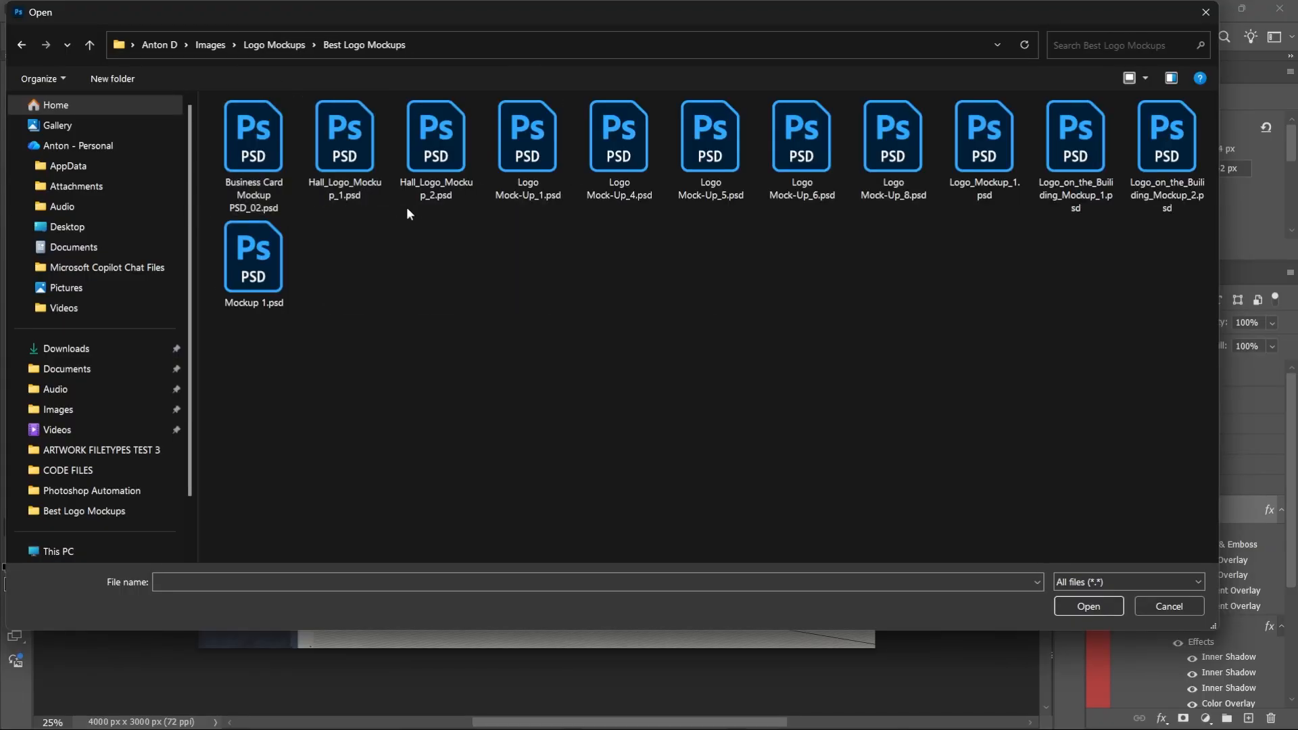
pyautogui.doubleClick(1083, 160)
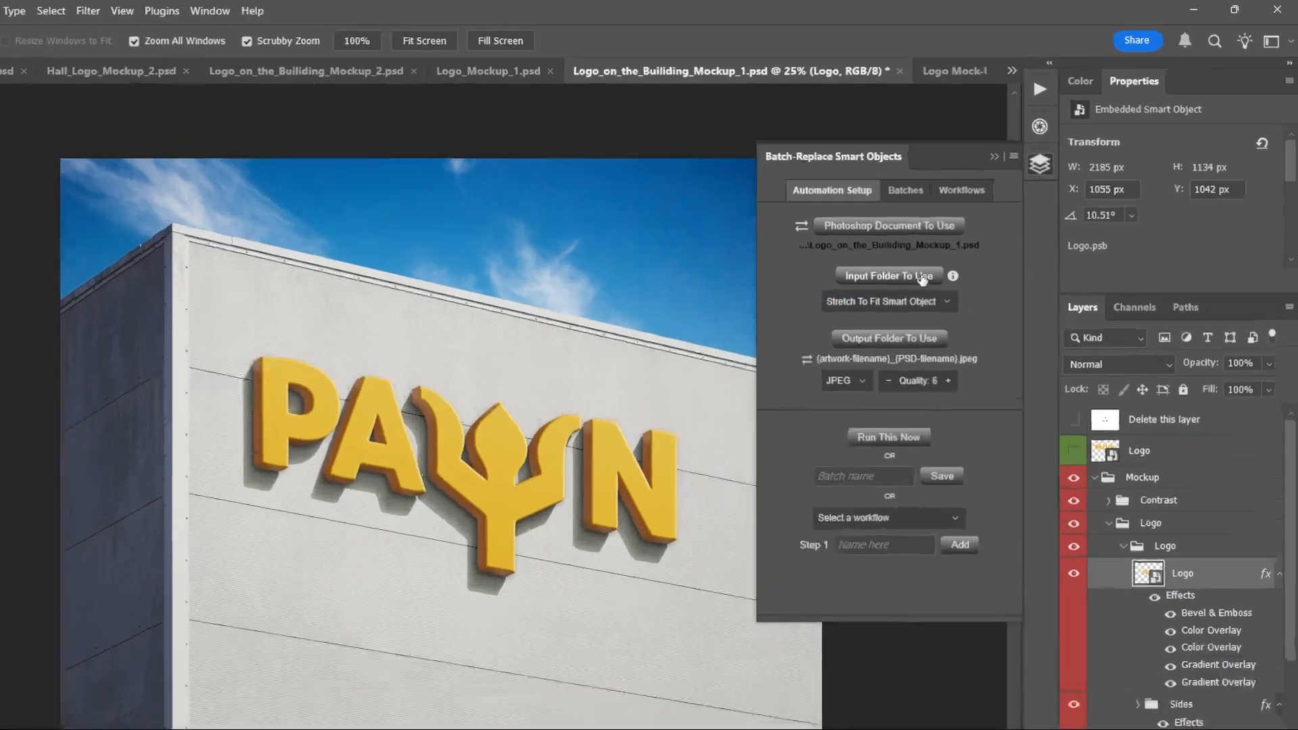
# Set the batch's input folder to Logo Designs inside the Logo Mockups folder.
pyautogui.click(923, 277)
pyautogui.click(273, 44)
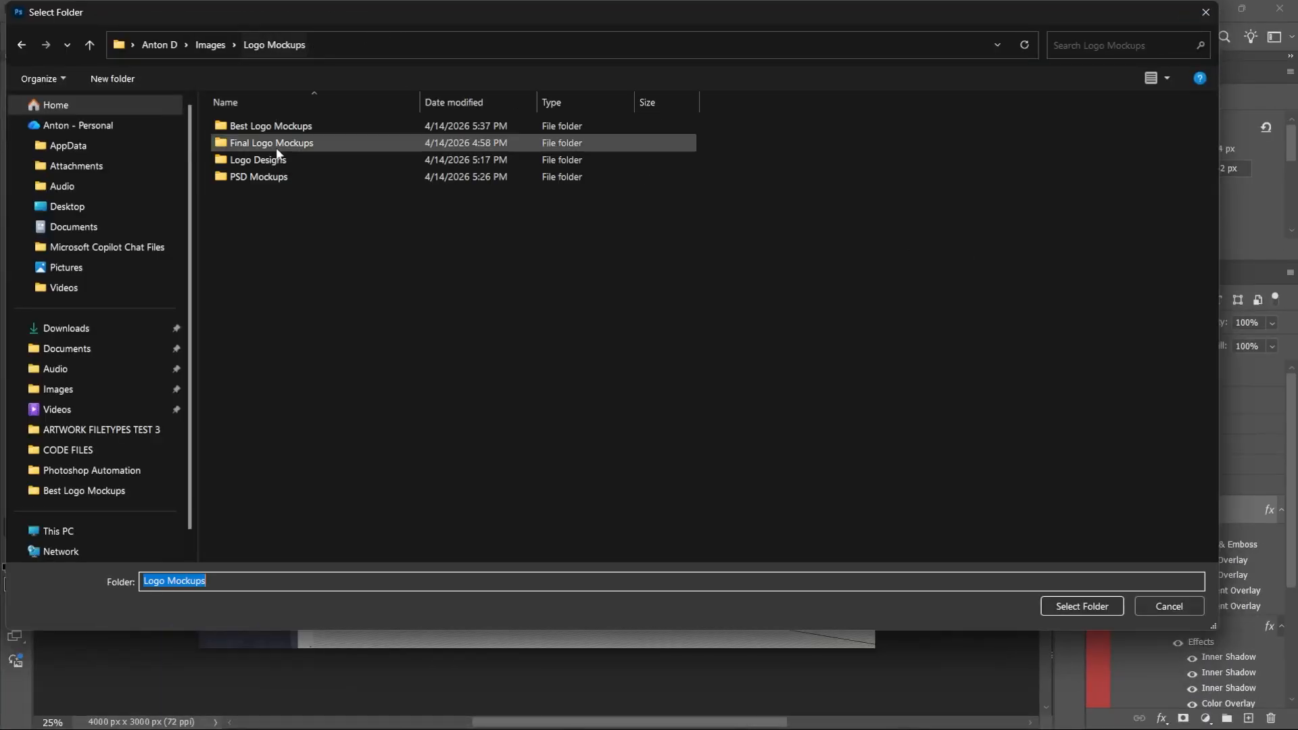
pyautogui.doubleClick(273, 159)
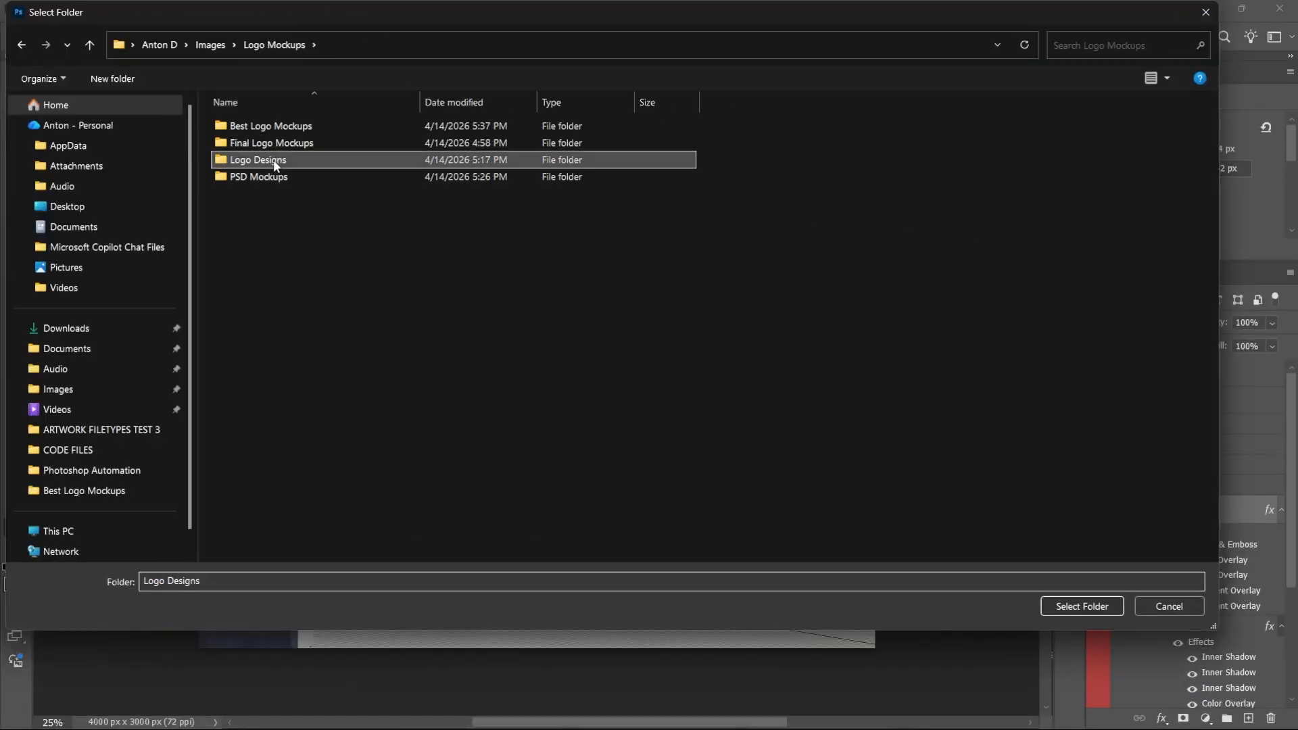
pyautogui.click(1112, 611)
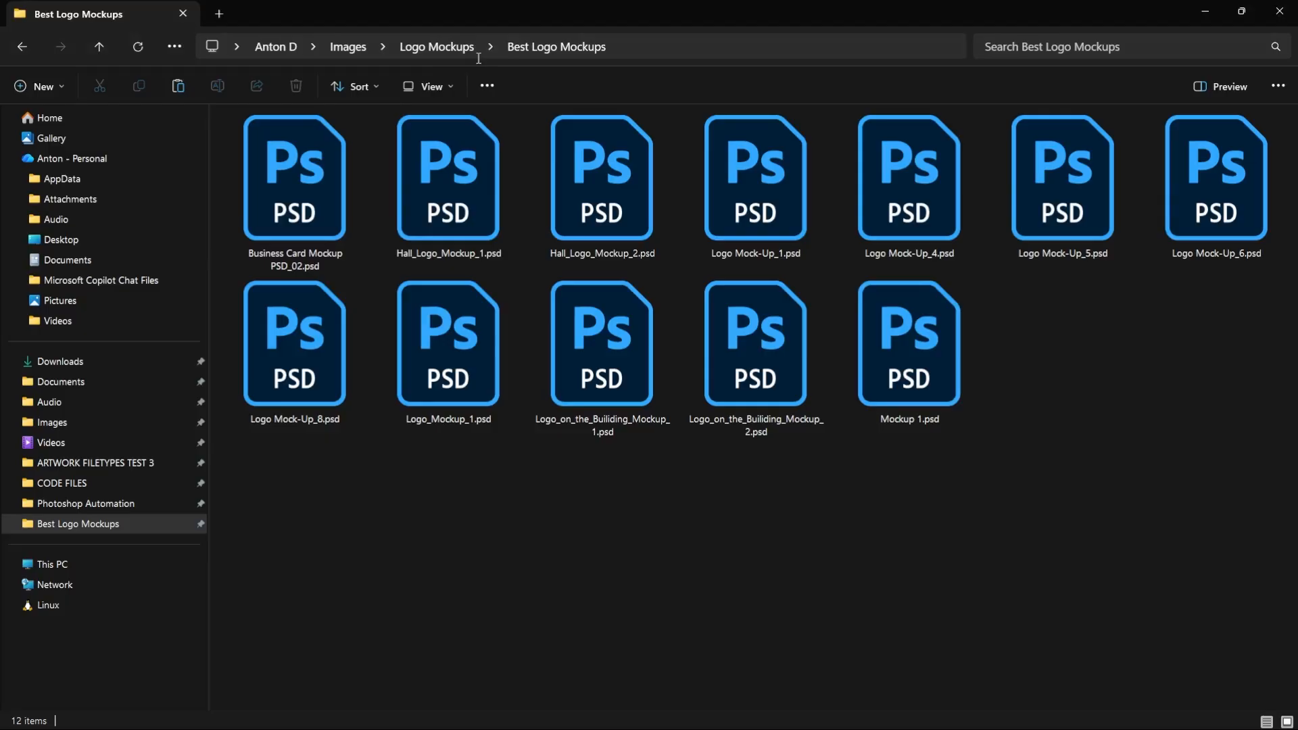
# Browse the Logo Designs folder in File Explorer to view the logo PNG files, and return to Photoshop.
pyautogui.hotkey('alt', 'd')
pyautogui.press('Escape')
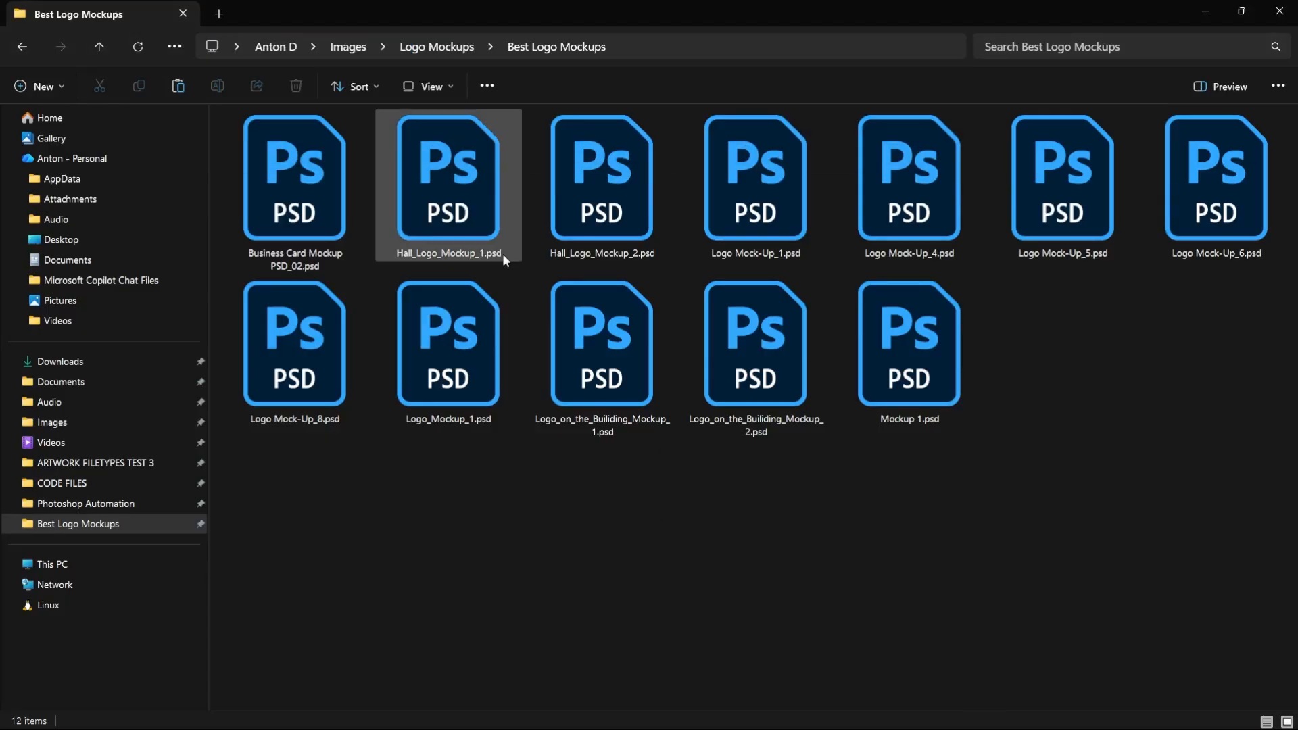
pyautogui.click(429, 46)
pyautogui.doubleClick(282, 172)
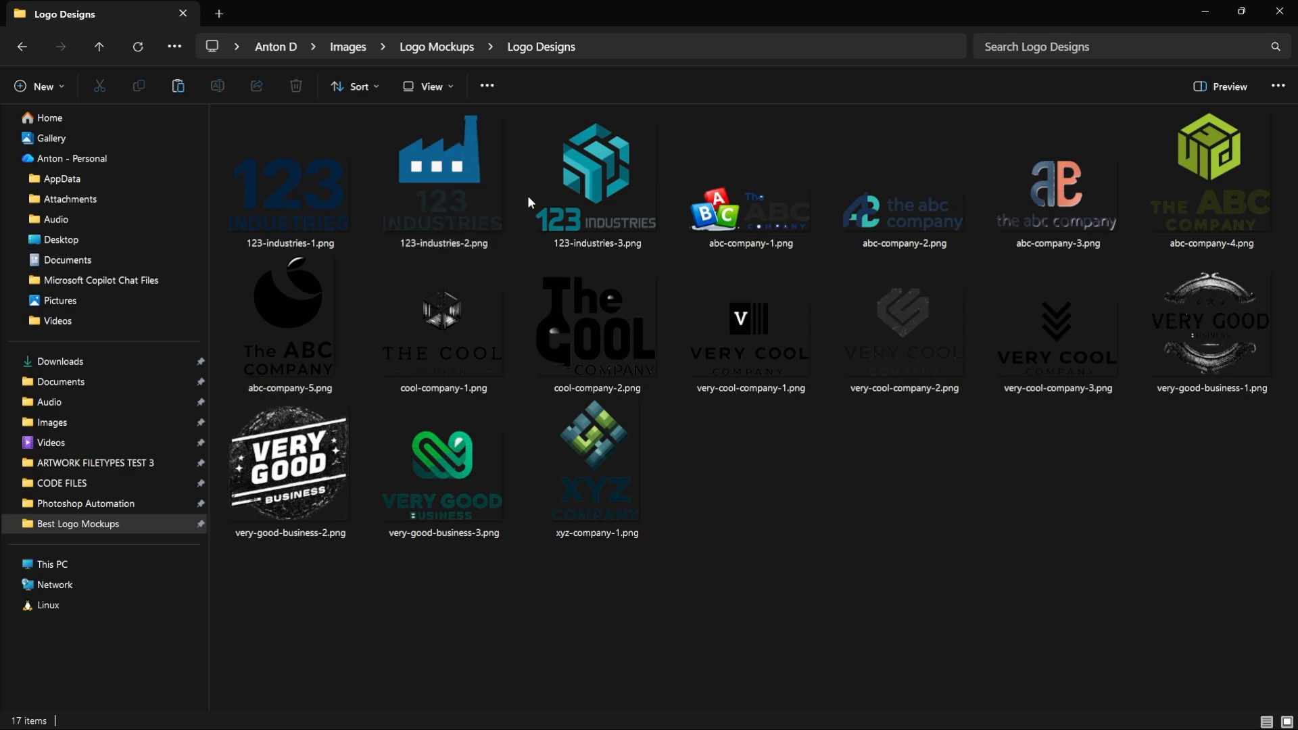
pyautogui.hotkey('alt', 'Tab')
pyautogui.click(678, 281)
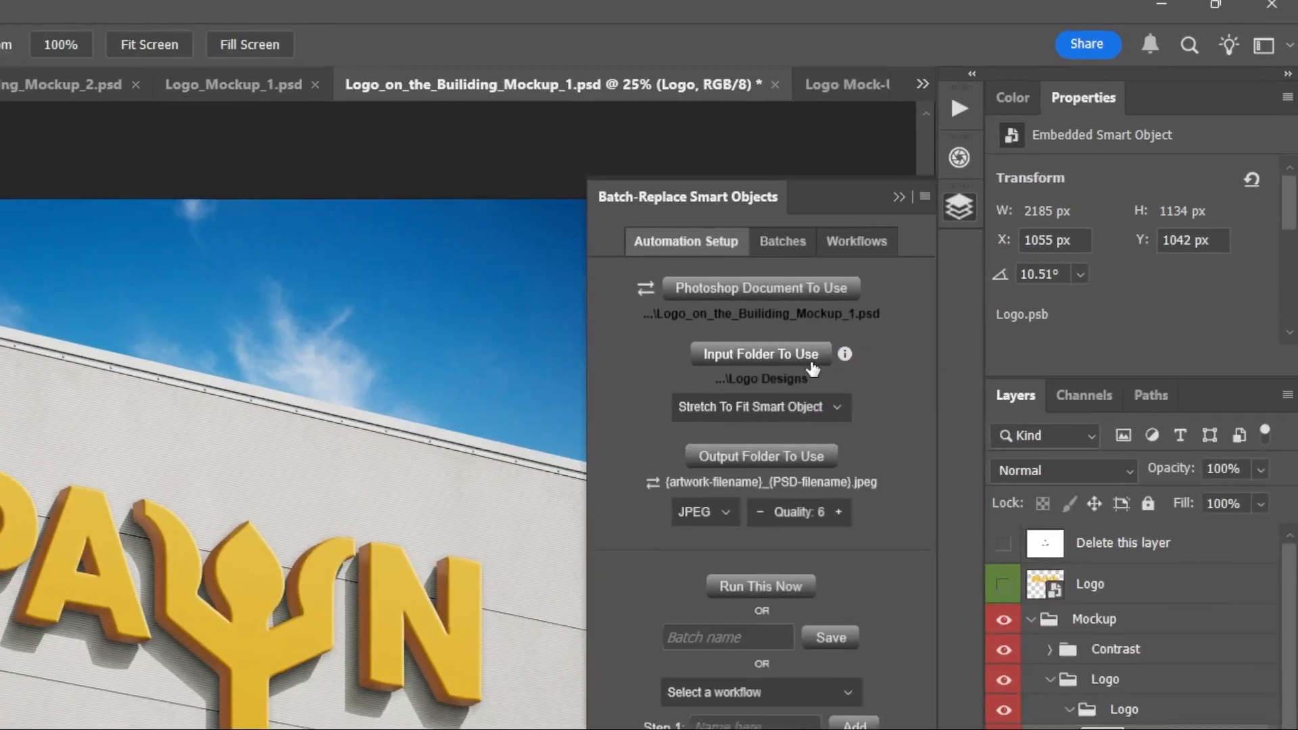
# Read the input folder's accepted file types and review the available options for fitting artwork into the smart object.
pyautogui.click(837, 365)
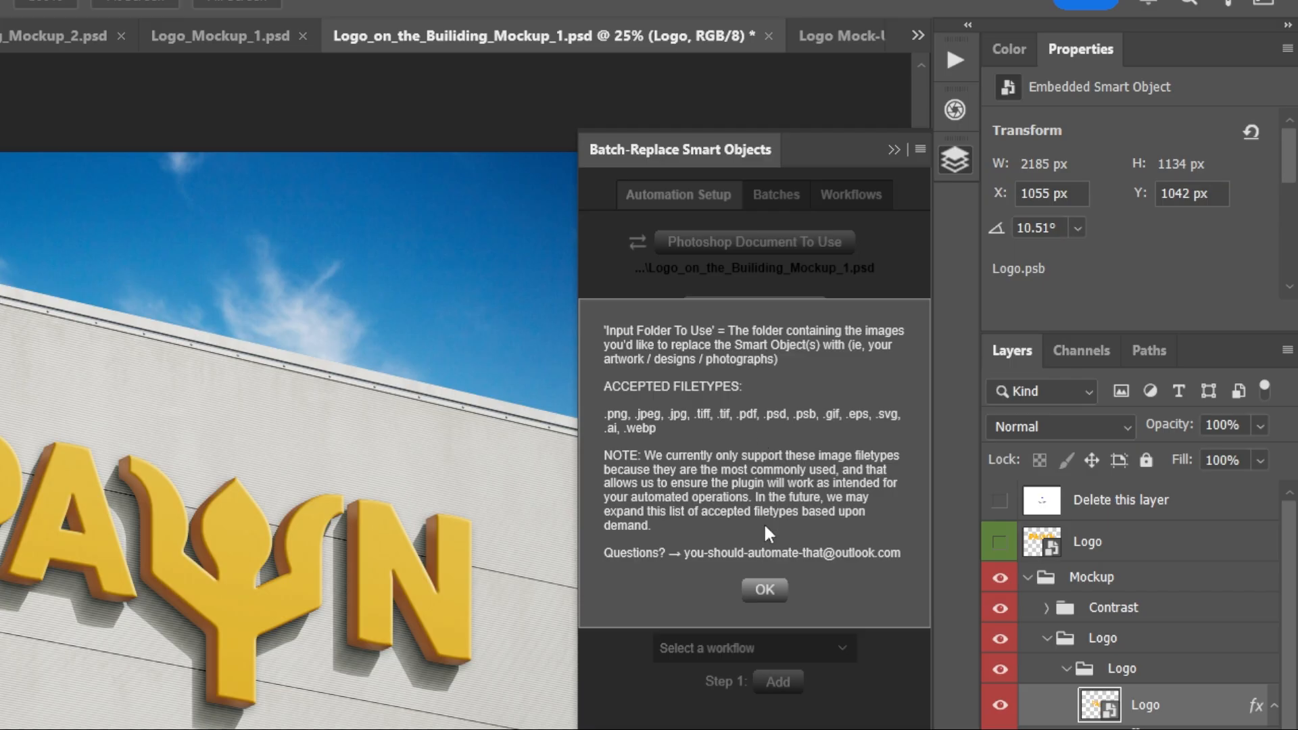
pyautogui.click(771, 591)
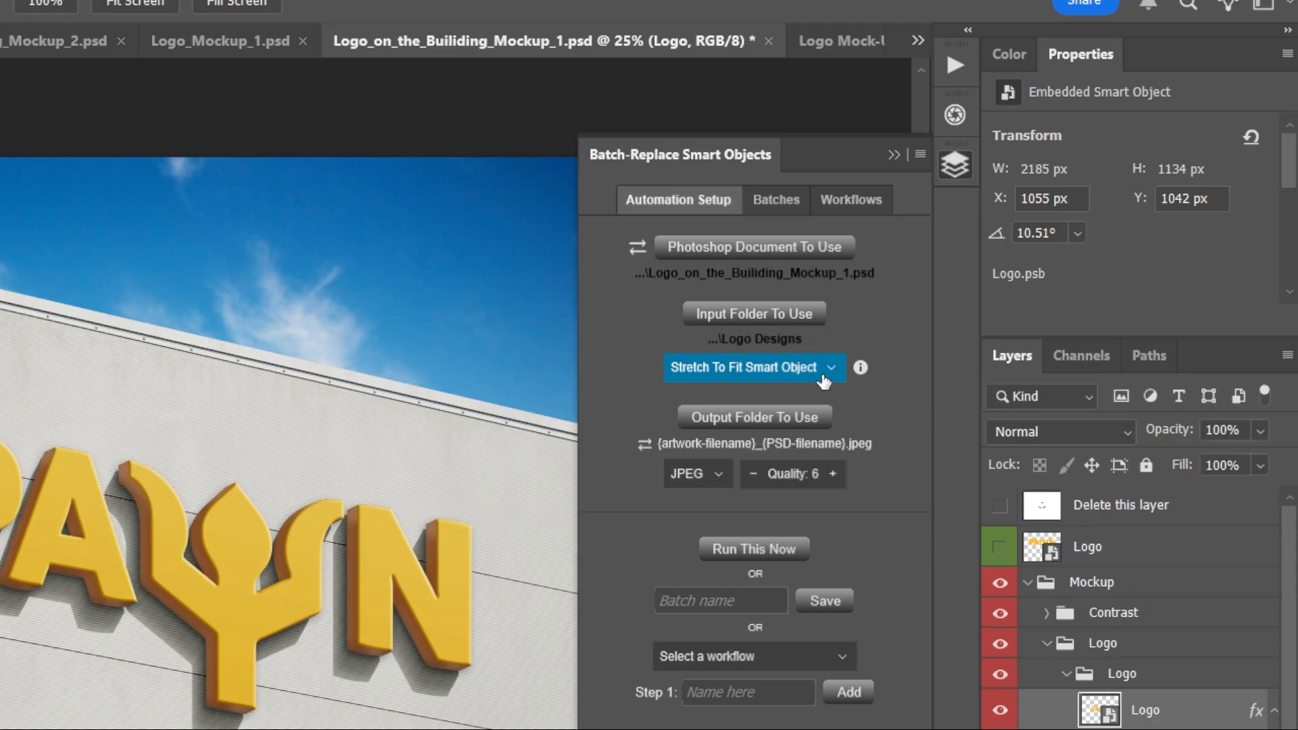
pyautogui.click(823, 380)
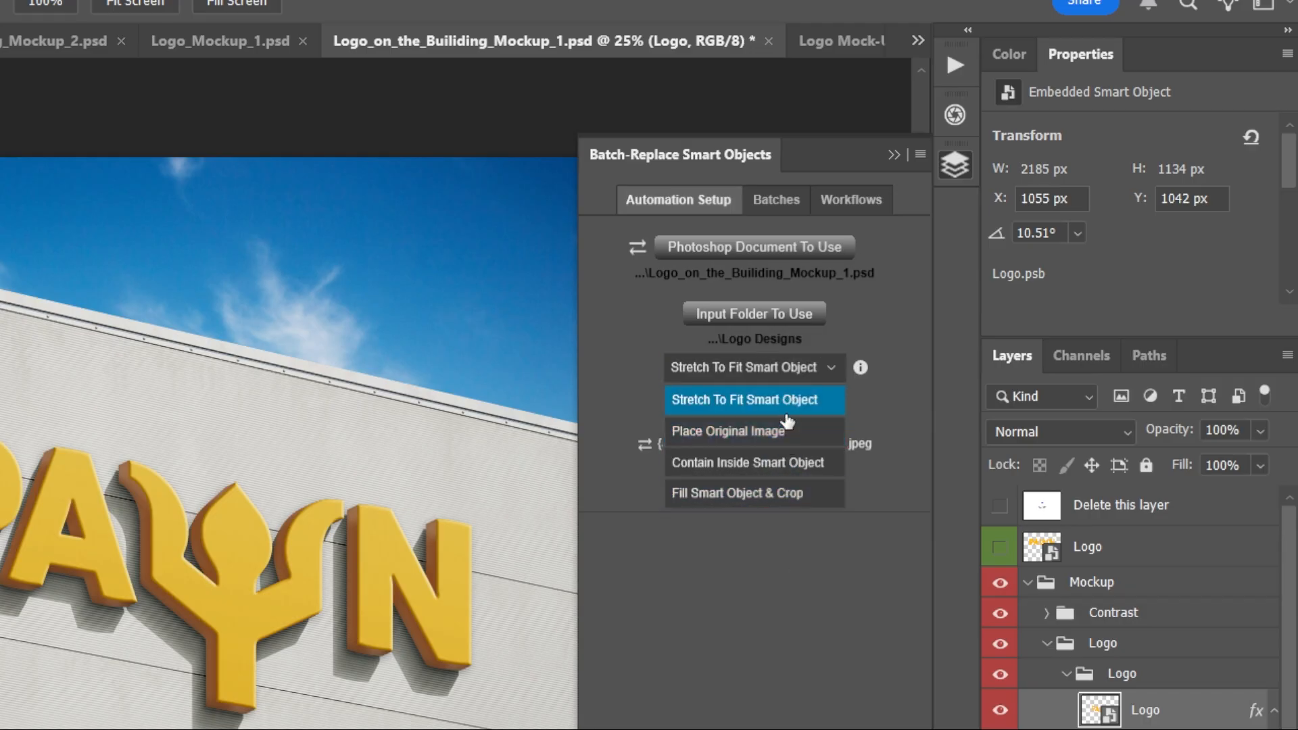
pyautogui.click(787, 365)
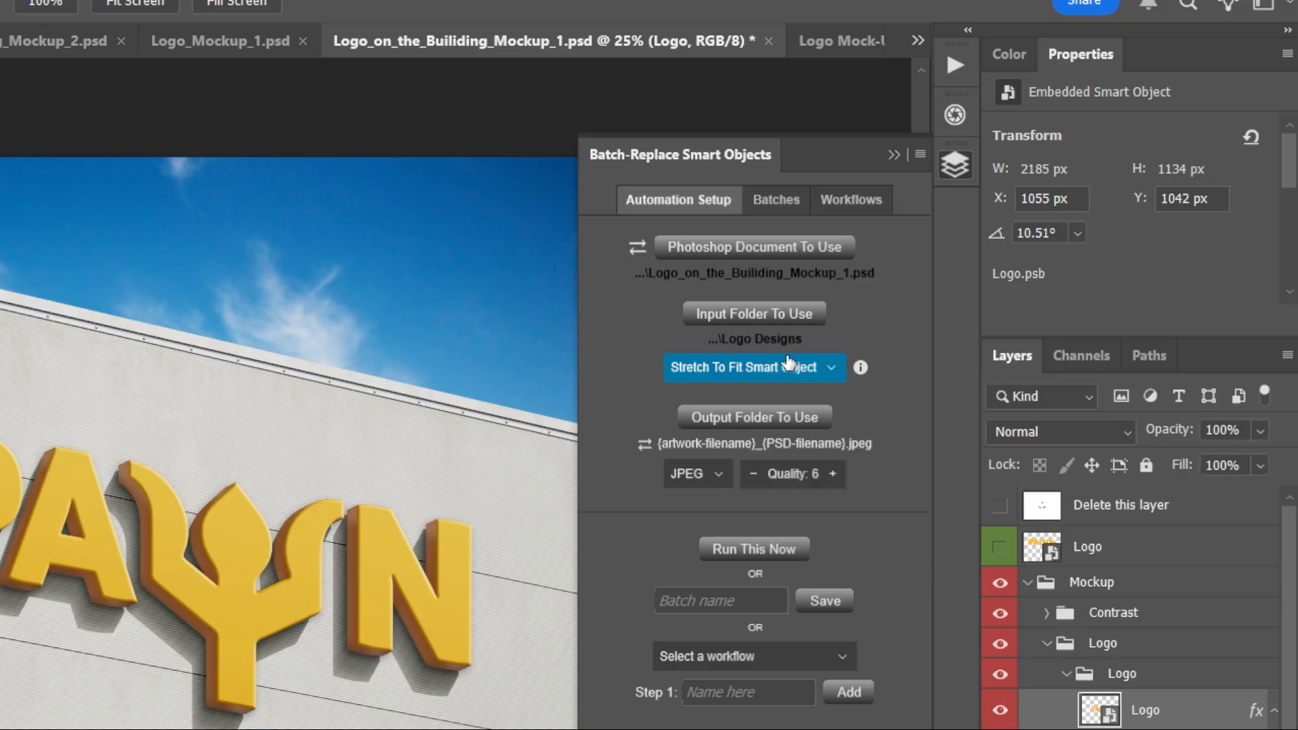
# Compare the logo files in the Logo Designs folder with the nested Logo smart object's canvas, and close the smart object.
pyautogui.hotkey('alt', 'Tab')
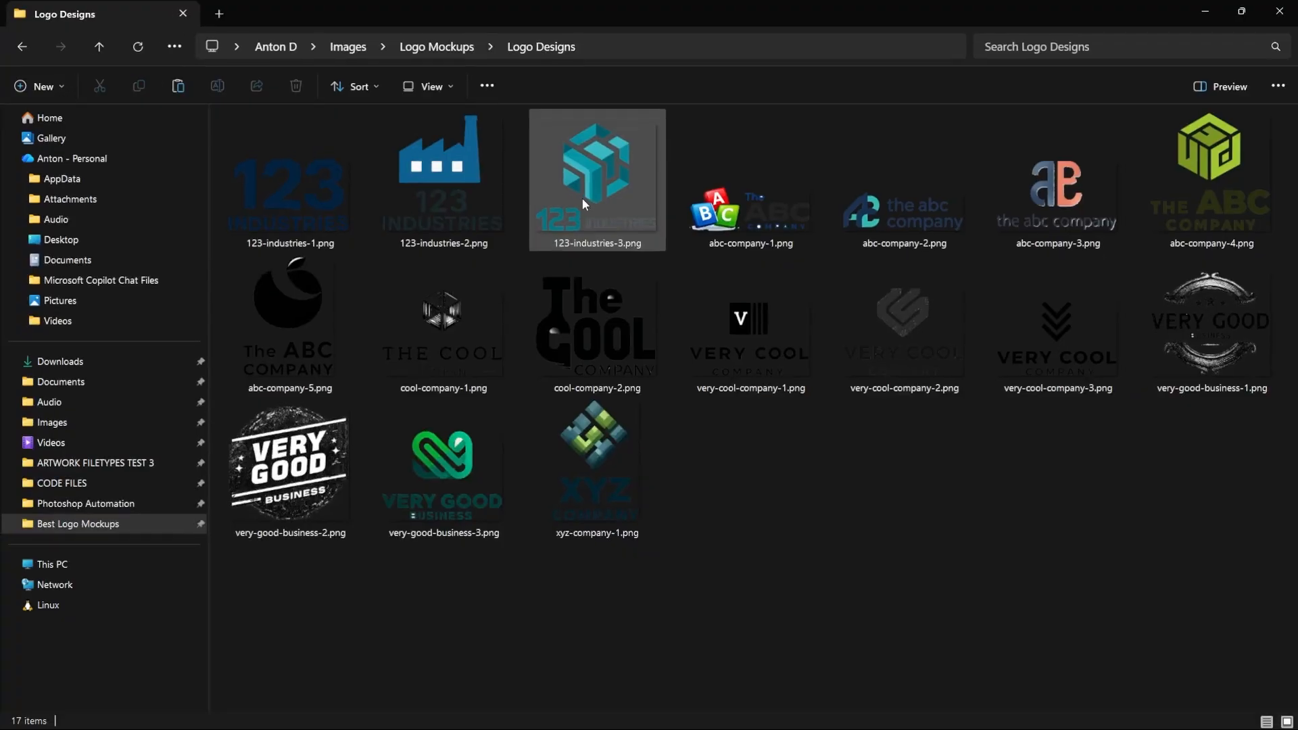
pyautogui.hotkey('alt', 'Tab')
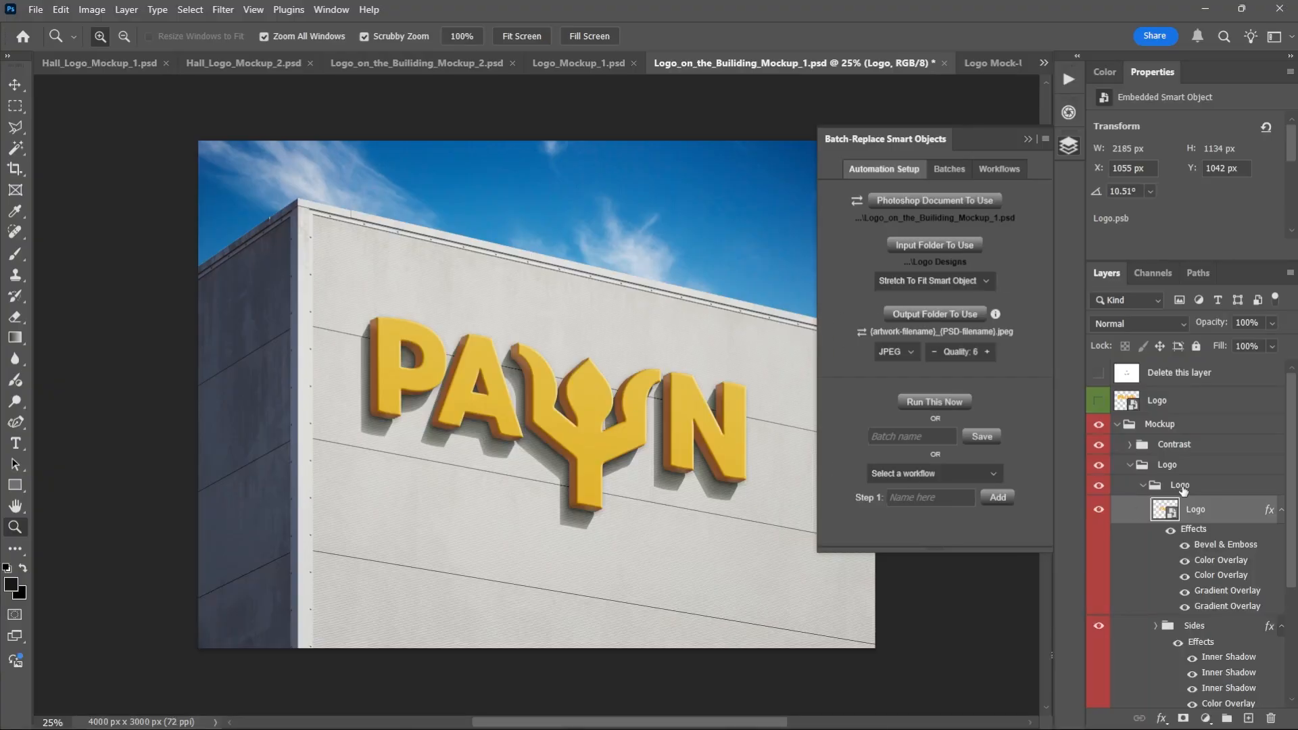
pyautogui.keyDown('ctrl'); pyautogui.click(1164, 508); pyautogui.keyUp('ctrl')
pyautogui.doubleClick(1164, 511)
pyautogui.moveTo(632, 309); pyautogui.dragTo(581, 313)
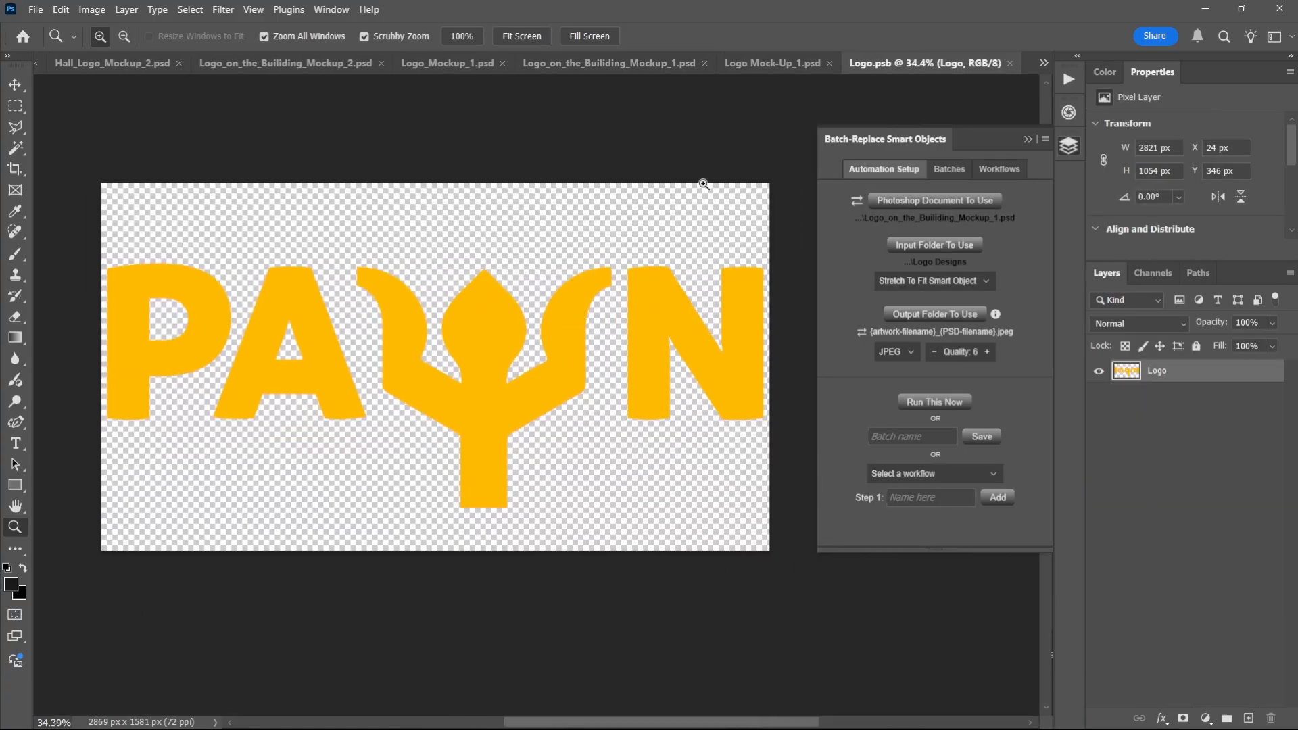
pyautogui.hotkey('ctrl', 'w')
# Set the artwork placement to Contain Inside Smart Object with Center / Center alignment.
pyautogui.click(929, 280)
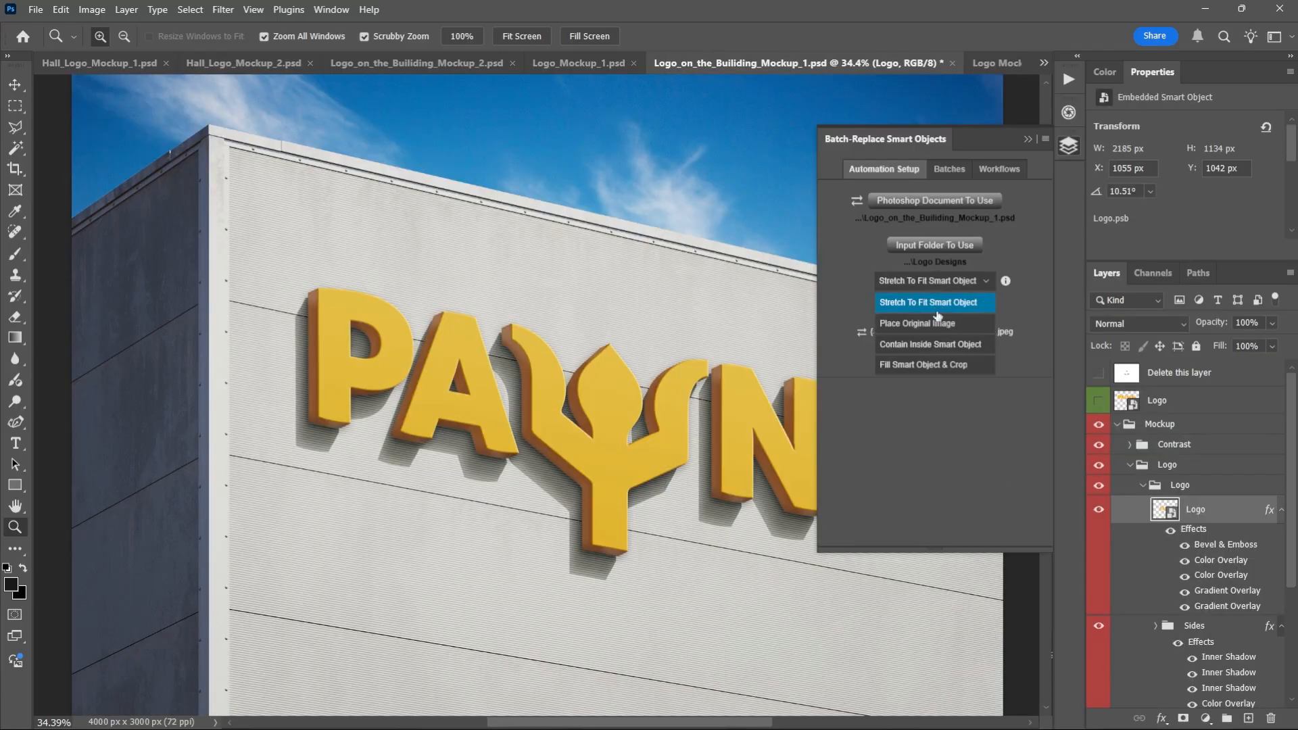
pyautogui.click(962, 346)
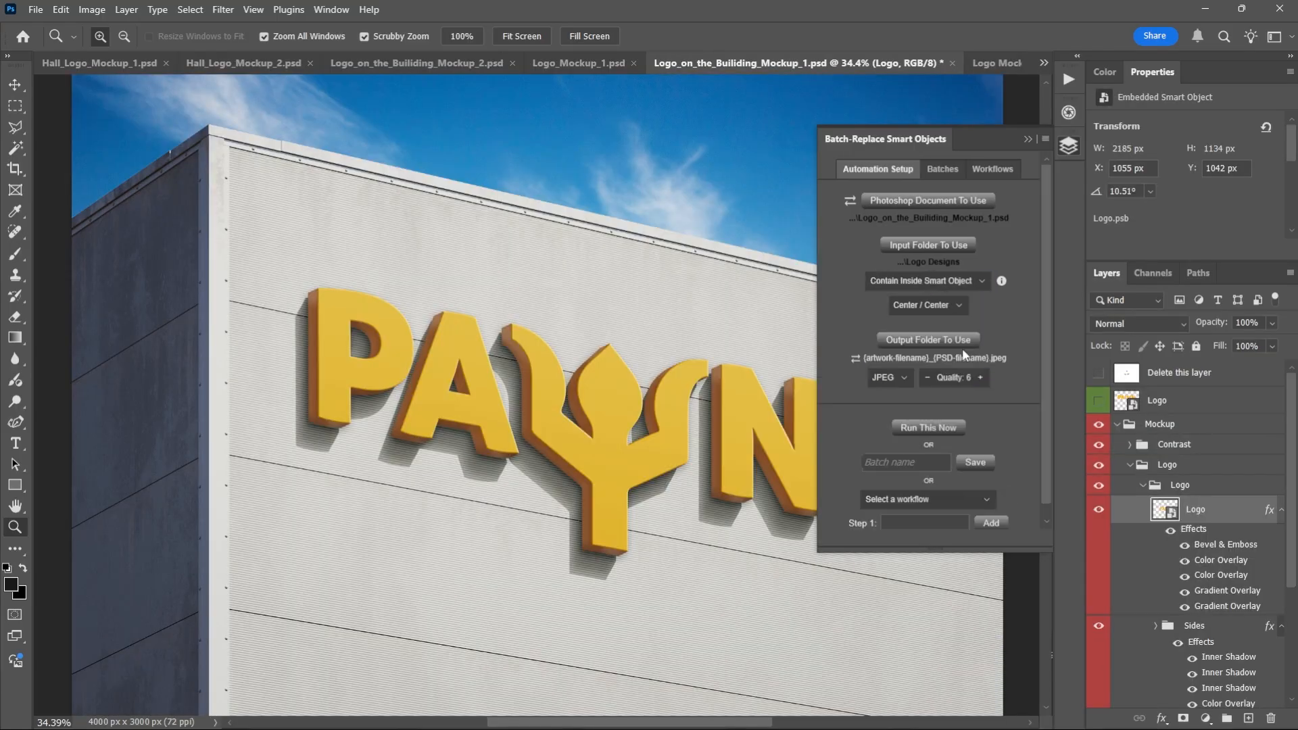
pyautogui.click(958, 308)
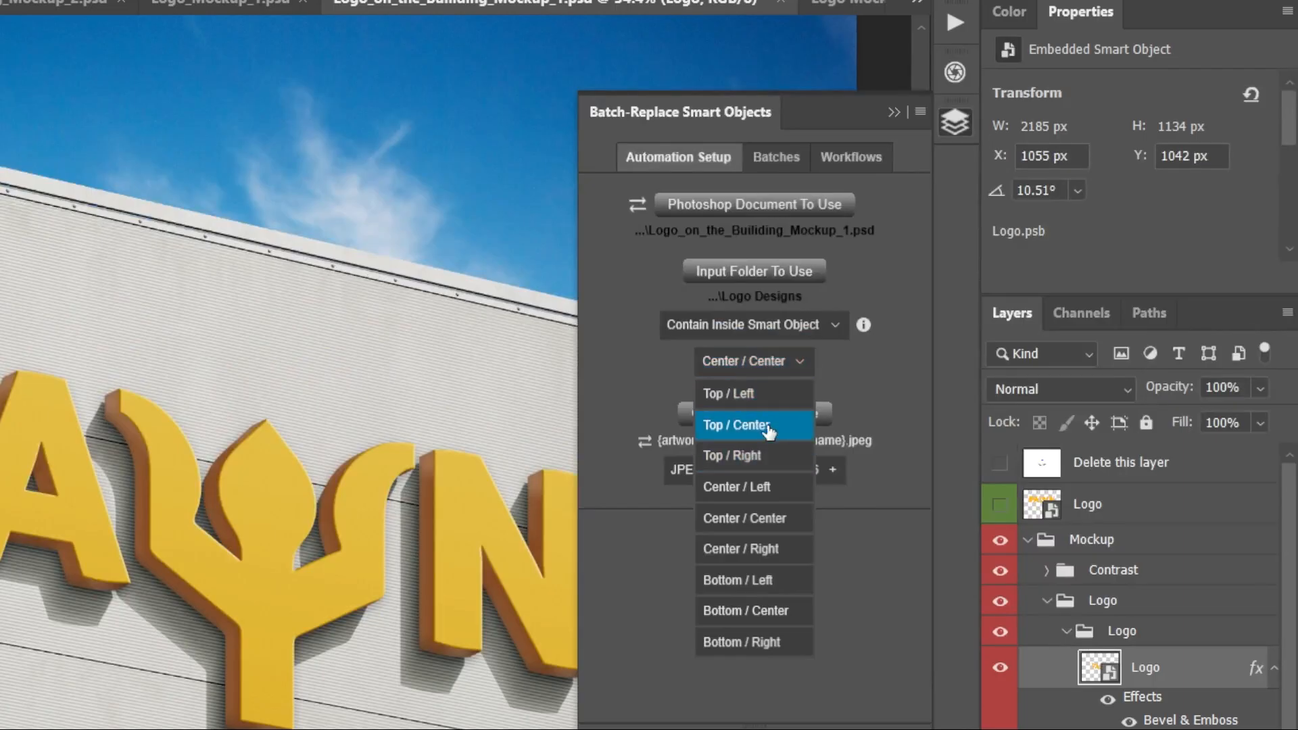
pyautogui.click(760, 528)
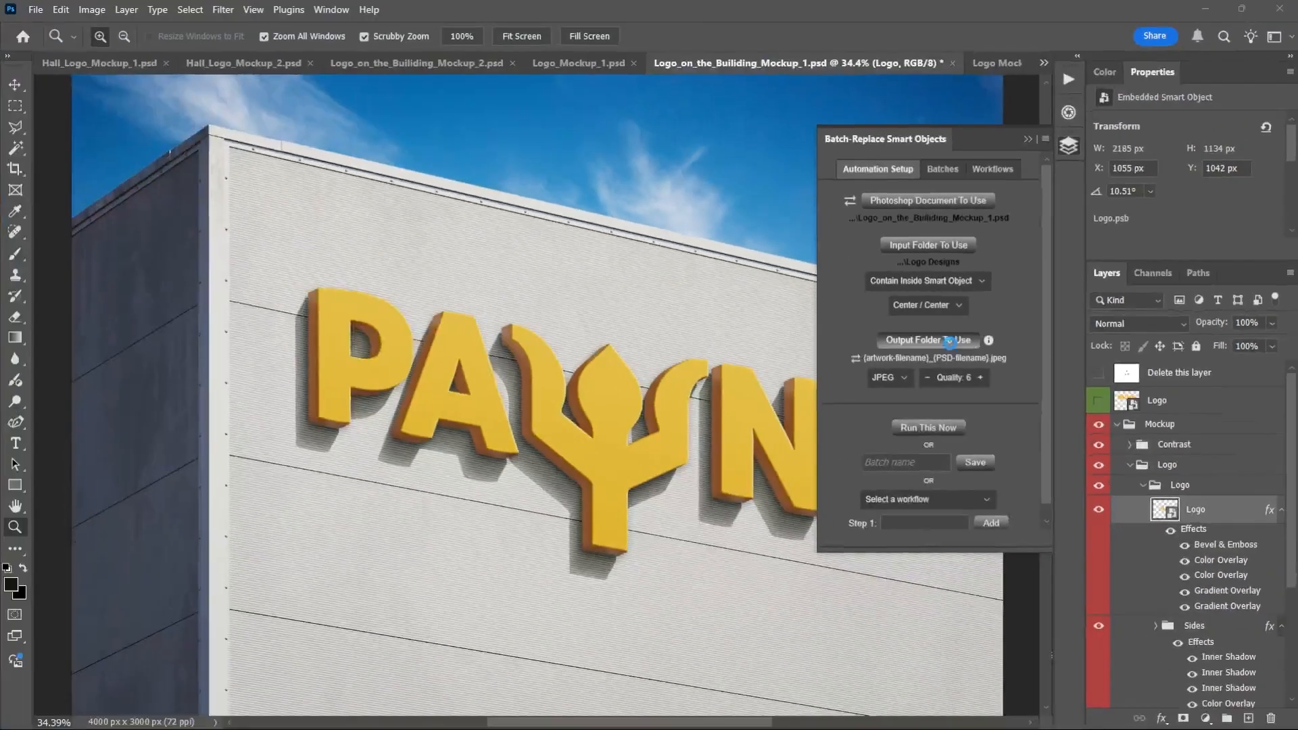
# Set the output folder to the Final Logo Mockups folder inside Logo Mockups.
pyautogui.click(779, 372)
pyautogui.click(274, 45)
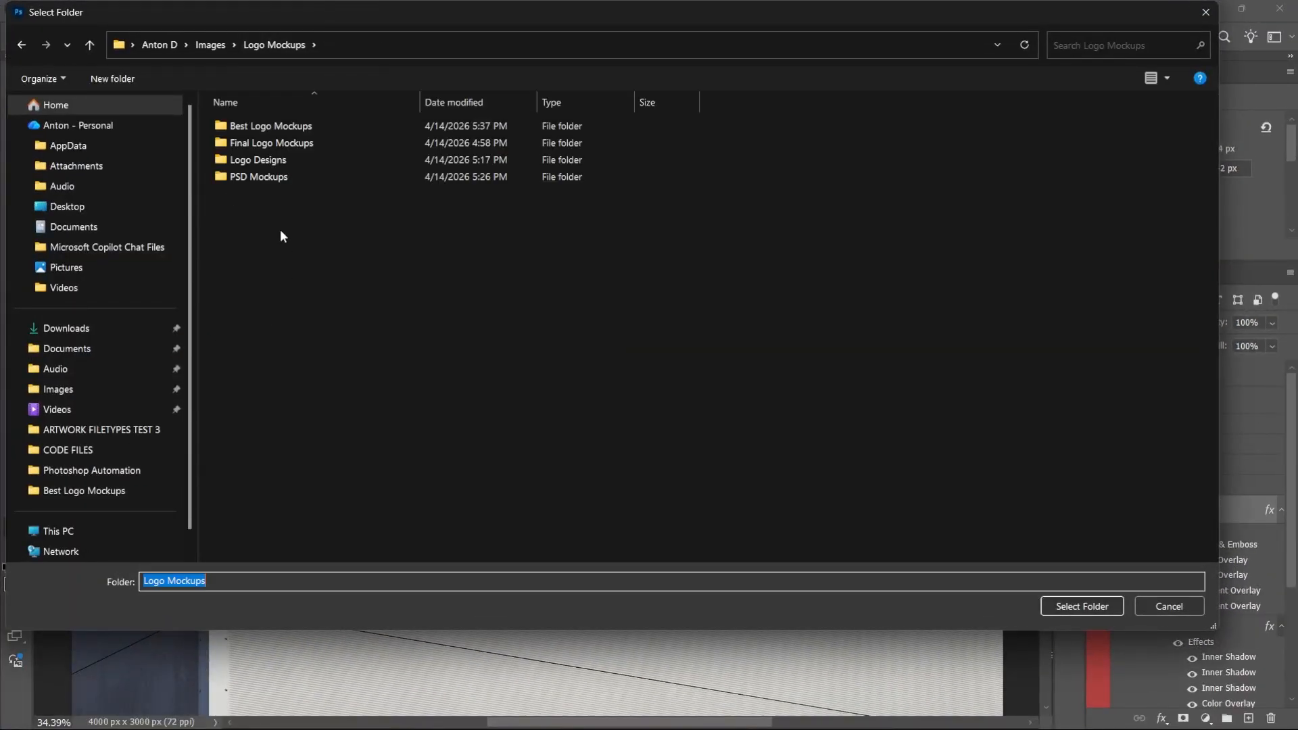
pyautogui.click(273, 143)
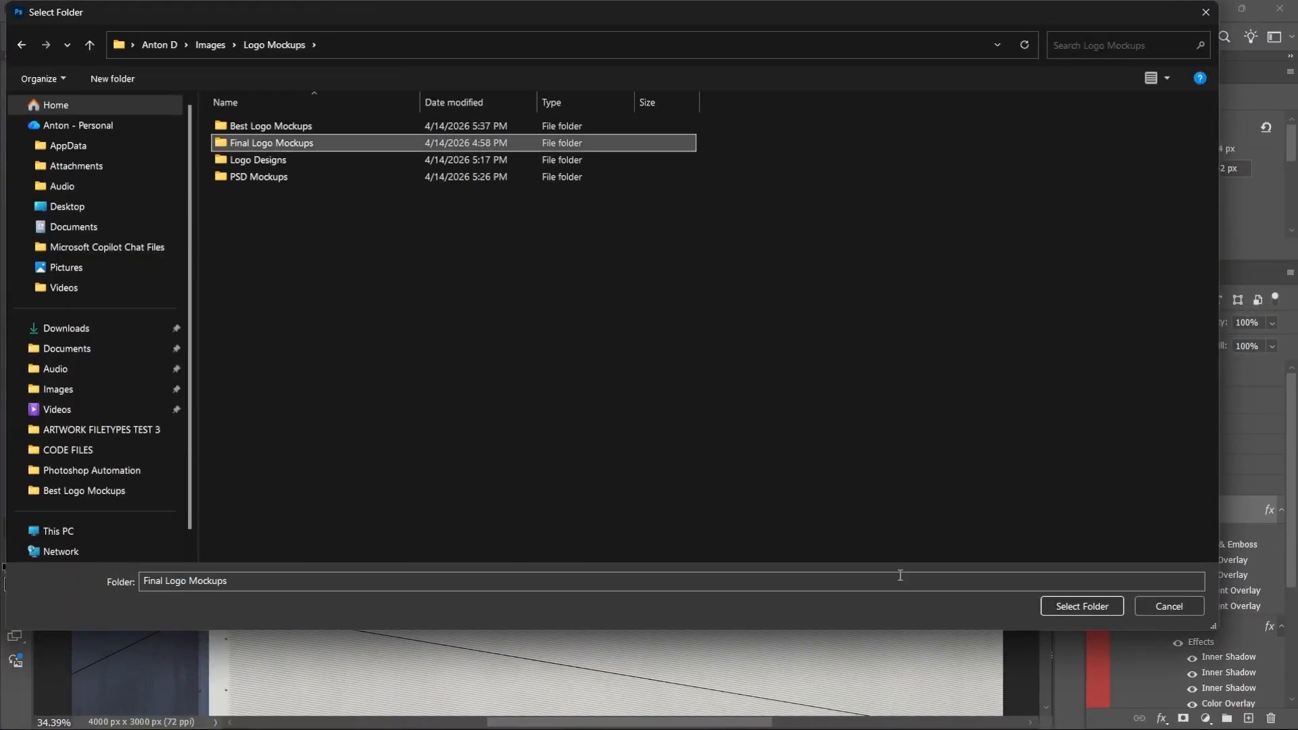
pyautogui.click(1081, 605)
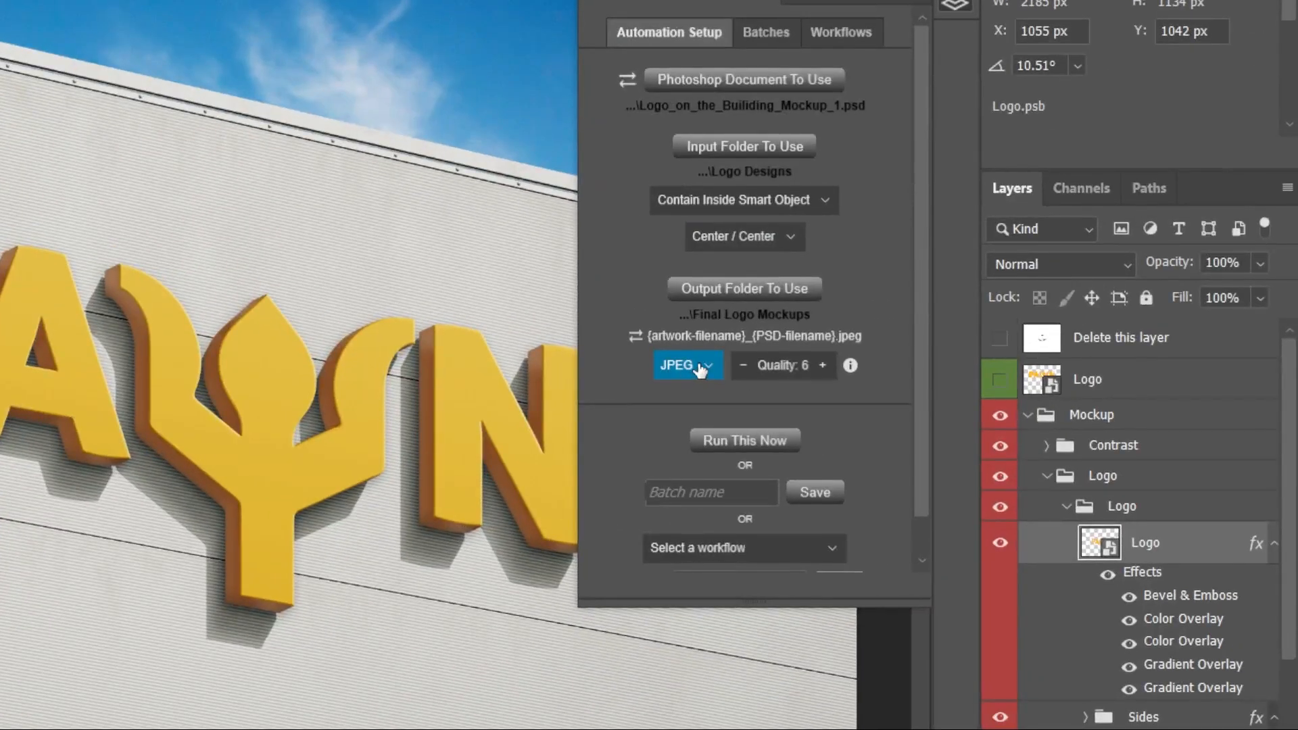
# Review the available export formats, keep JPEG, and set its quality to 4.
pyautogui.click(700, 369)
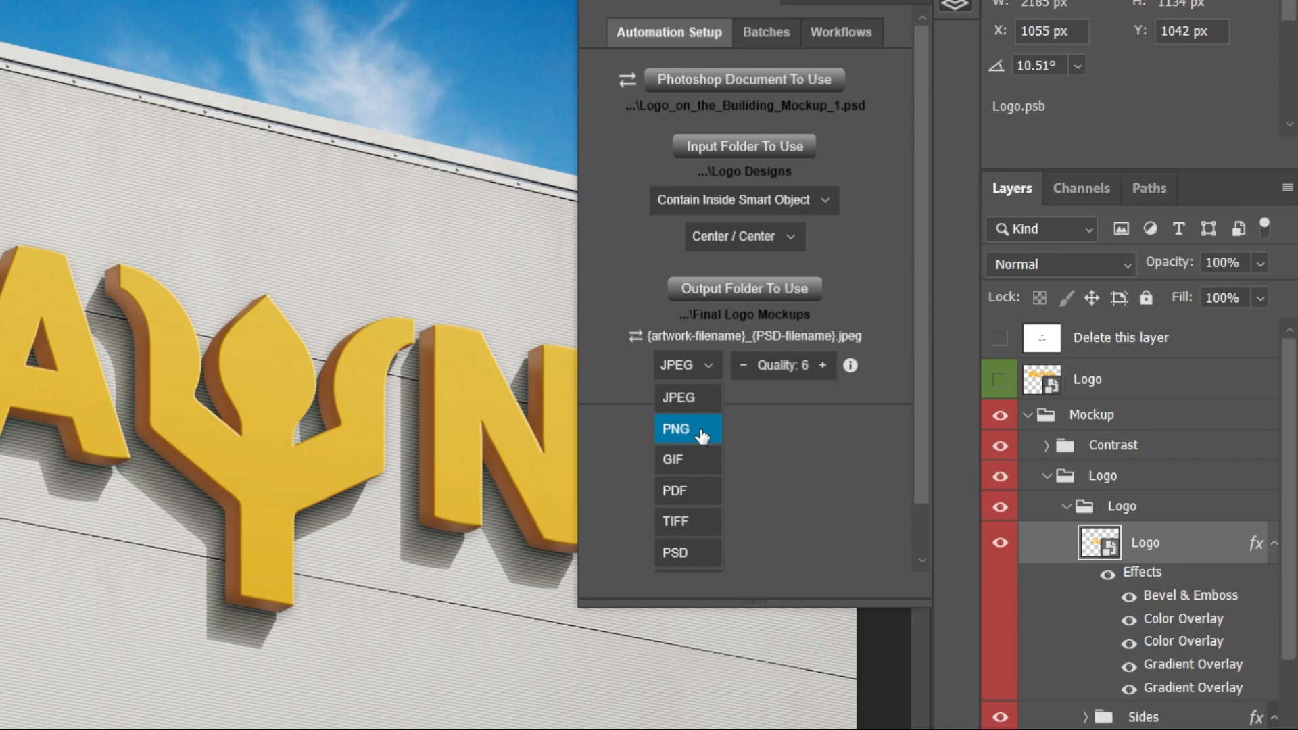
pyautogui.scroll(-1, 701, 436)
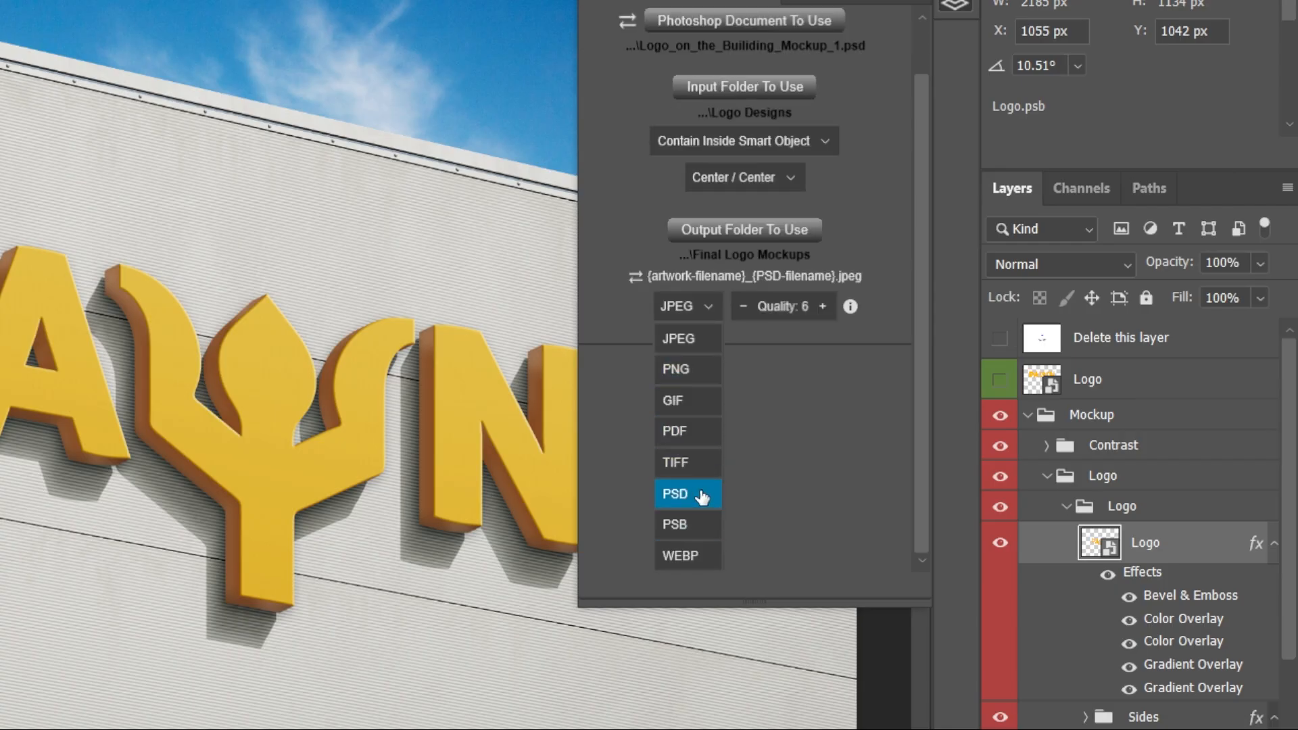
pyautogui.click(686, 338)
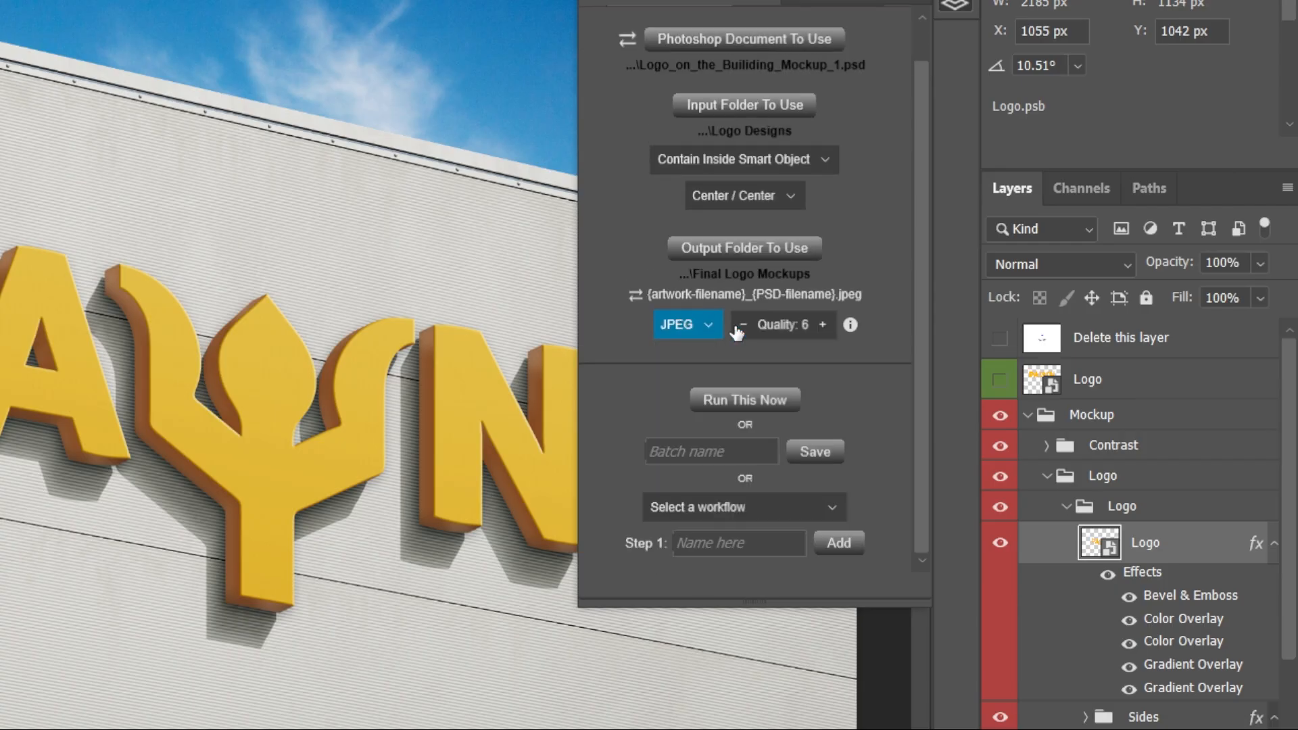
pyautogui.click(823, 325)
pyautogui.click(823, 325)
pyautogui.click(823, 326)
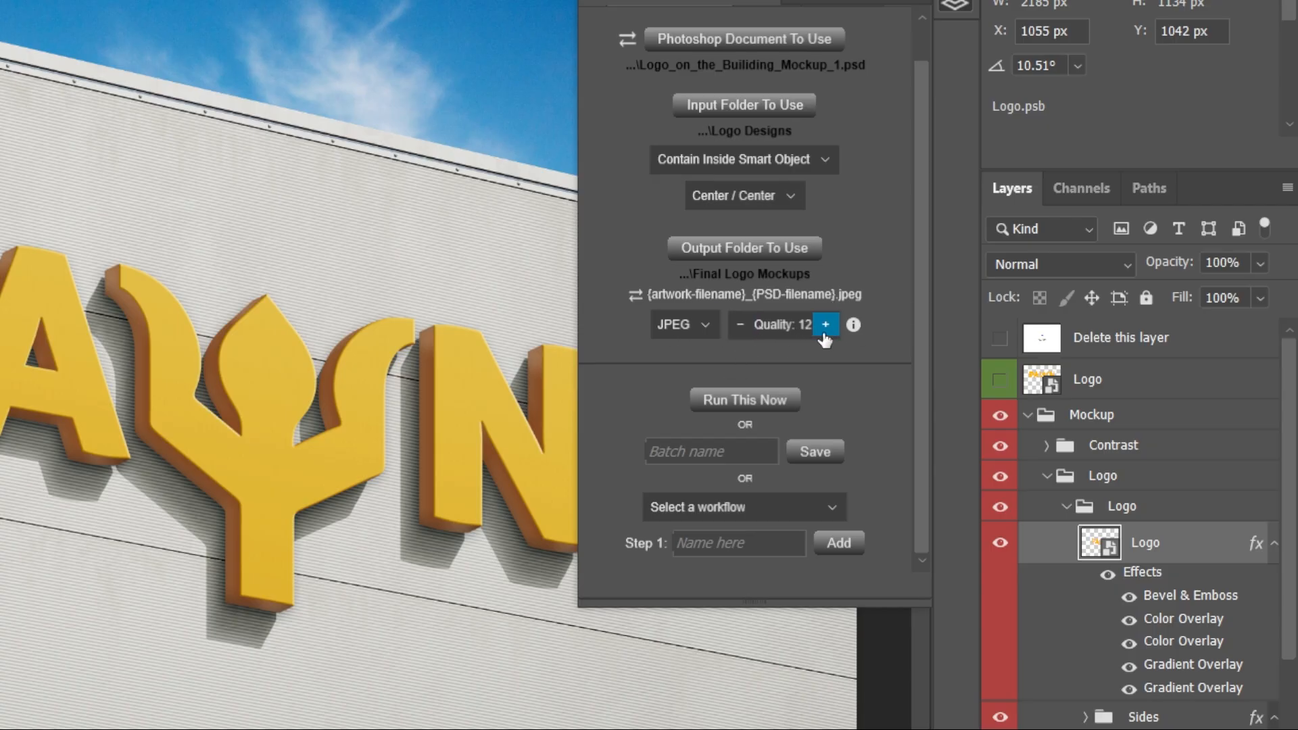
pyautogui.click(741, 327)
pyautogui.click(742, 327)
pyautogui.click(743, 330)
pyautogui.click(743, 330)
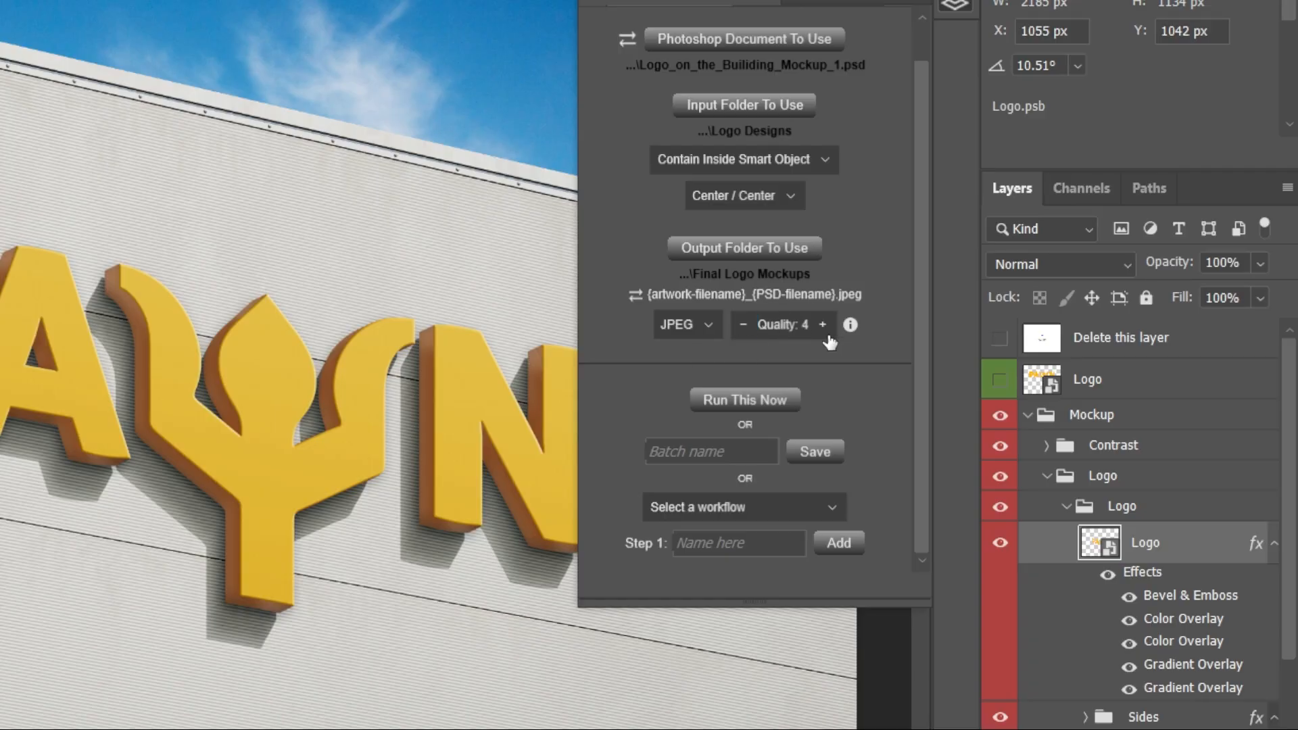
# Try the reversed output naming order, restore {artwork-filename}_{PSD-filename}, and run the batch replacement immediately.
pyautogui.click(636, 299)
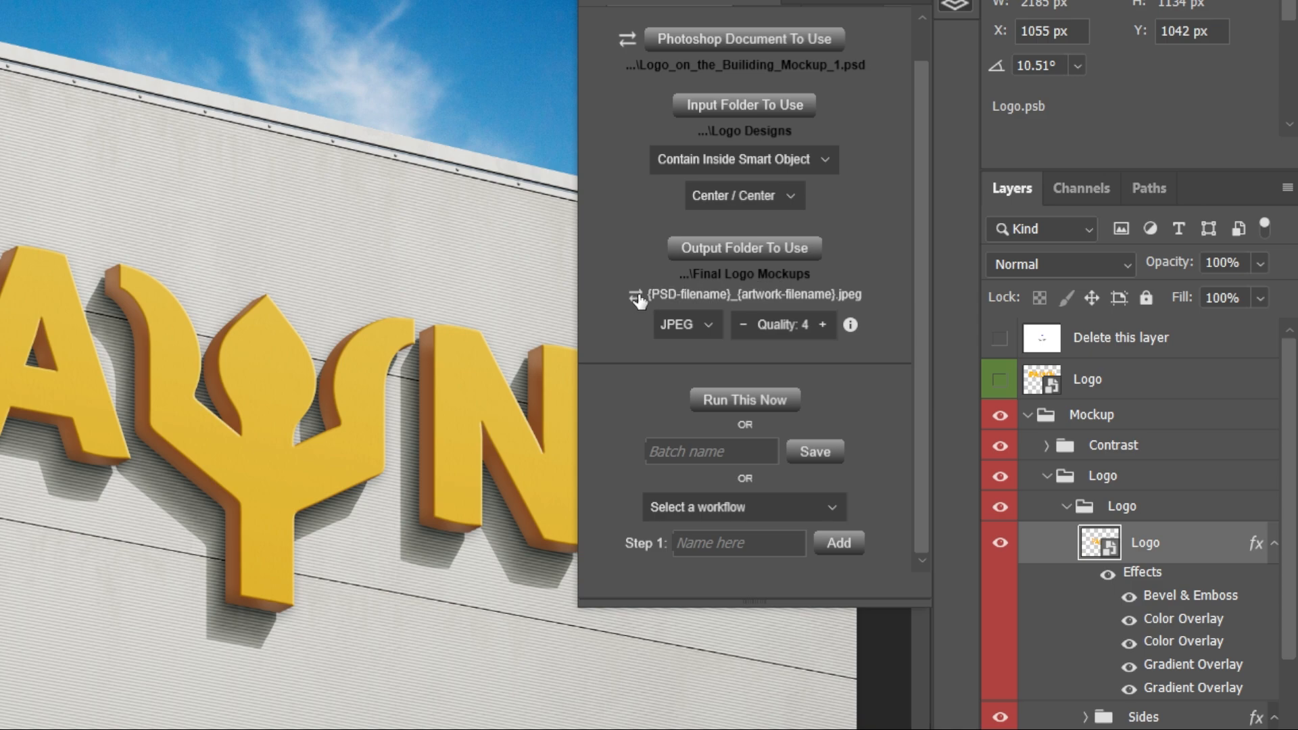
pyautogui.click(636, 299)
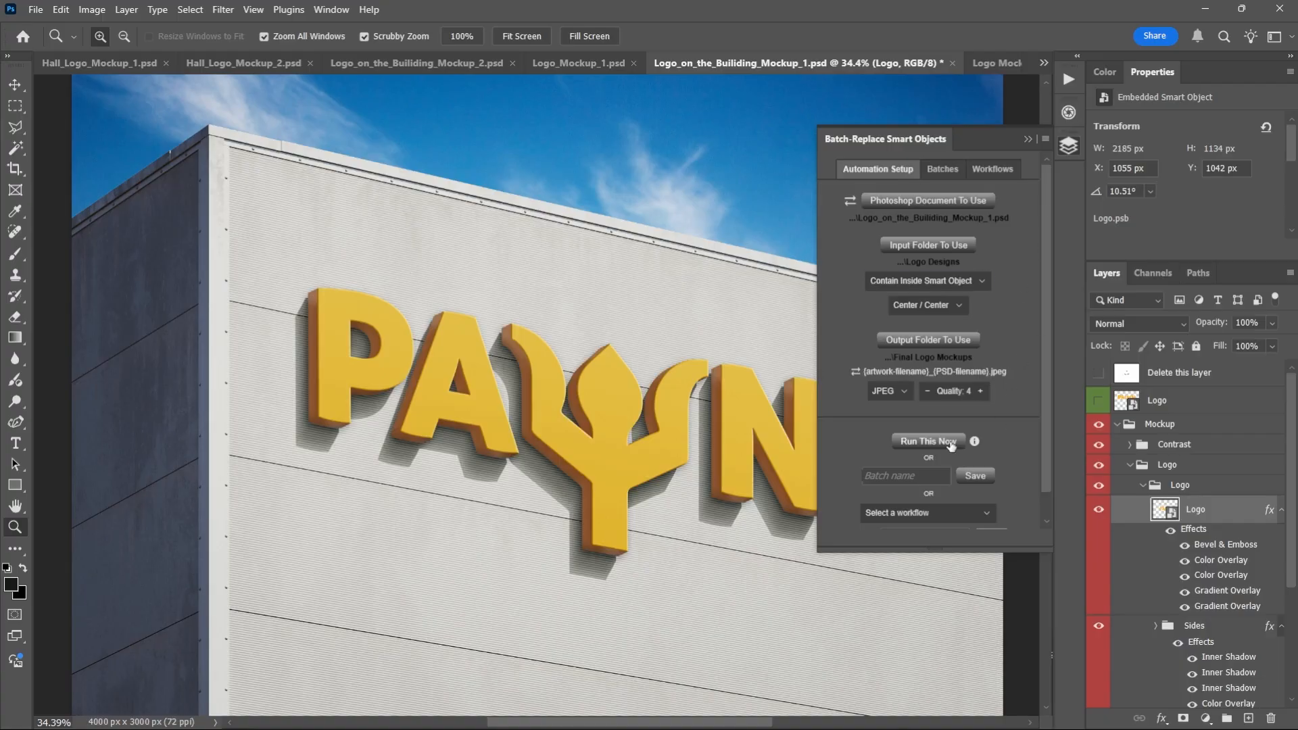
pyautogui.click(950, 442)
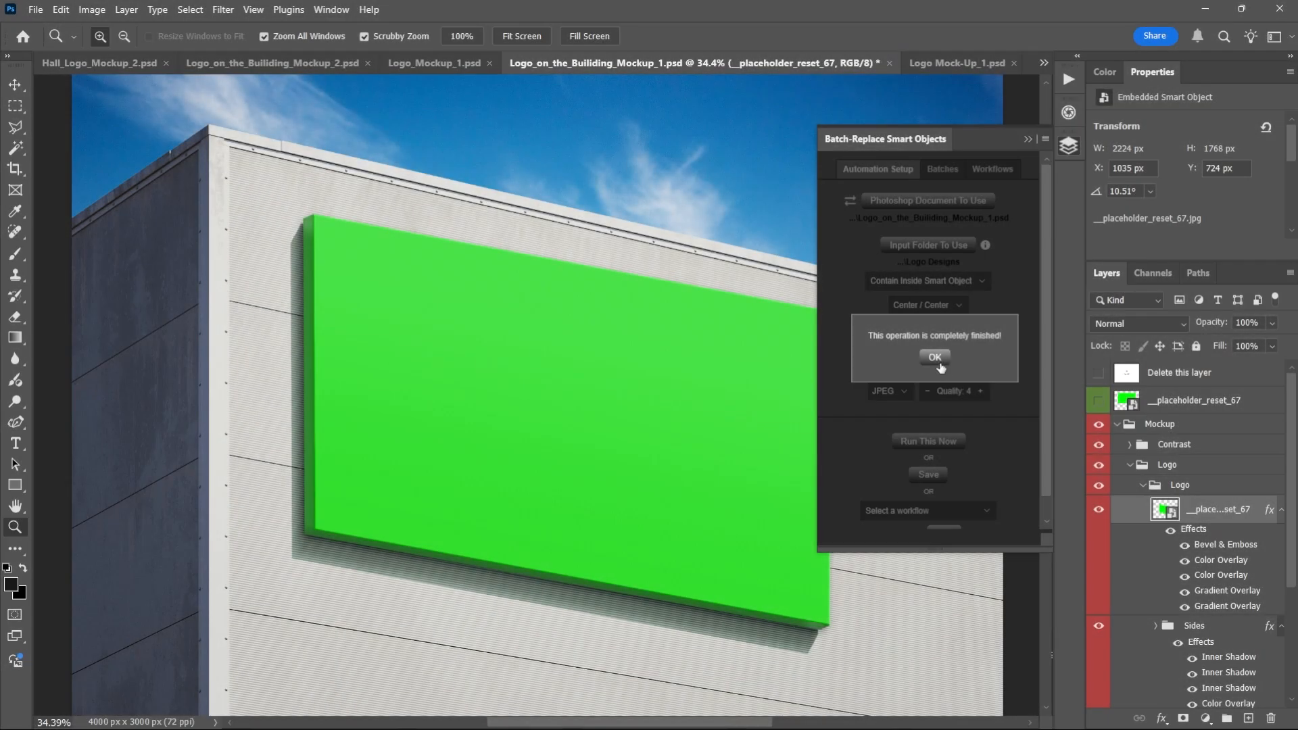
pyautogui.click(935, 357)
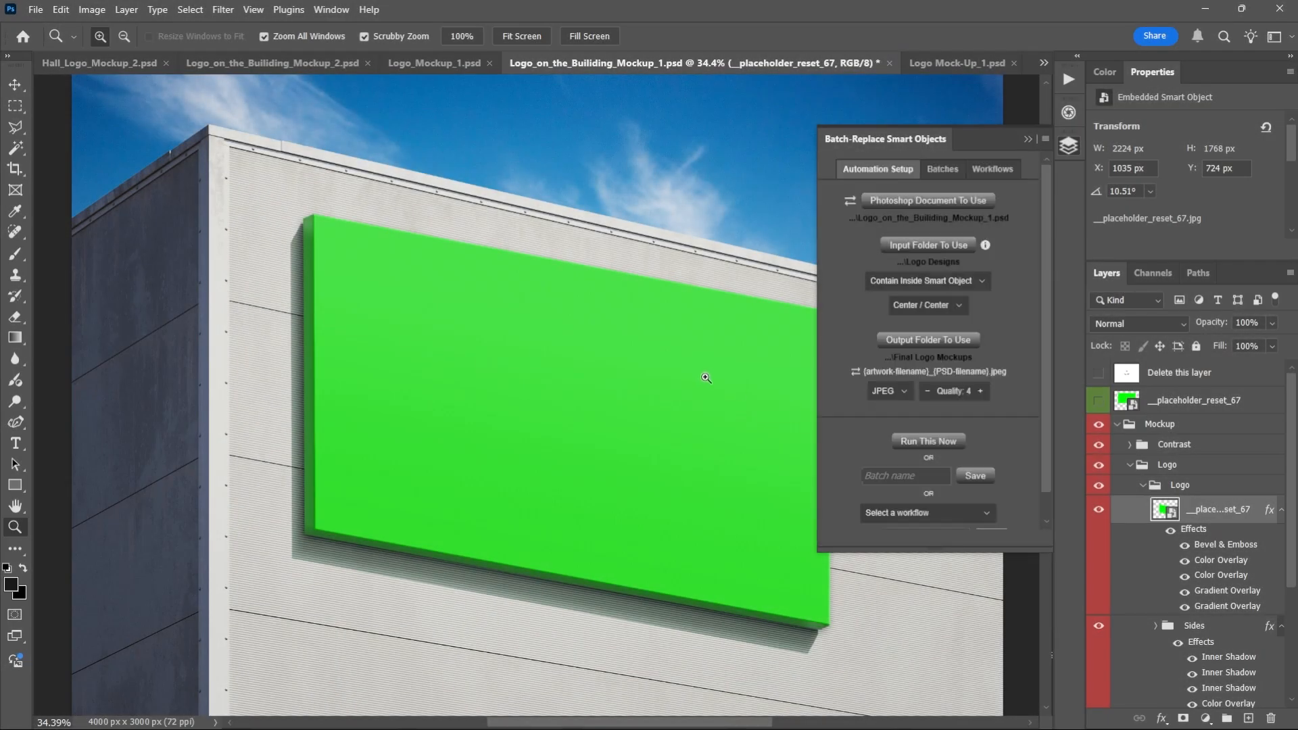
# Try the Fill Smart Object & Crop placement, and set the artwork placement to Stretch To Fit Smart Object.
pyautogui.moveTo(606, 723); pyautogui.dragTo(625, 724)
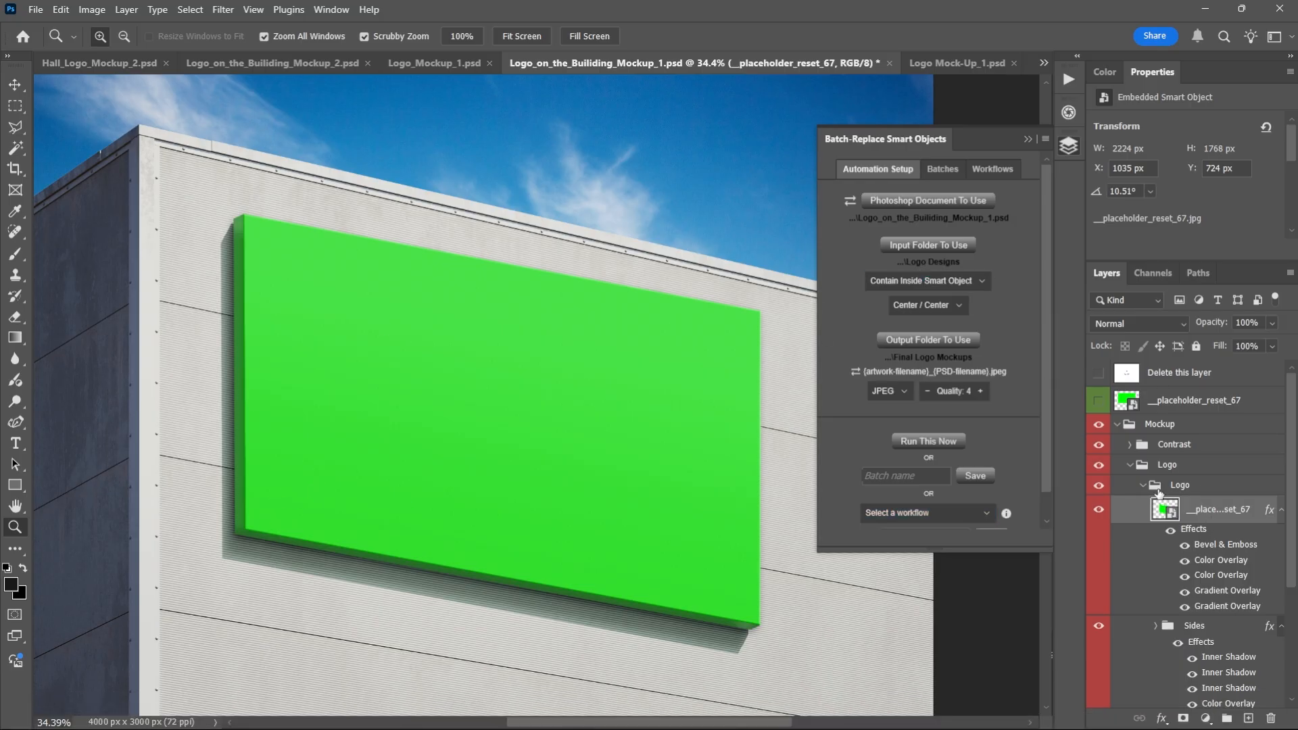
pyautogui.hotkey('alt', 'Tab')
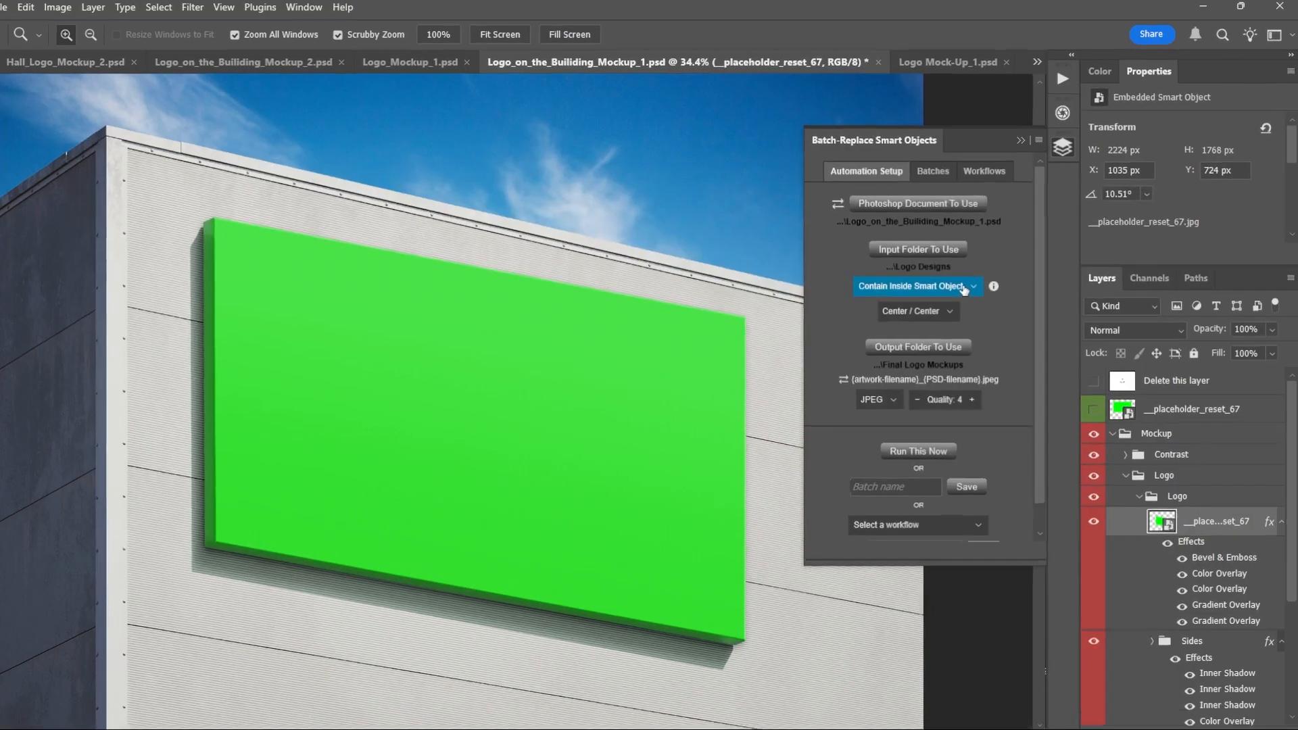
pyautogui.click(965, 287)
pyautogui.click(941, 375)
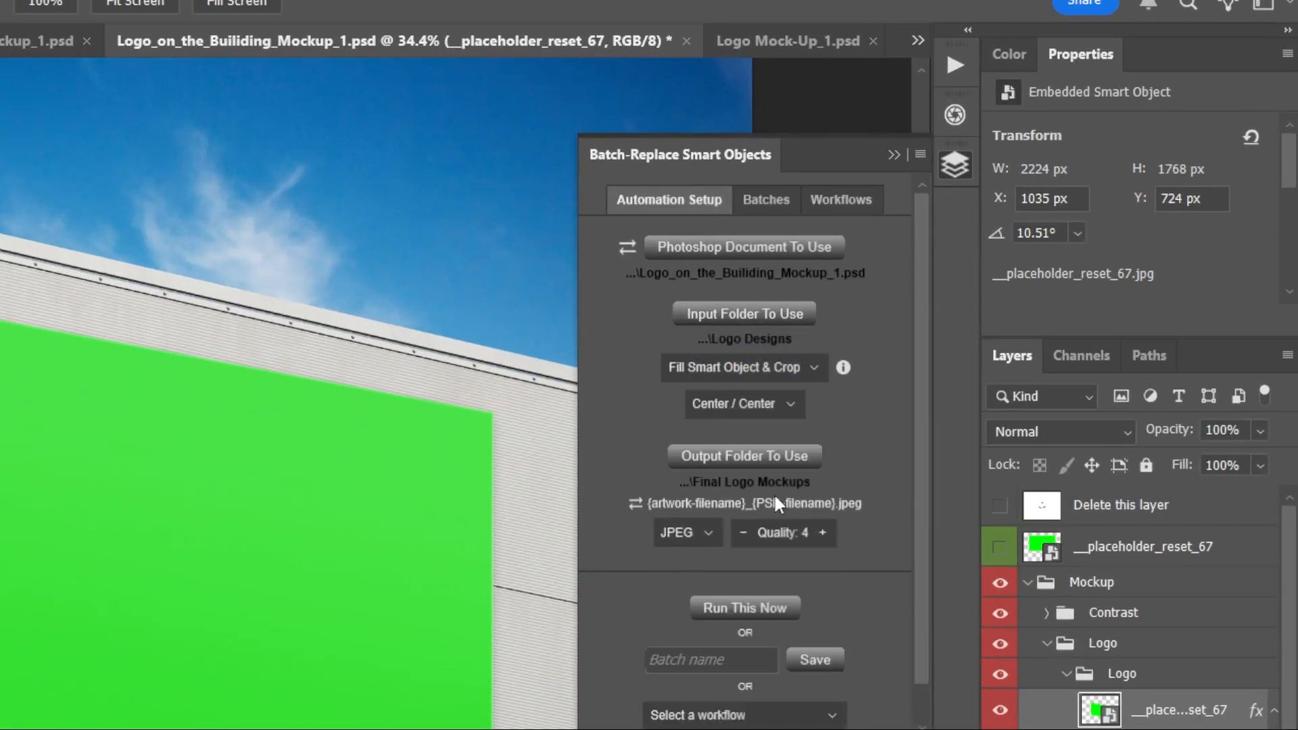
pyautogui.click(788, 367)
pyautogui.click(774, 409)
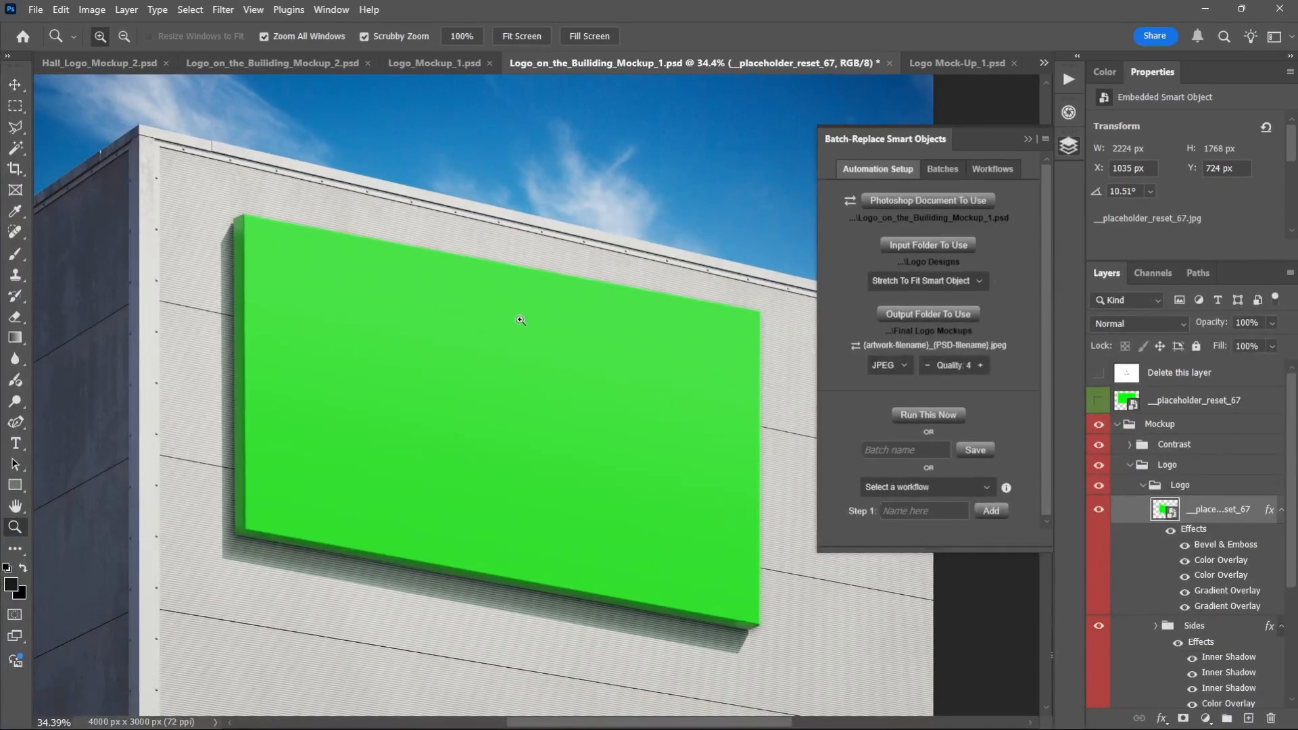
pyautogui.hotkey('alt', 'Tab')
pyautogui.hotkey('alt', 'Tab')
pyautogui.rightClick(1219, 521)
pyautogui.click(734, 618)
pyautogui.click(1101, 514)
pyautogui.click(1100, 514)
# Switch to File Explorer, open the Final Logo Mockups folder, and enlarge the thumbnails of the exported mockups.
pyautogui.hotkey('alt', 'Tab')
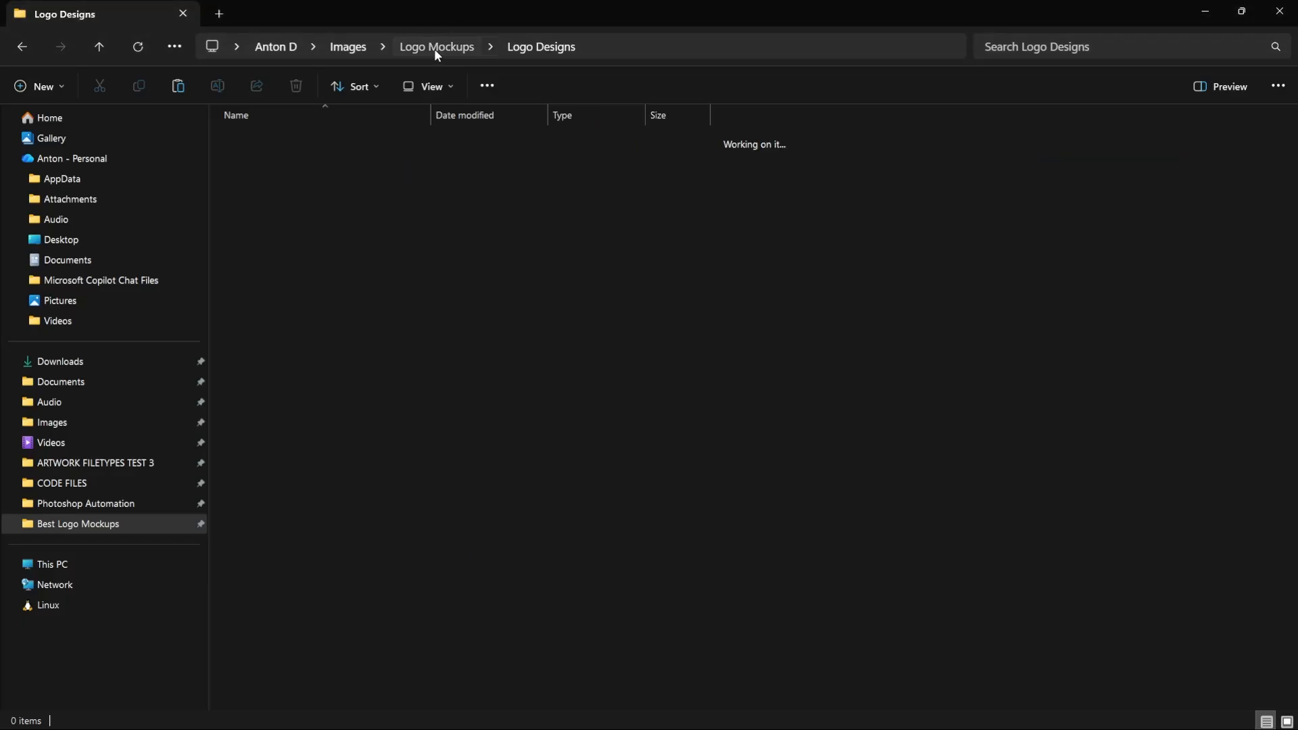
pyautogui.click(434, 47)
pyautogui.doubleClick(273, 155)
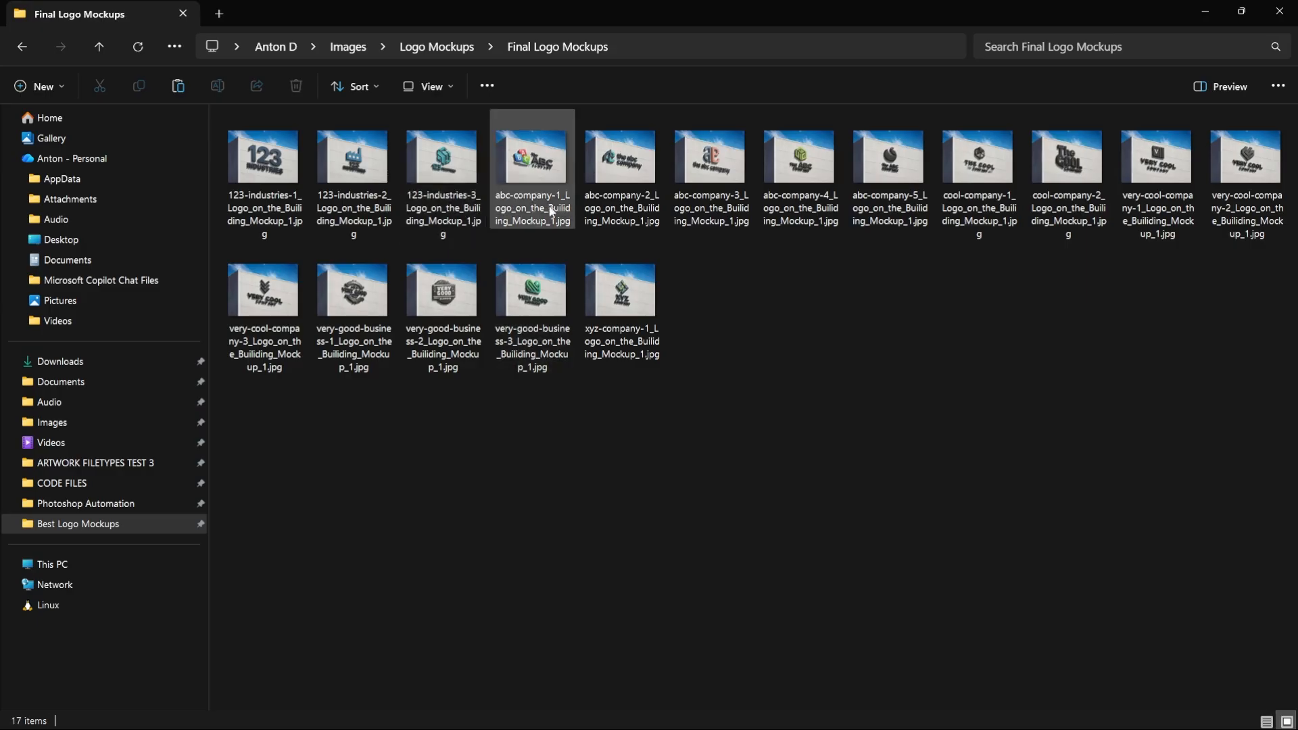
pyautogui.scroll(3, 551, 211)
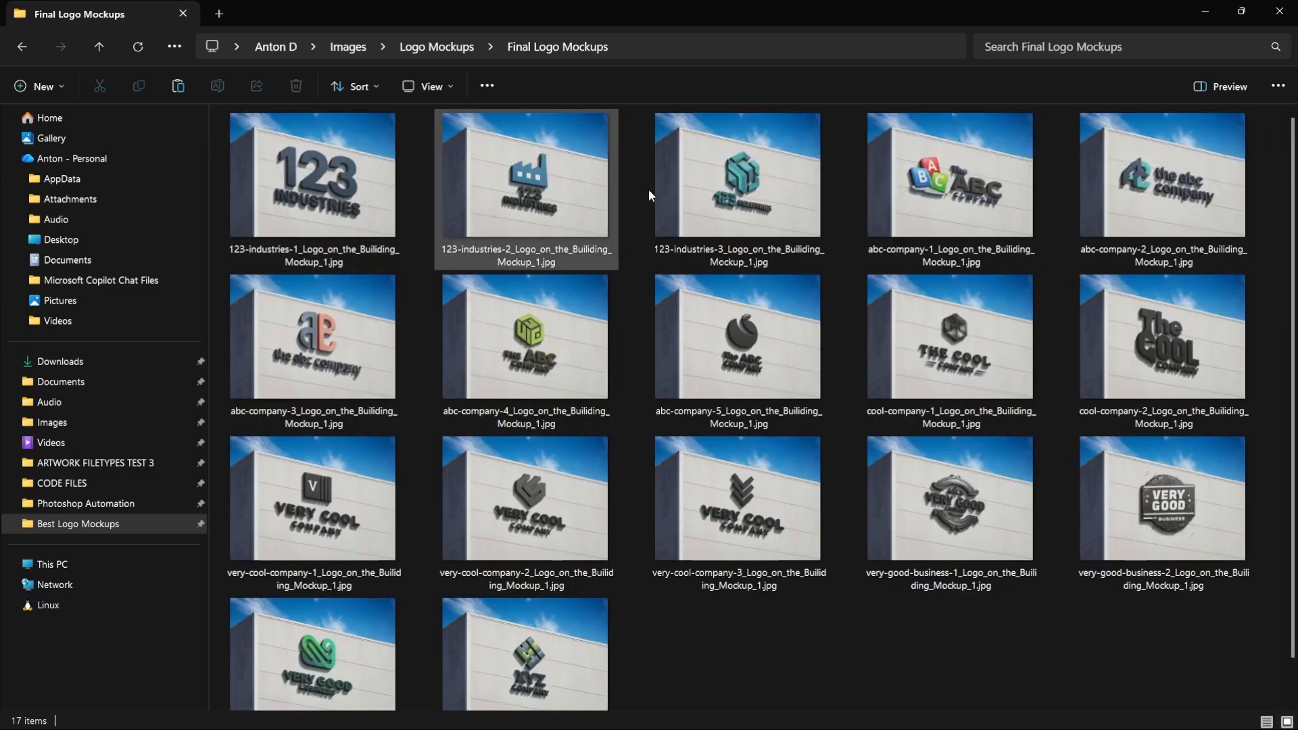
# Open the 123-industries-1 mockup in a maximized image viewer and page through the exports up to abc-company-4.
pyautogui.click(353, 194)
pyautogui.doubleClick(353, 195)
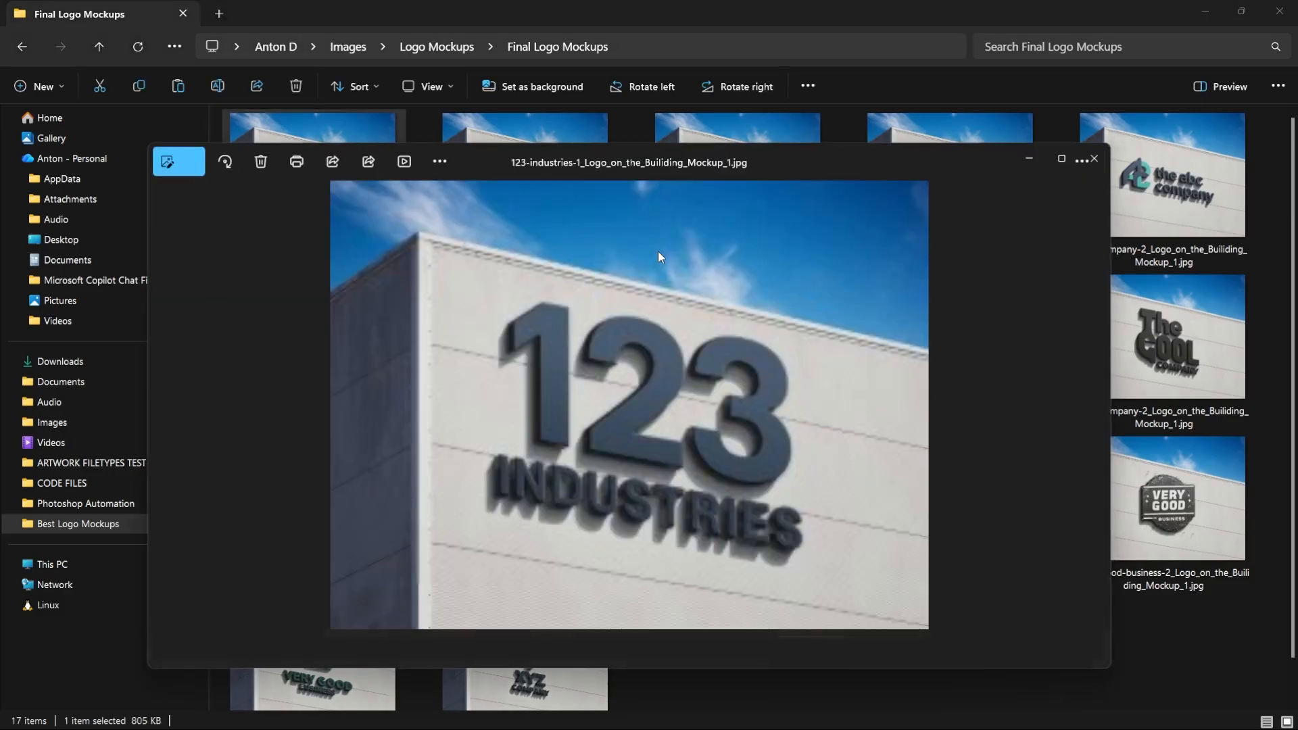
pyautogui.click(1059, 161)
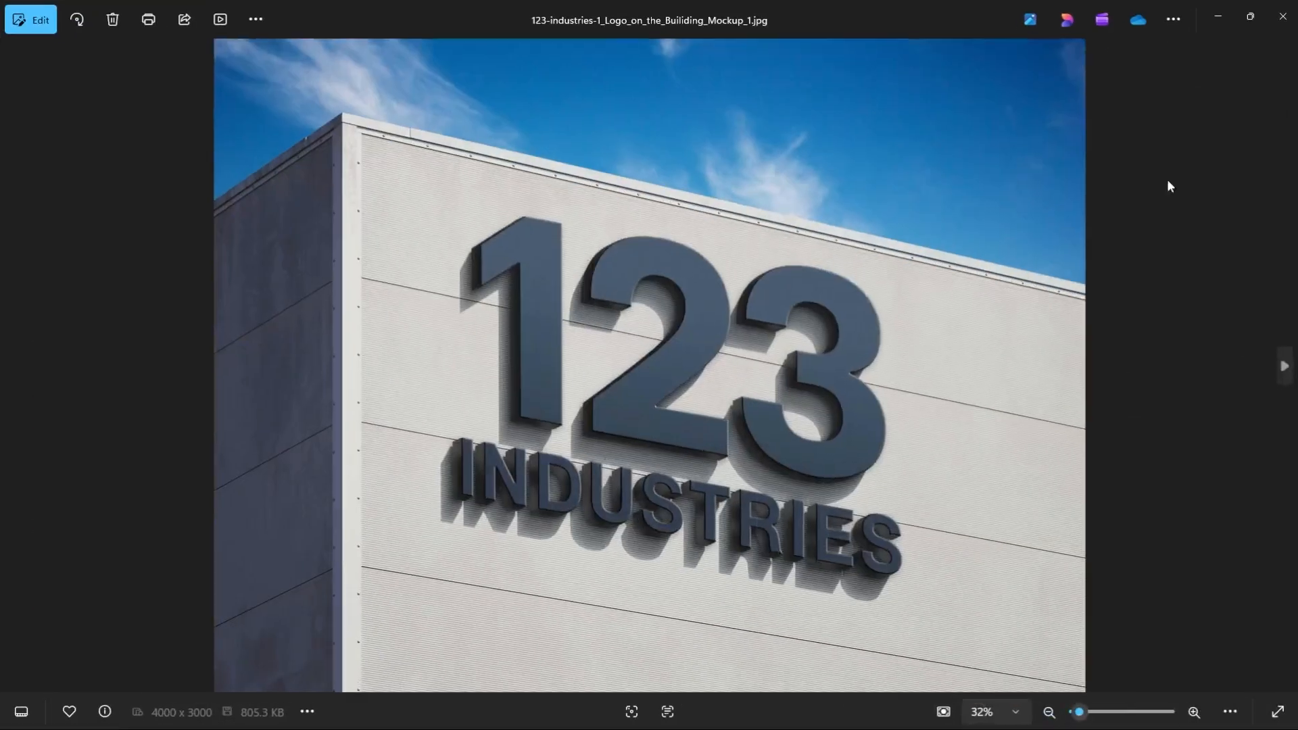
pyautogui.press('Right')
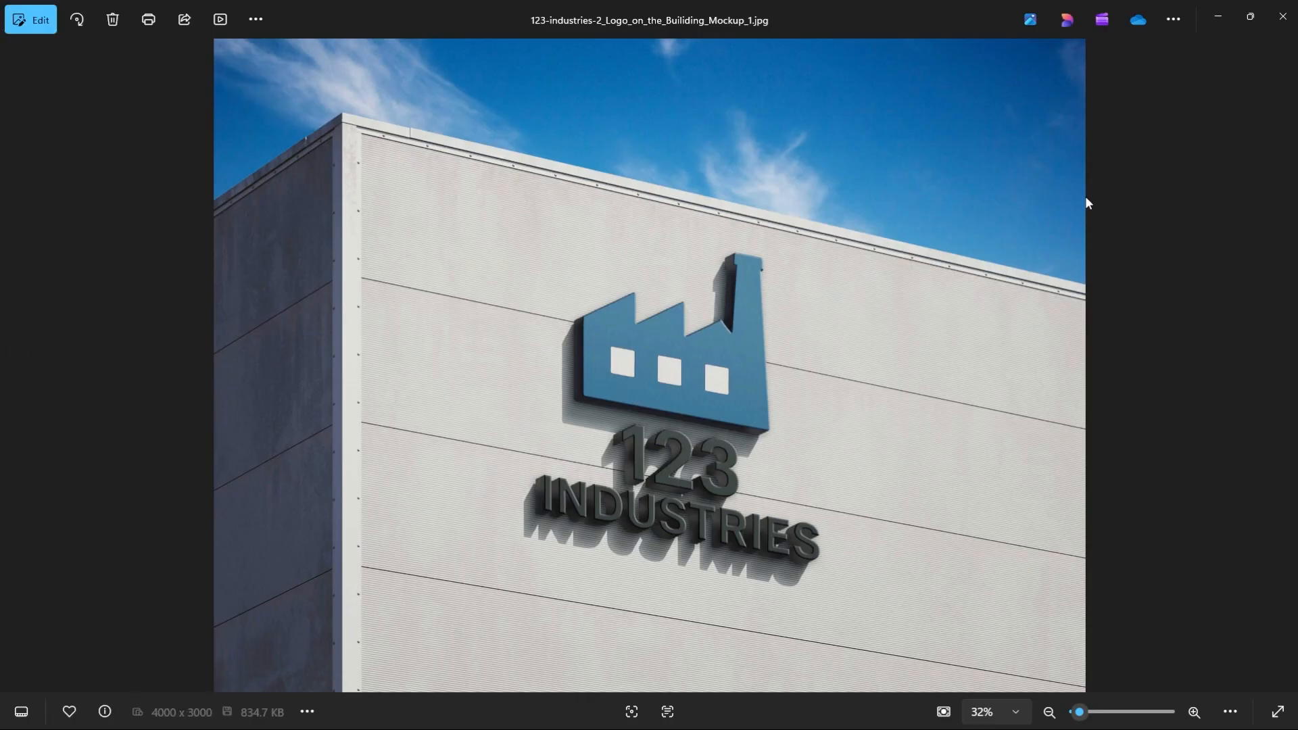
pyautogui.press('Left')
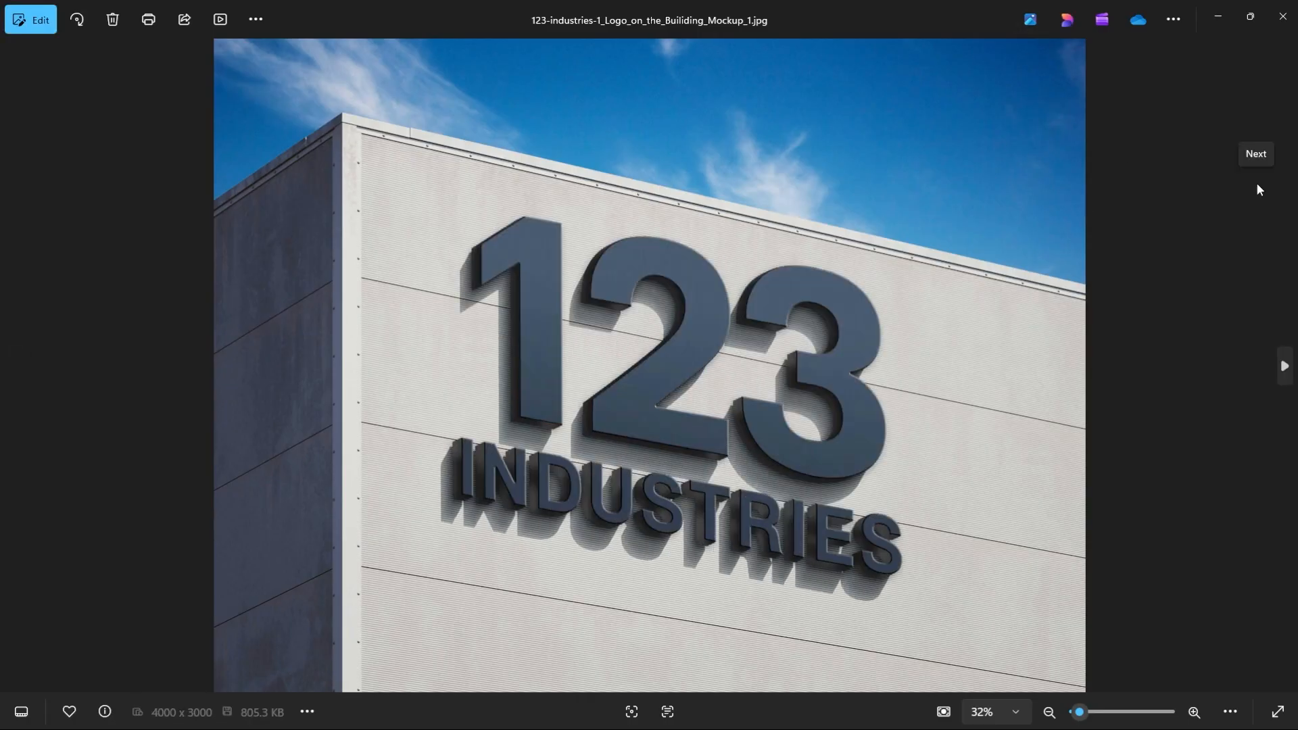
pyautogui.click(1258, 189)
pyautogui.click(1258, 185)
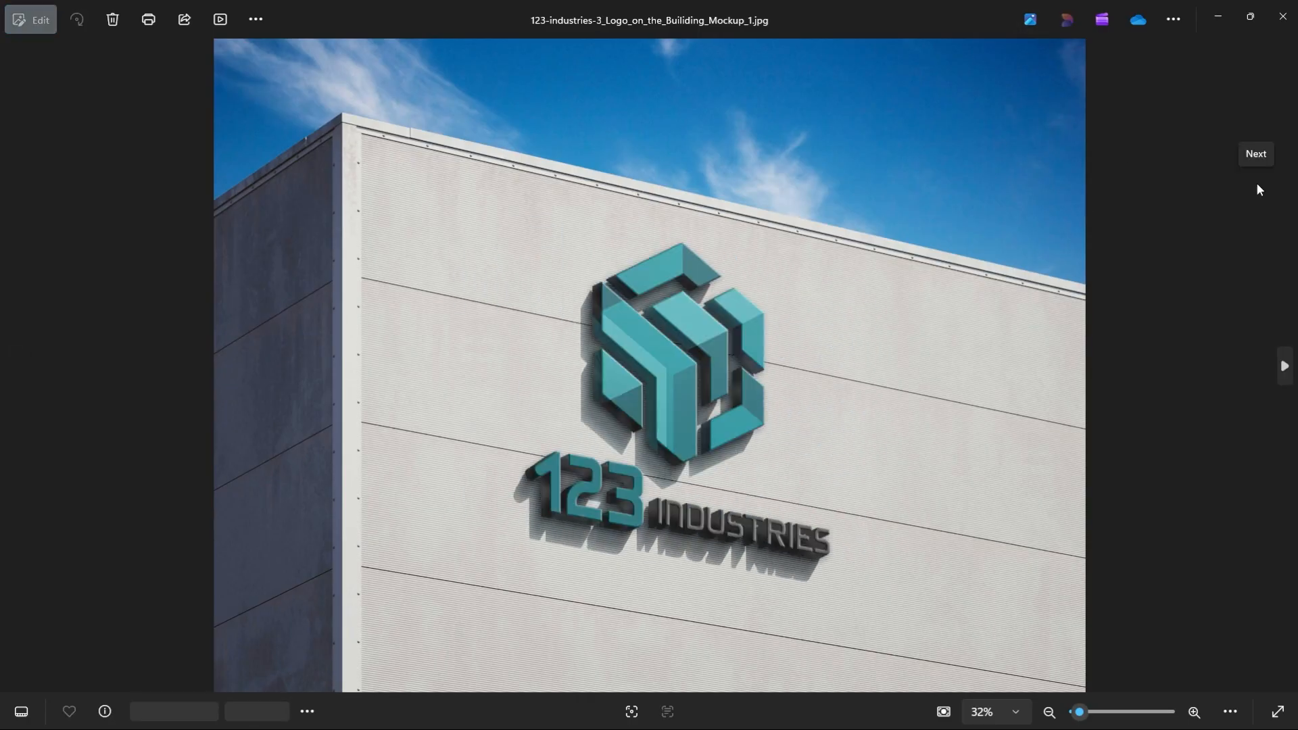
pyautogui.click(1257, 185)
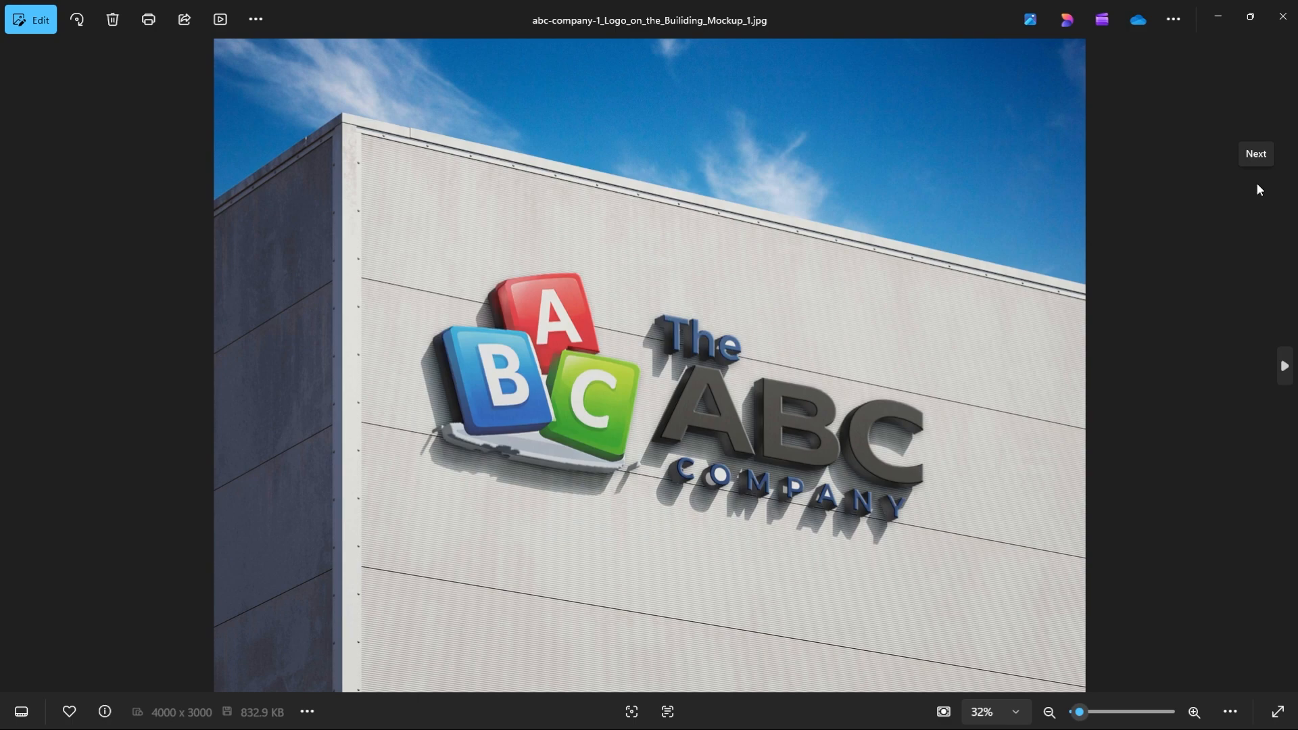
pyautogui.click(1259, 189)
pyautogui.click(1257, 185)
pyautogui.click(1258, 186)
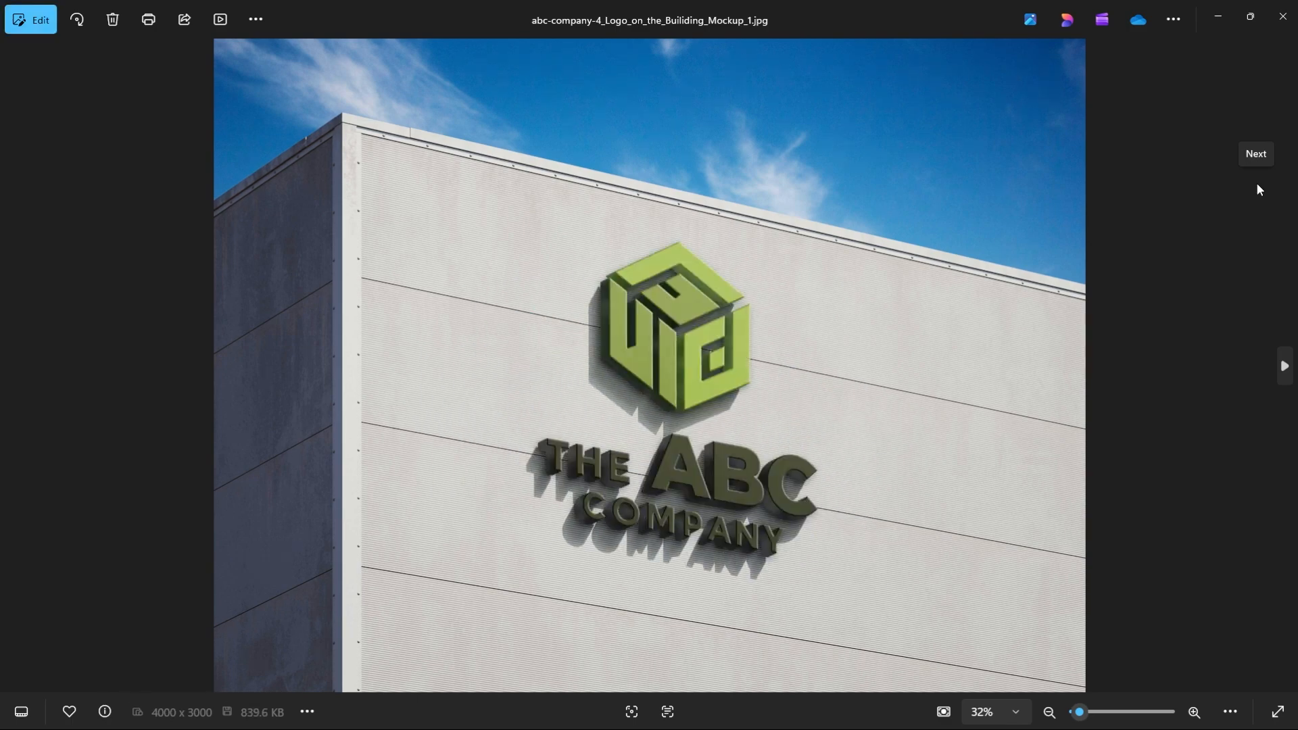
# Page on to the cool-company mockups and examine the hexagon emblem of cool-company-1 up close.
pyautogui.press('Right')
pyautogui.press('Right')
pyautogui.press('Right')
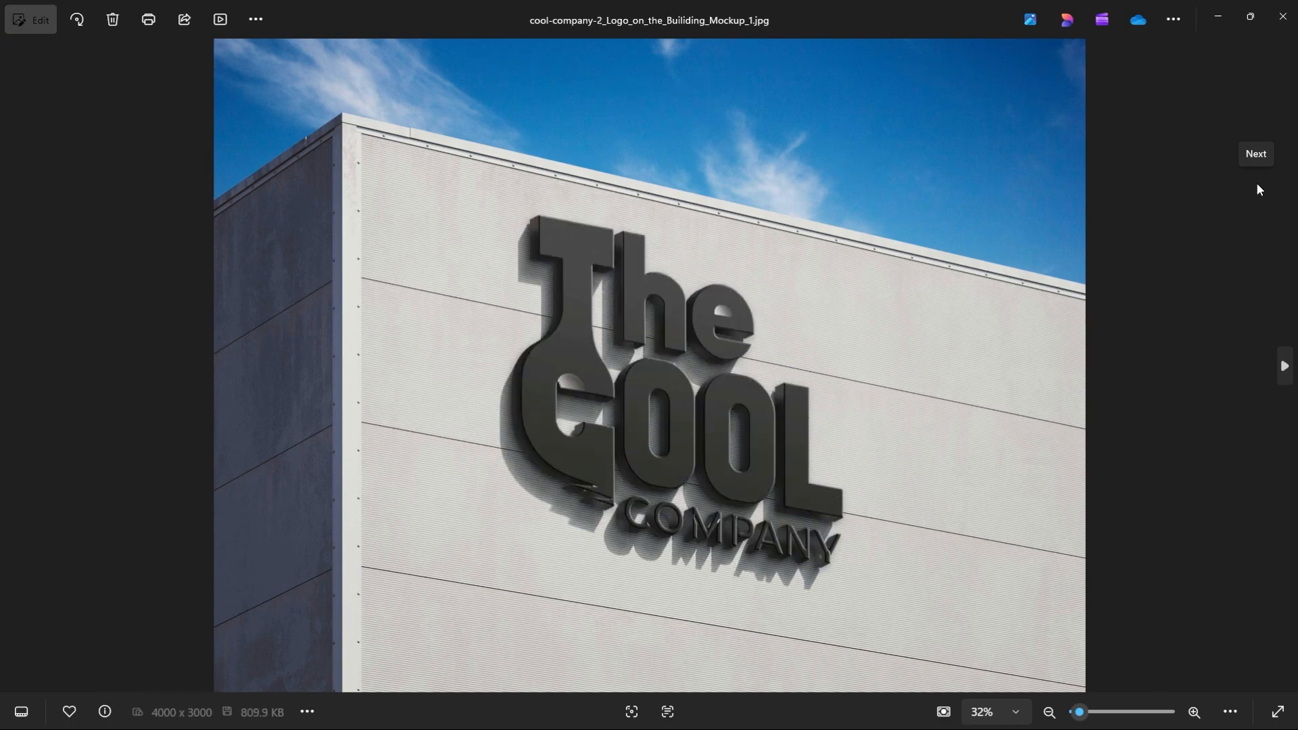
pyautogui.press('Left')
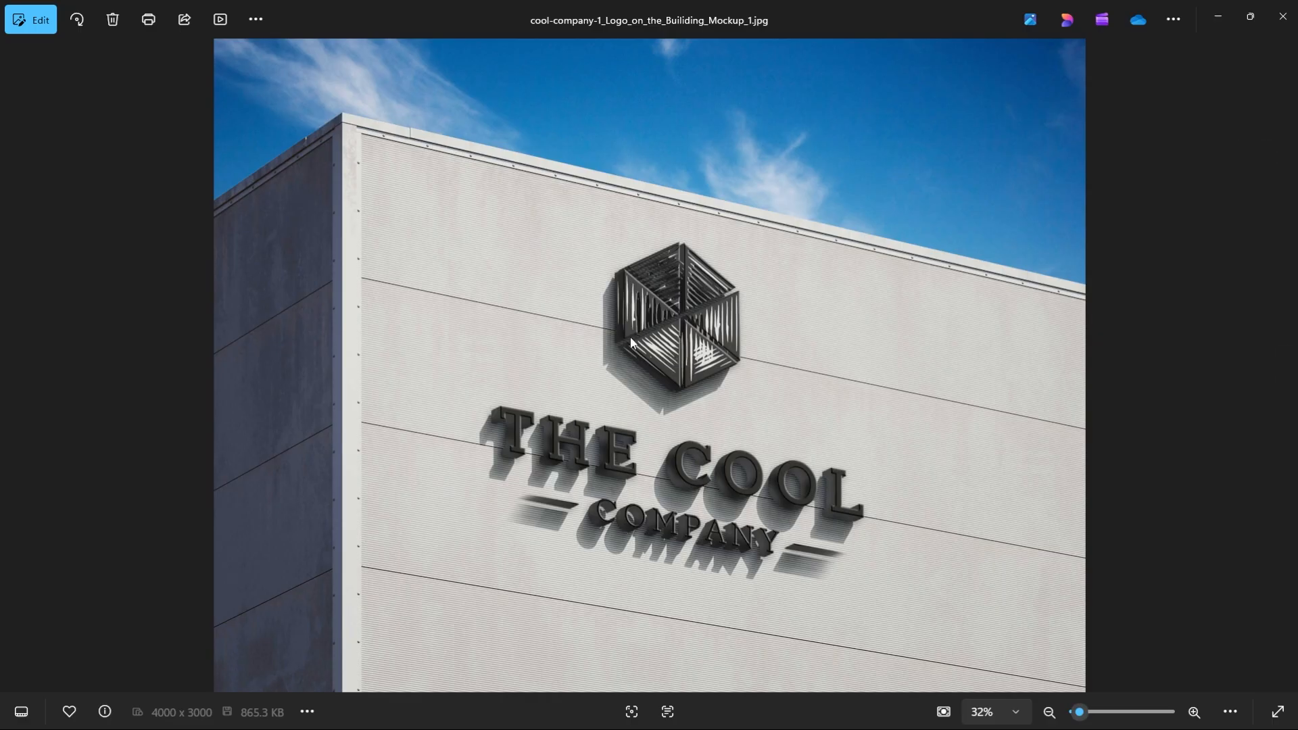
pyautogui.scroll(4, 700, 323)
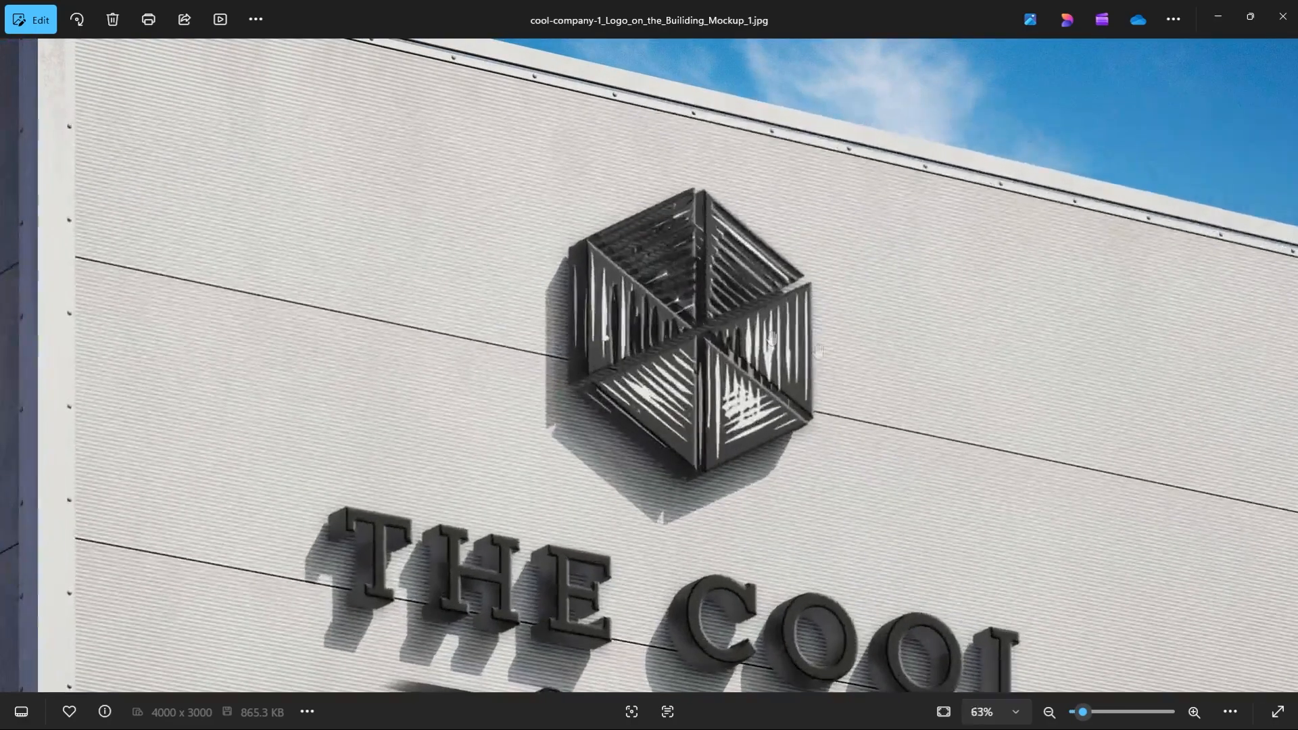
pyautogui.scroll(-4, 818, 350)
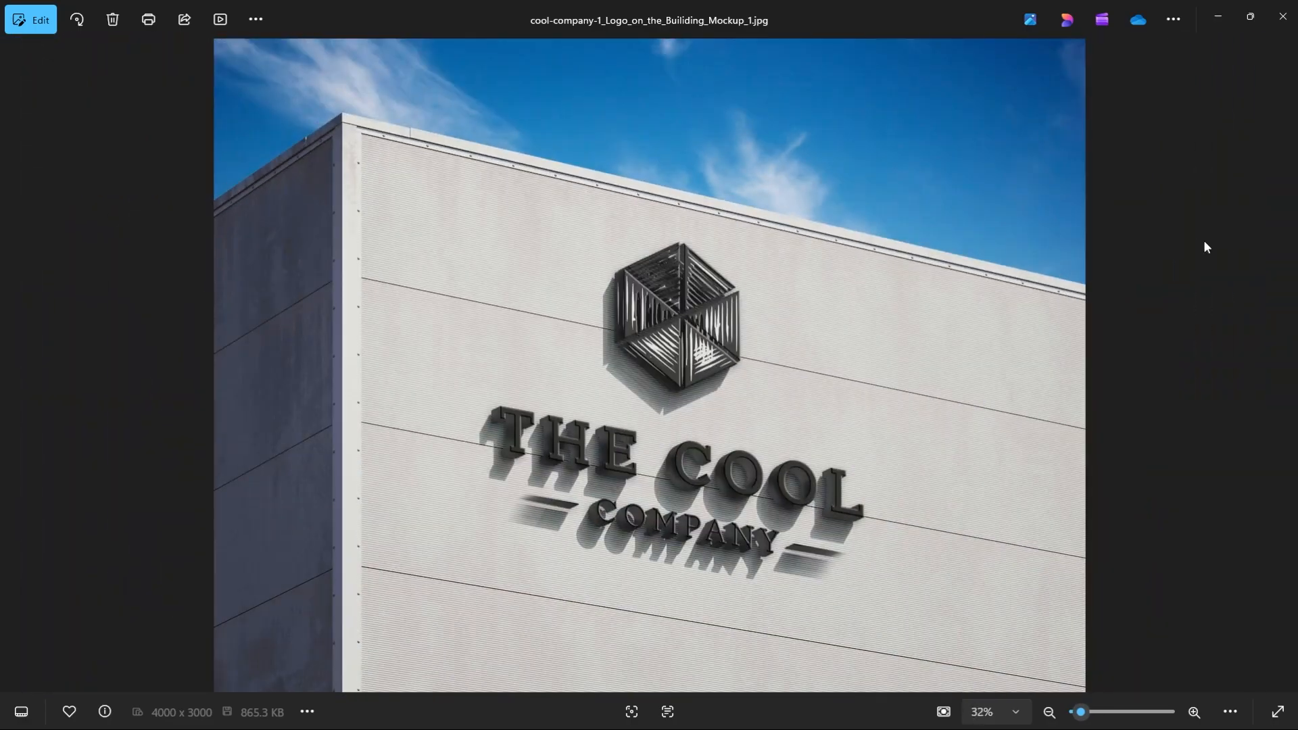
# Page through the remaining exported mockups up to xyz-company-1, and return to the Final Logo Mockups folder.
pyautogui.press('Right')
pyautogui.press('Right')
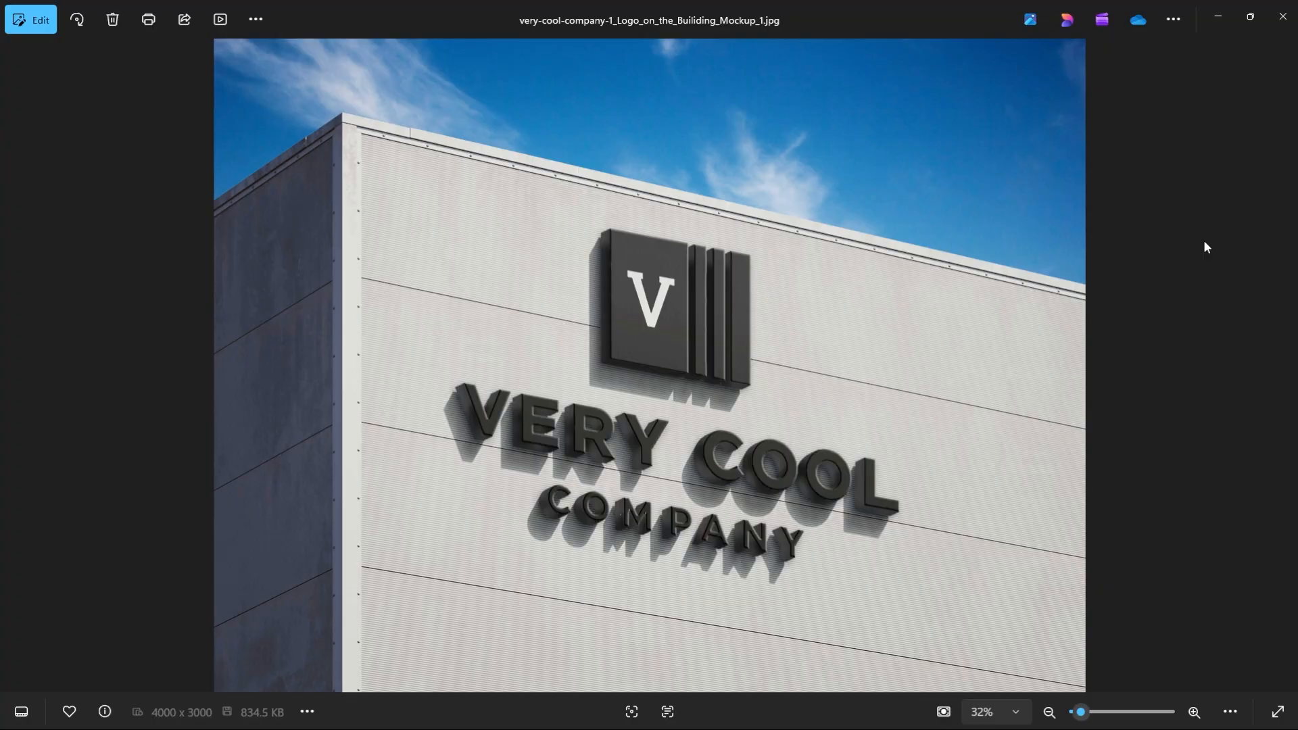
pyautogui.press('Right')
pyautogui.press('Right')
pyautogui.press('Right')
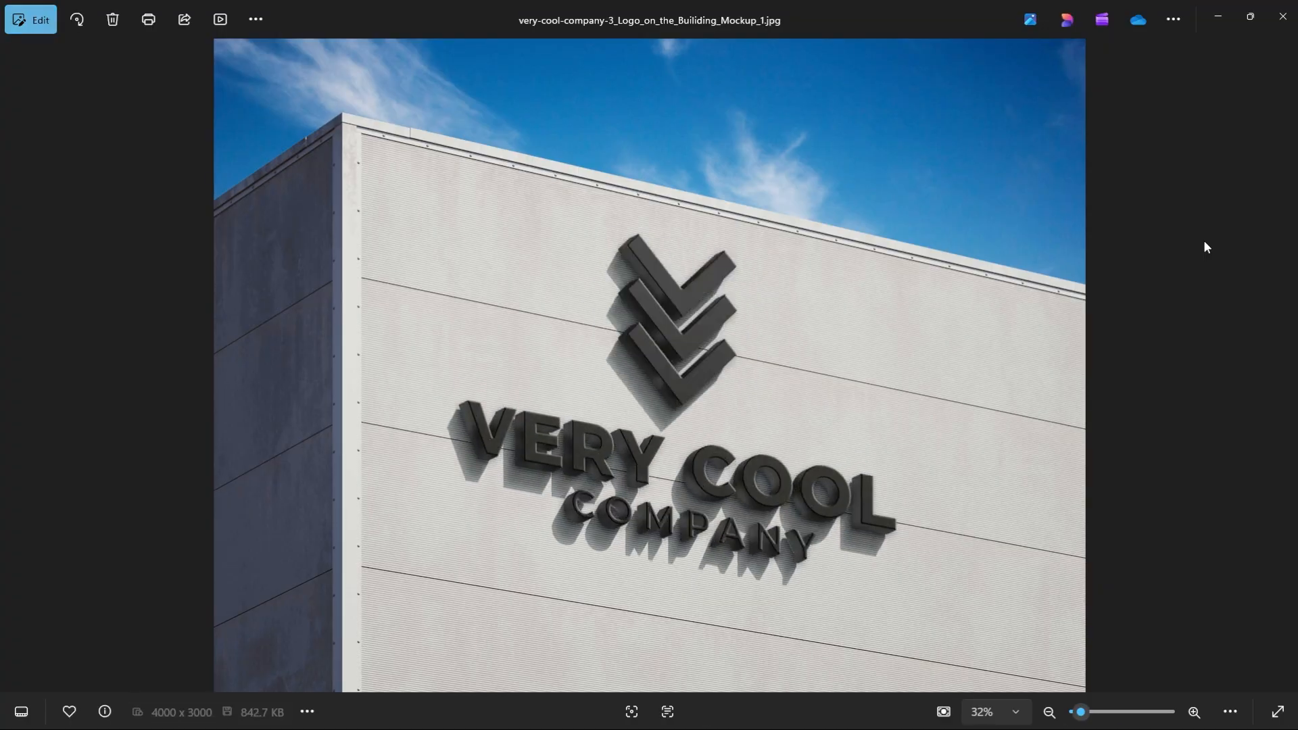
pyautogui.press('Right')
pyautogui.press('Right')
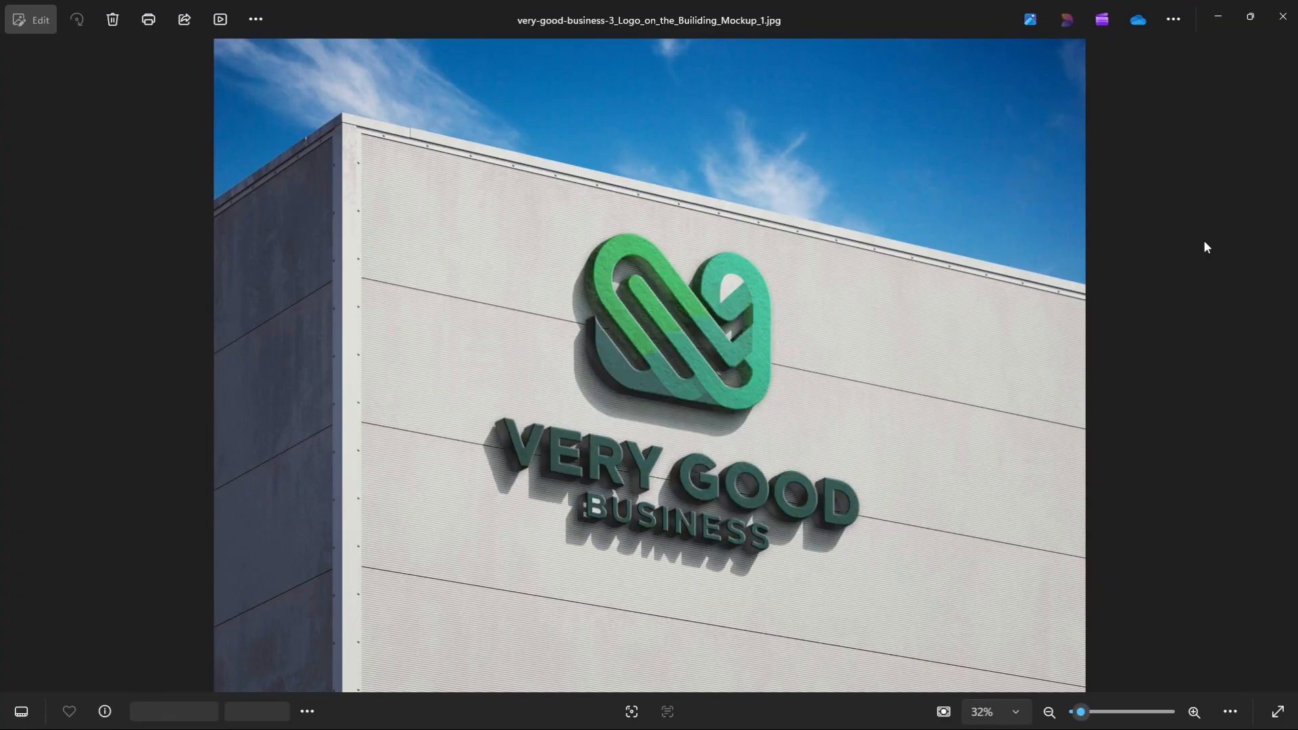
pyautogui.press('Right')
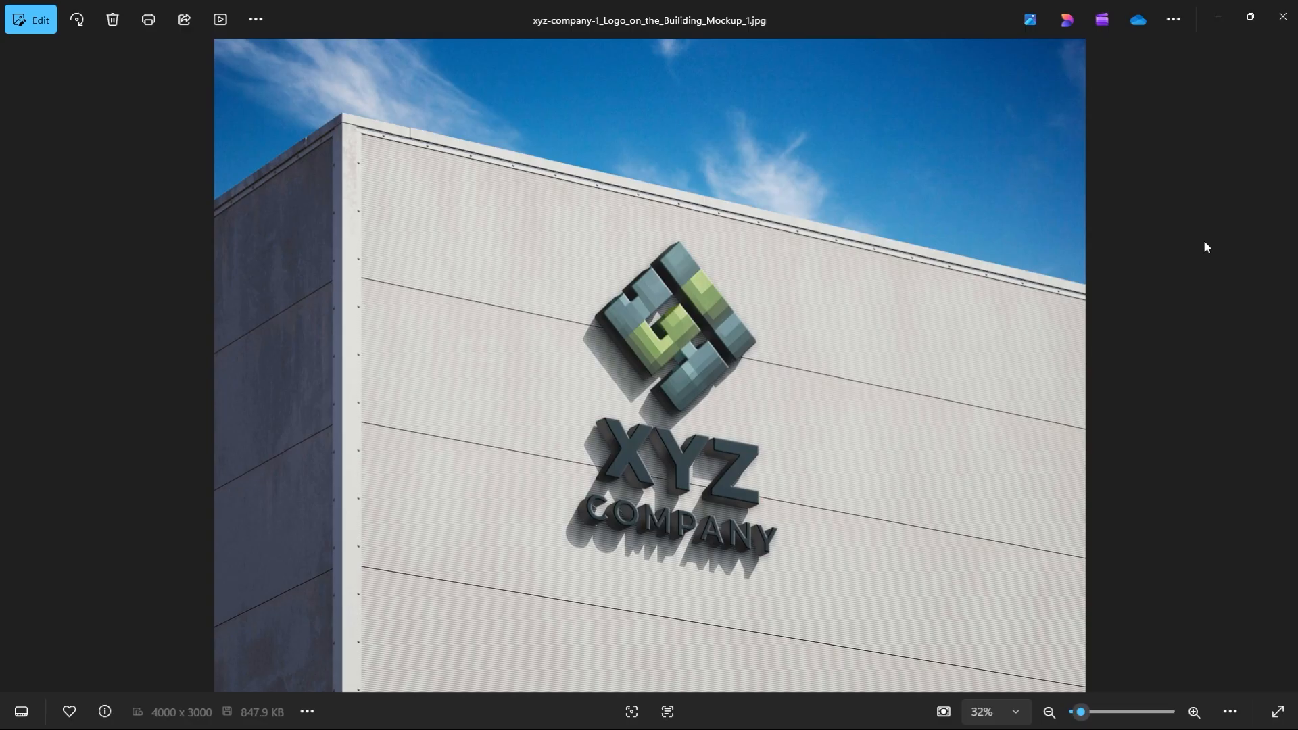
pyautogui.hotkey('alt', 'Tab')
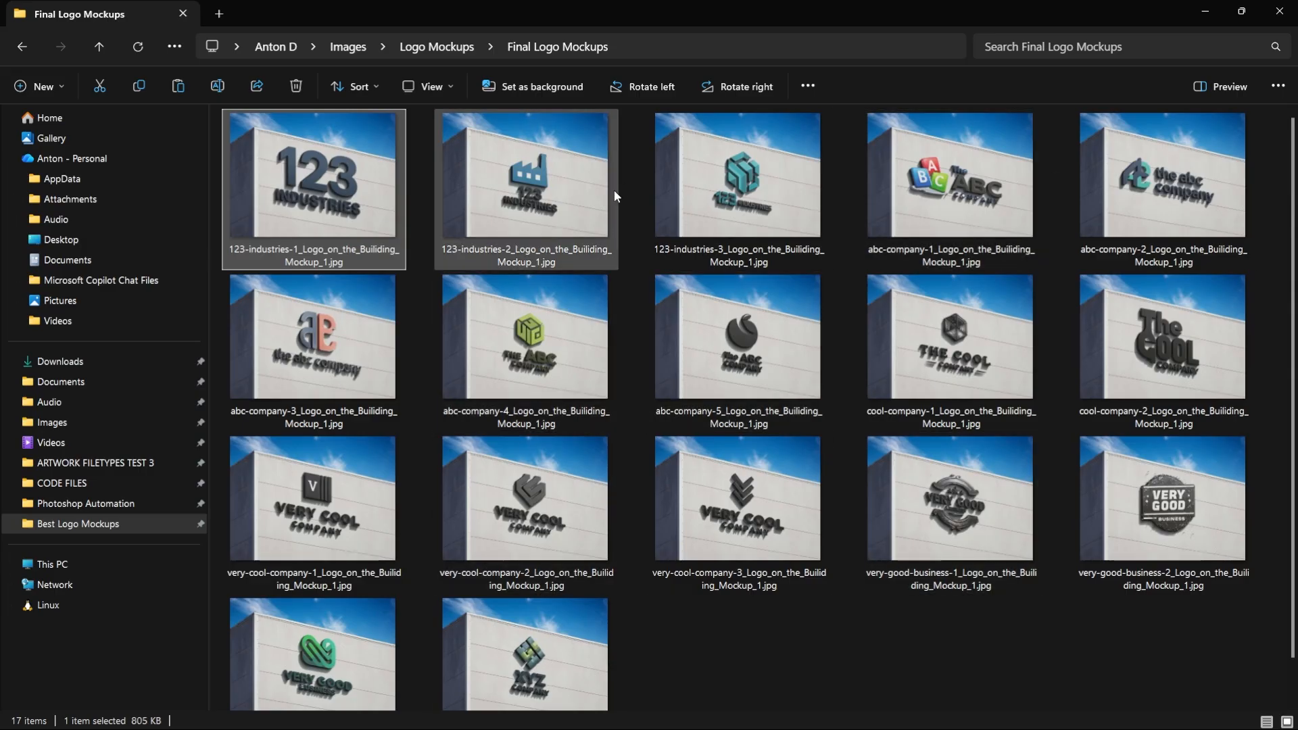
# Open the PSD Mockups folder, look over its mockup files, and return to the Logo Mockups folder.
pyautogui.click(423, 47)
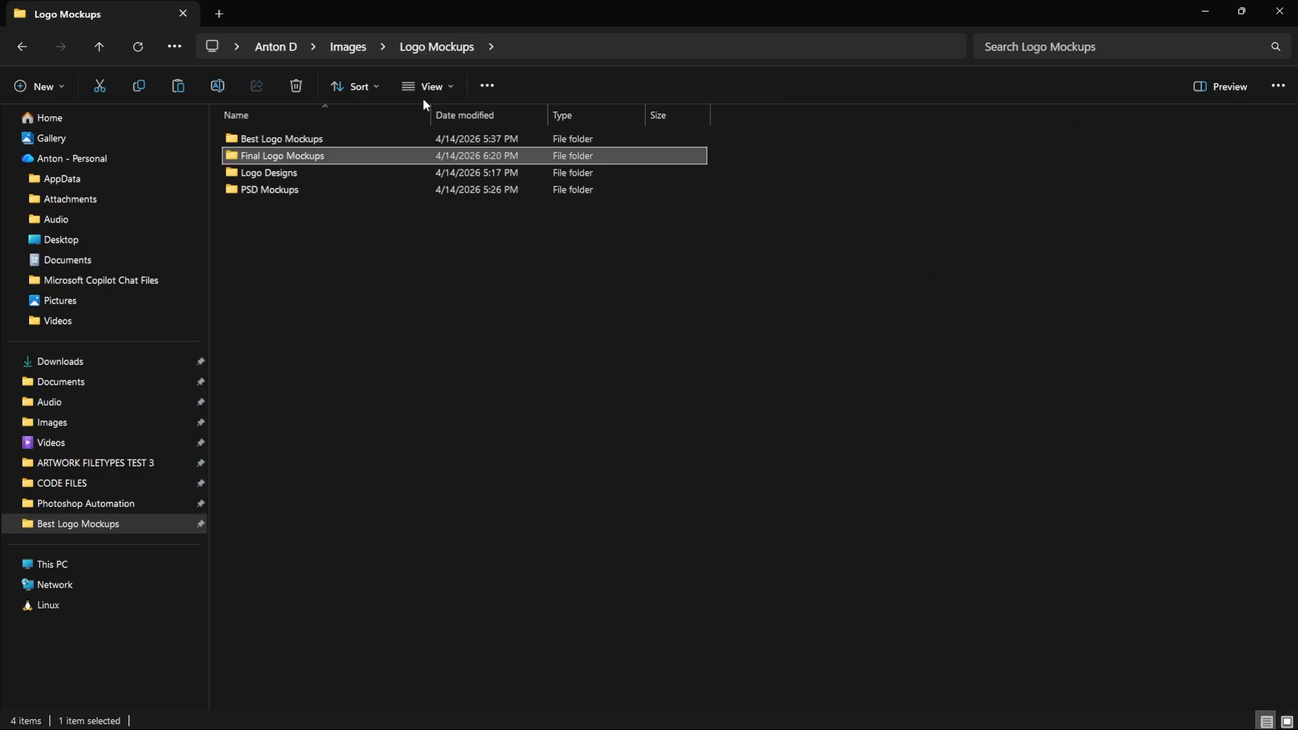
pyautogui.doubleClick(286, 190)
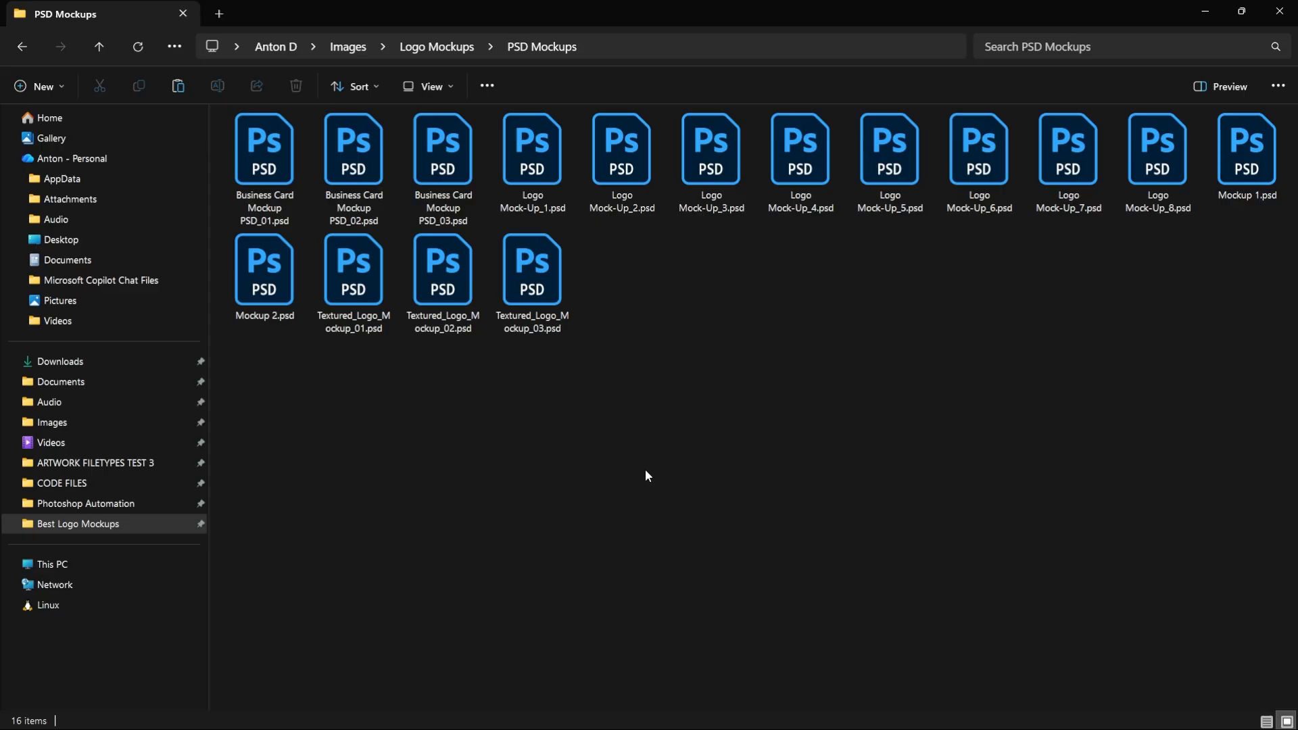
pyautogui.hotkey('alt', 'Tab')
pyautogui.hotkey('alt', 'shift', 'Tab')
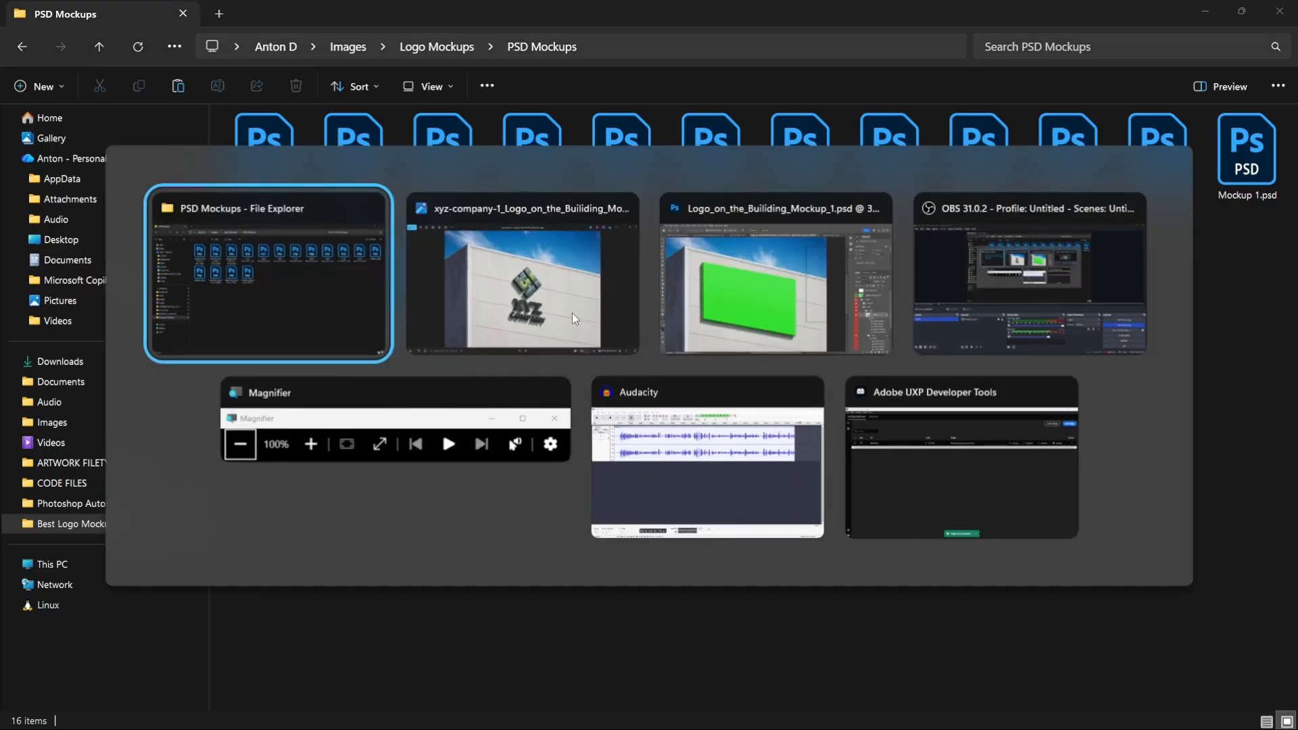
pyautogui.click(429, 46)
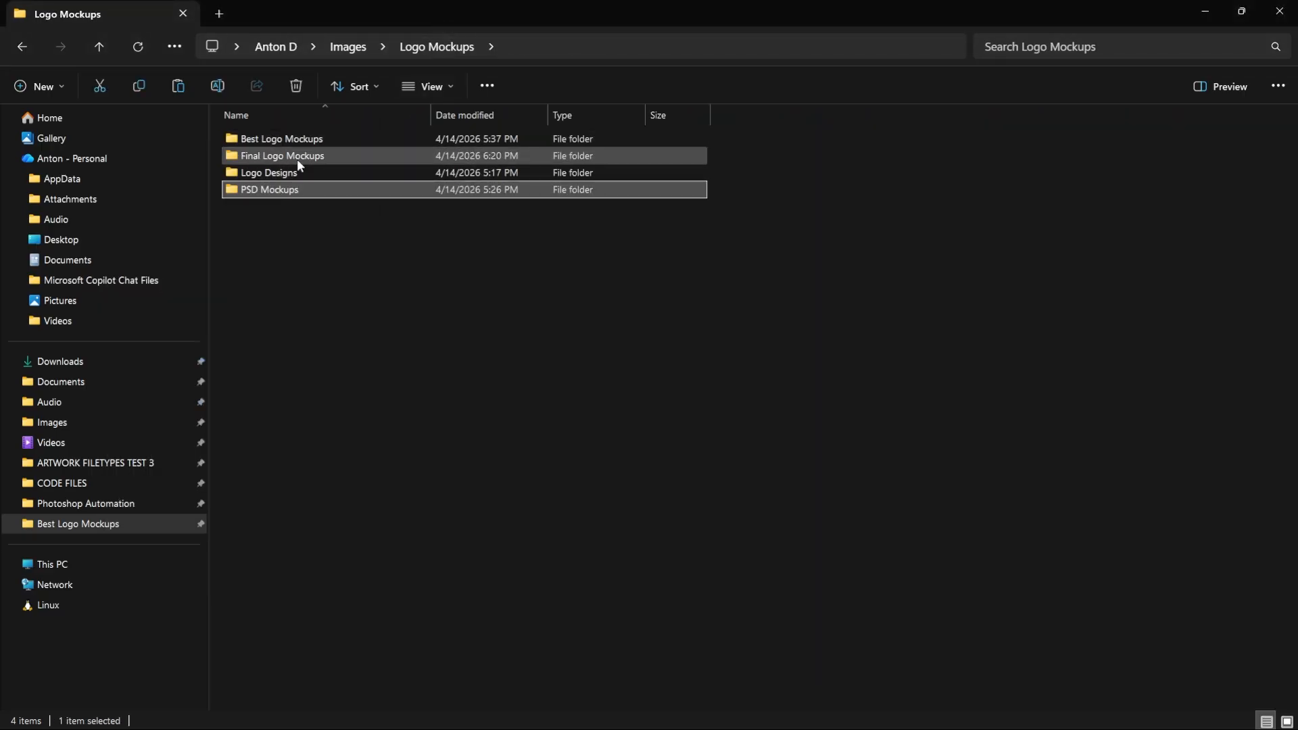
# Switch to Photoshop, open the contents of the xyz-company-1_resized smart object in the Logo group, and close them again.
pyautogui.hotkey('alt', 'Tab')
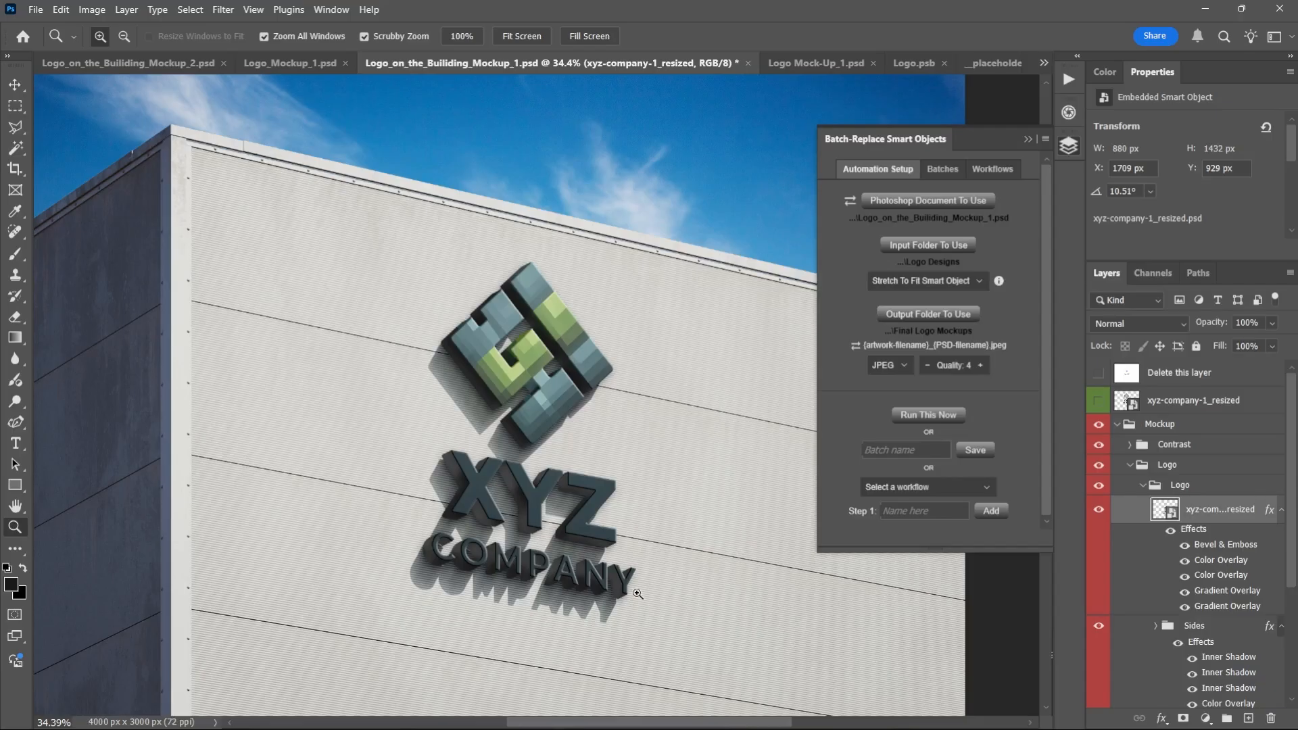
pyautogui.doubleClick(1163, 512)
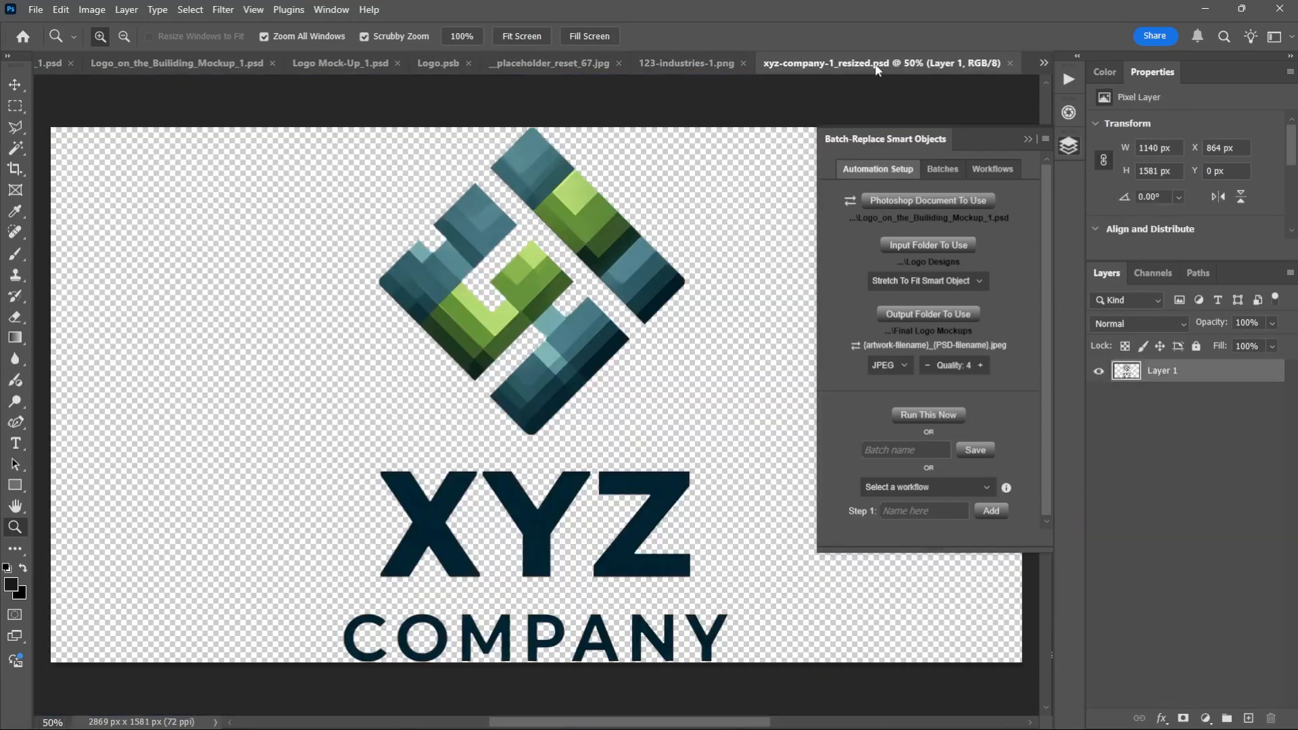
pyautogui.click(1010, 63)
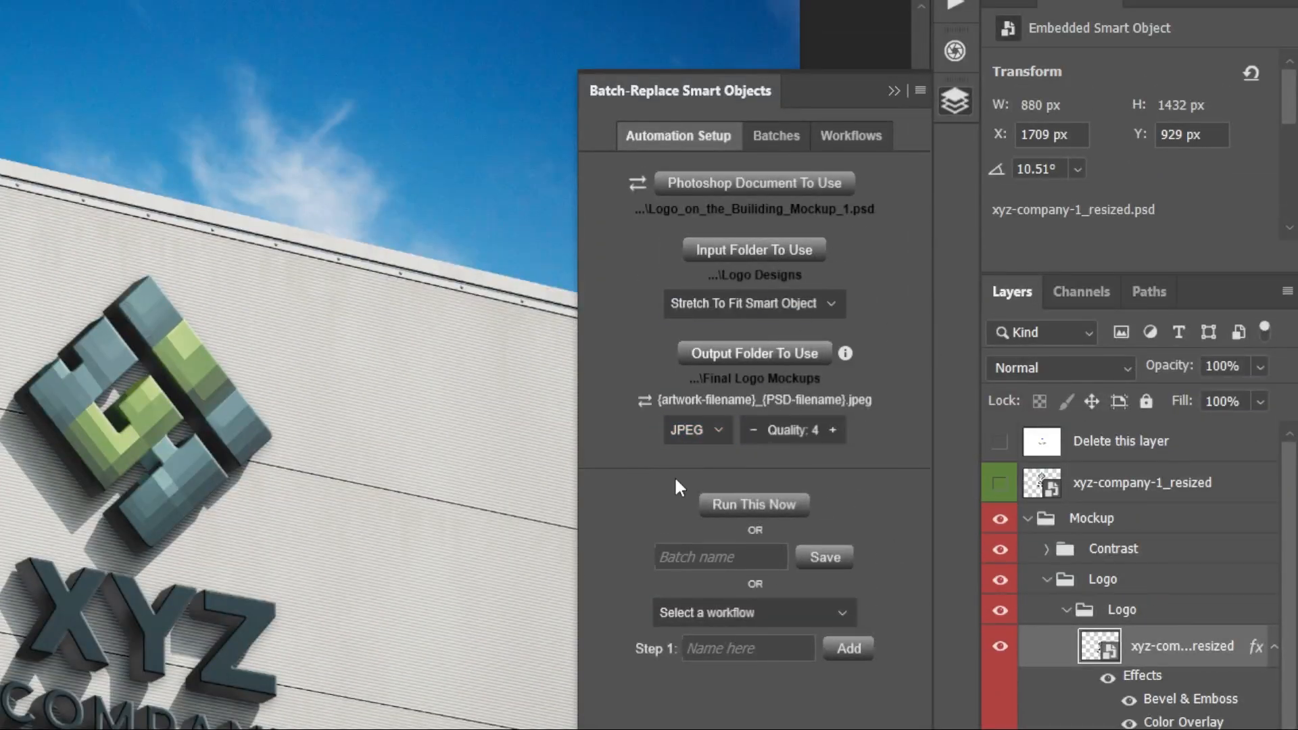
# Save the current automation setup as a batch named "make building mockups".
pyautogui.click(718, 560)
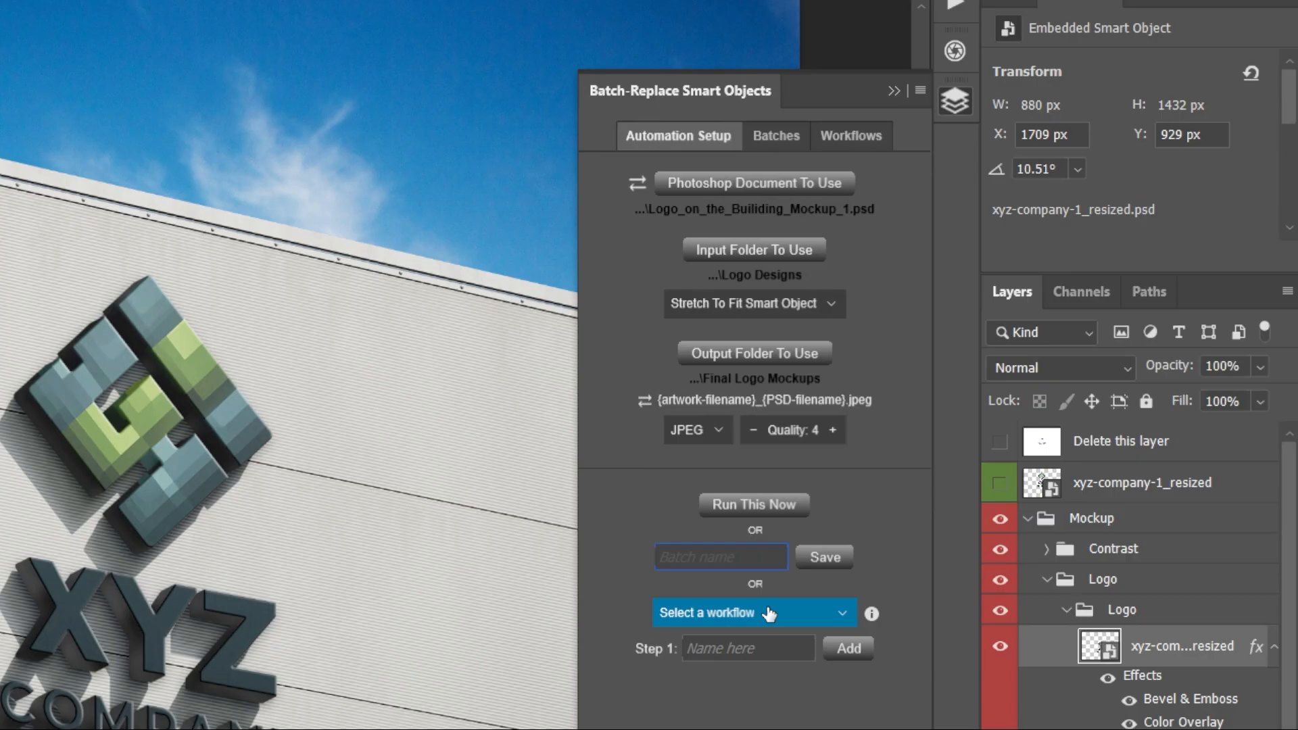
pyautogui.write('make building mockups')
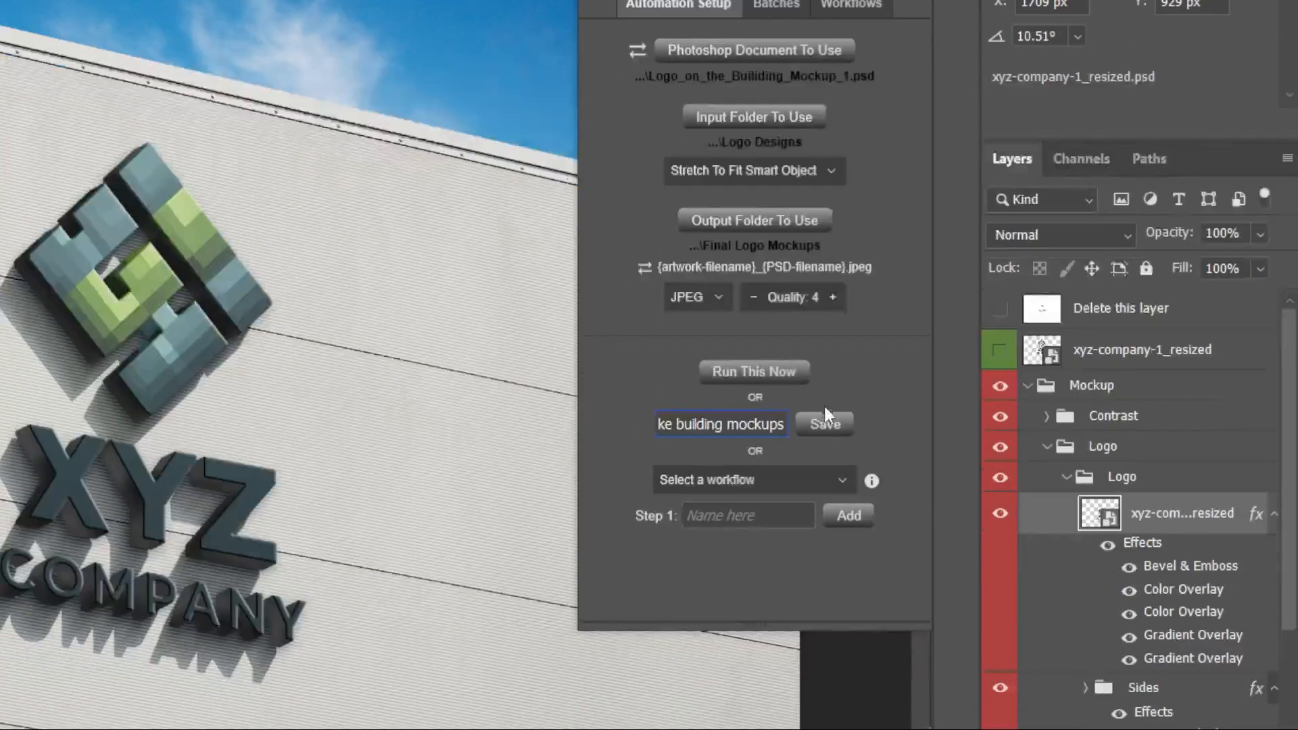
pyautogui.click(825, 557)
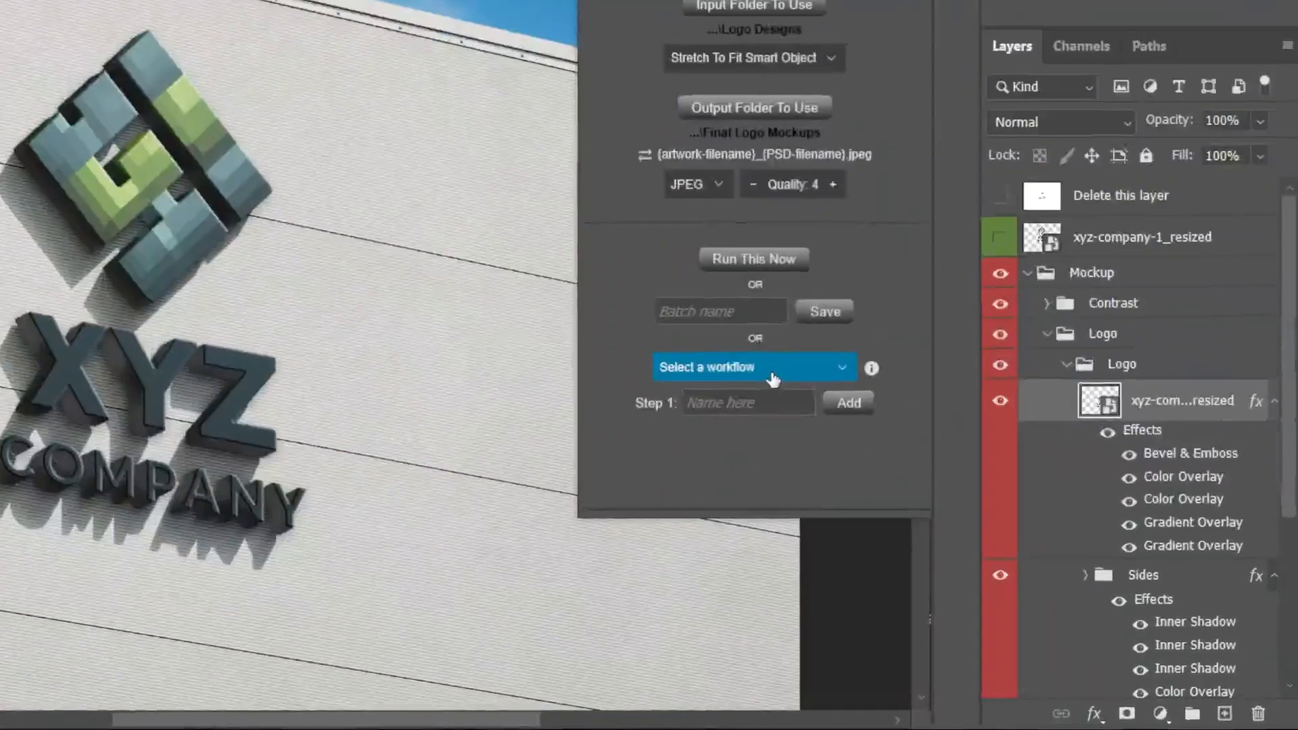
# Create and save a new workflow named "make my logo mockups".
pyautogui.click(945, 490)
pyautogui.click(927, 511)
pyautogui.click(926, 512)
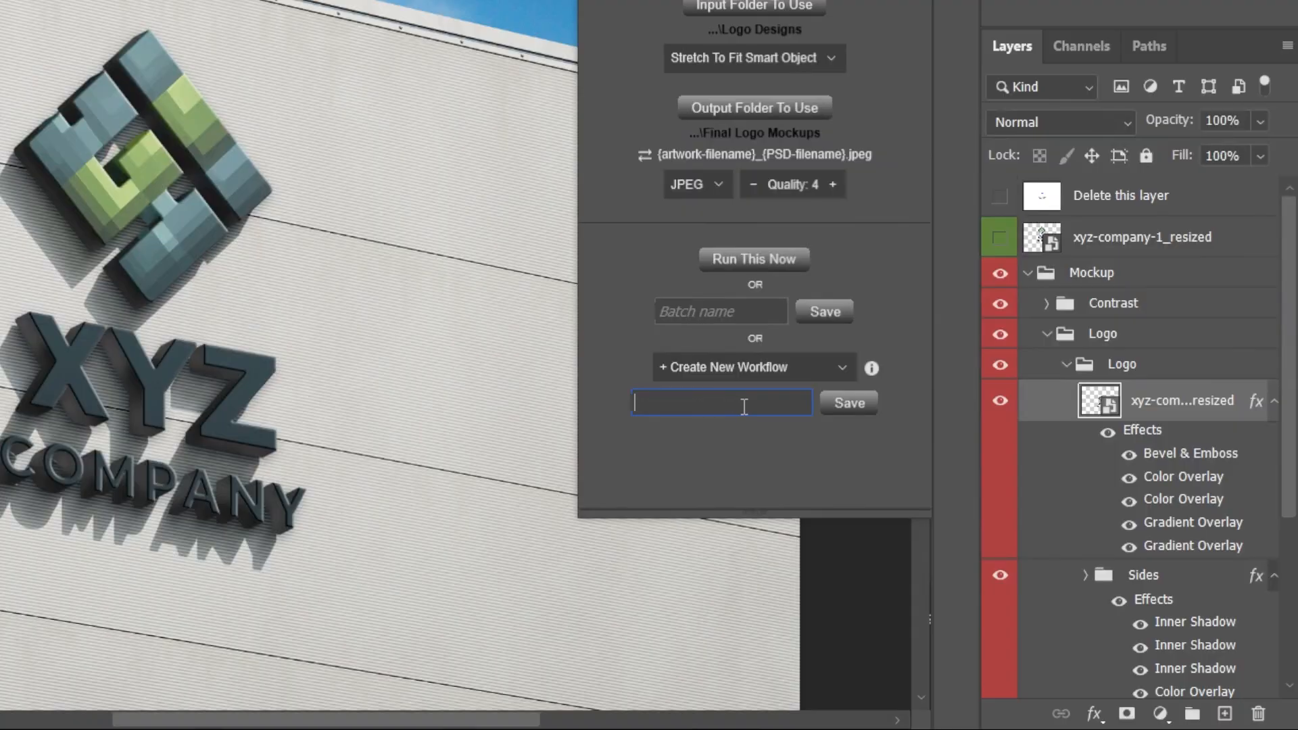
pyautogui.write('make my logo mockups')
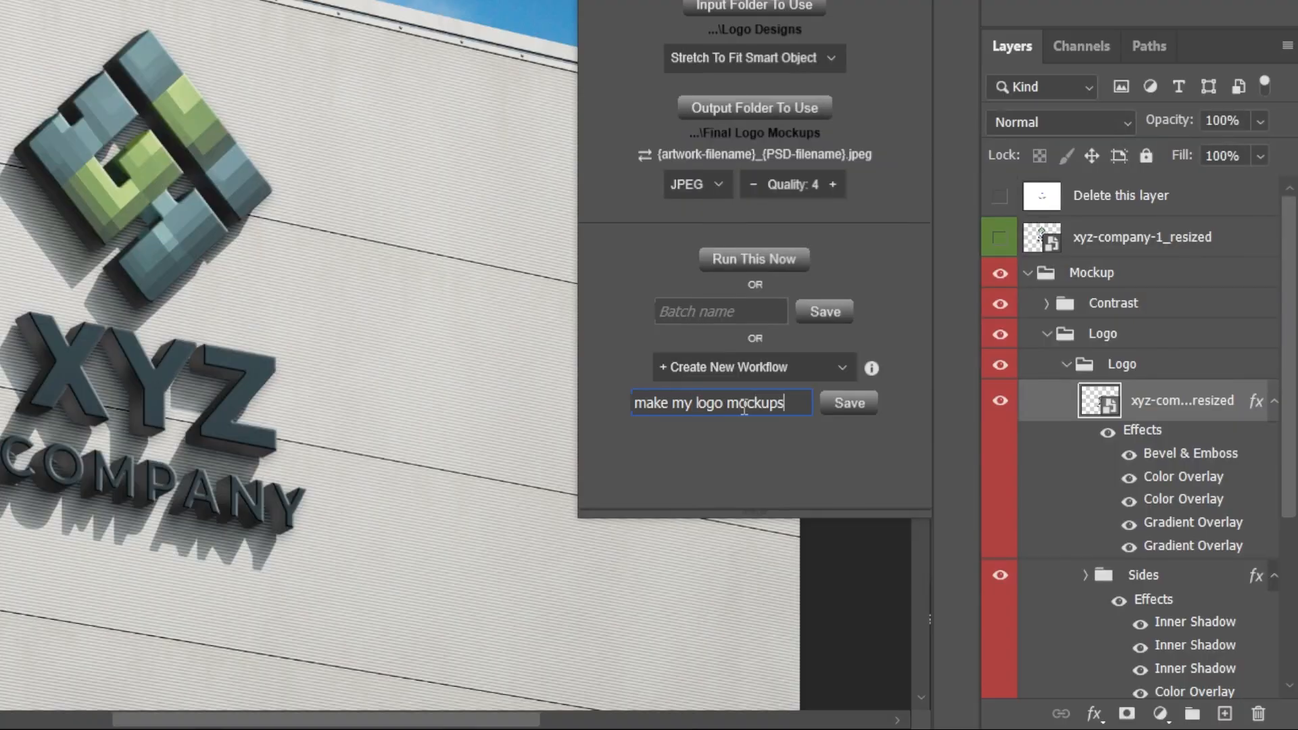
pyautogui.click(845, 404)
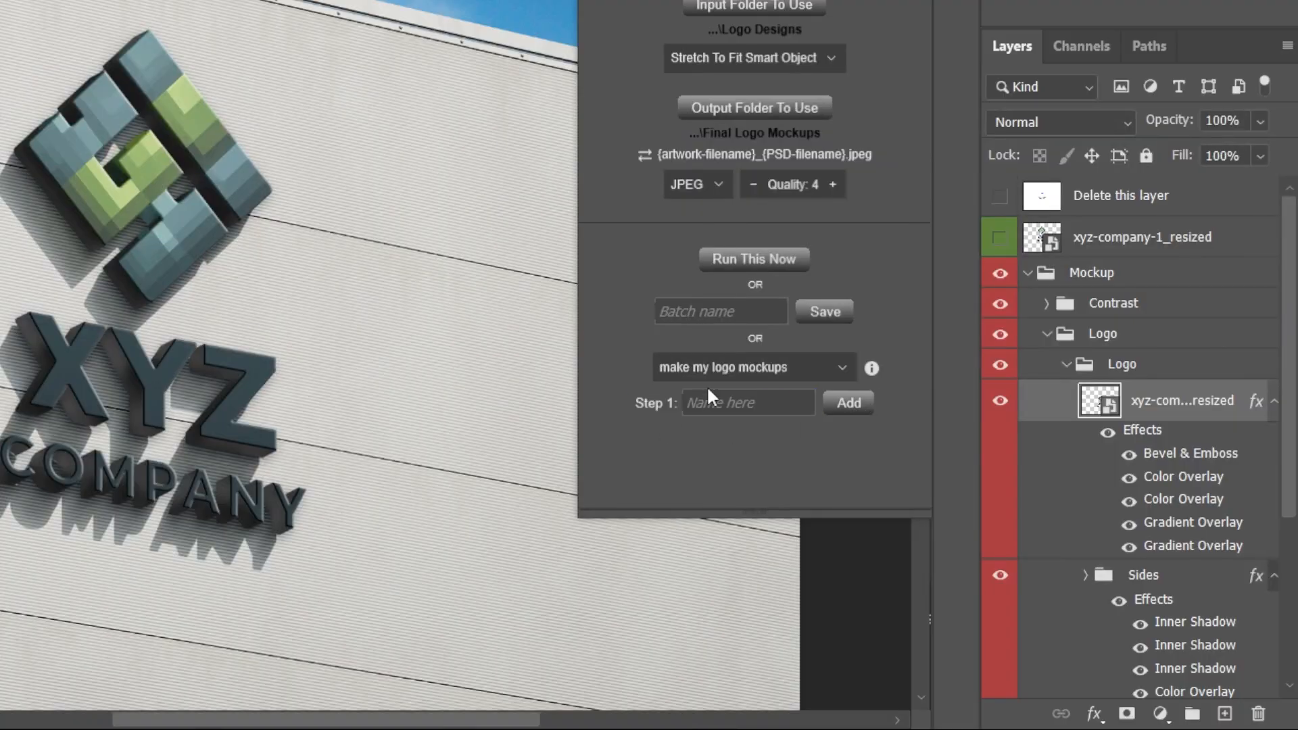
# Add the current setup to the workflow as step 1, named "building mockups".
pyautogui.write('biulding moc')
pyautogui.hotkey('ctrl', 'a')
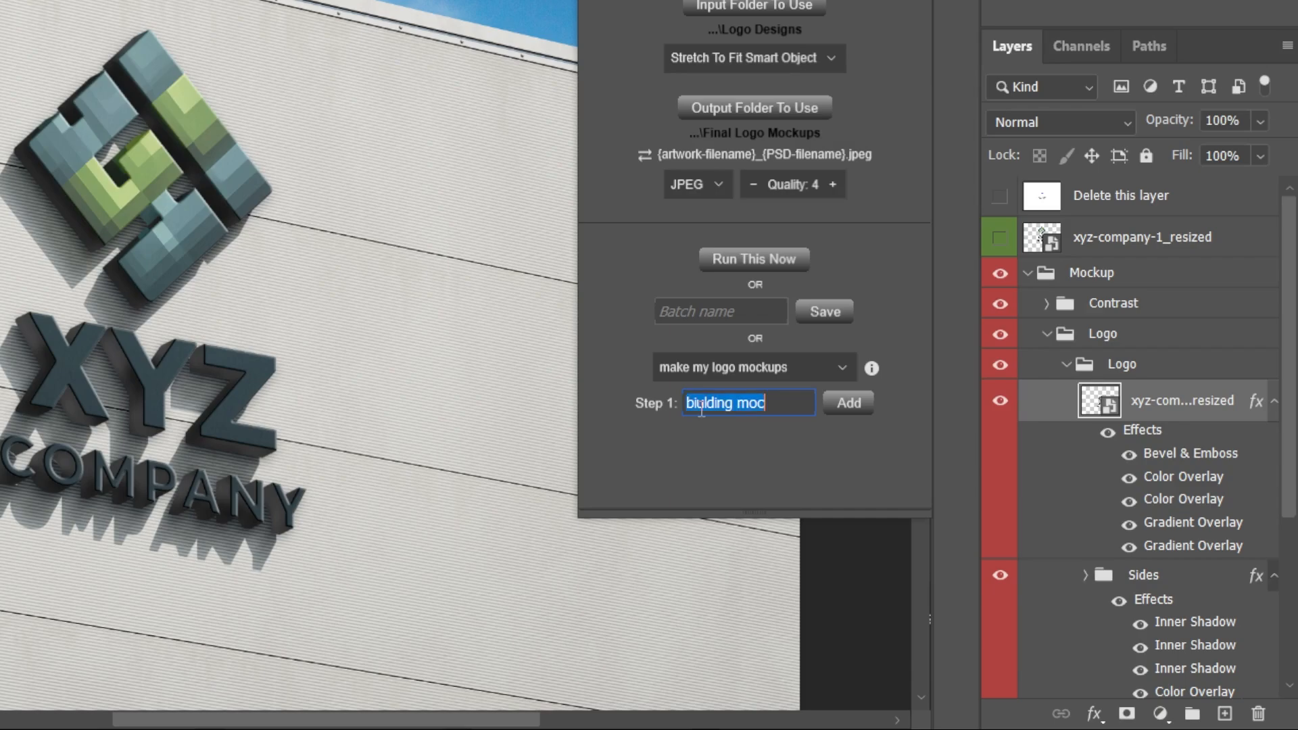
pyautogui.write('building mockups')
pyautogui.click(849, 403)
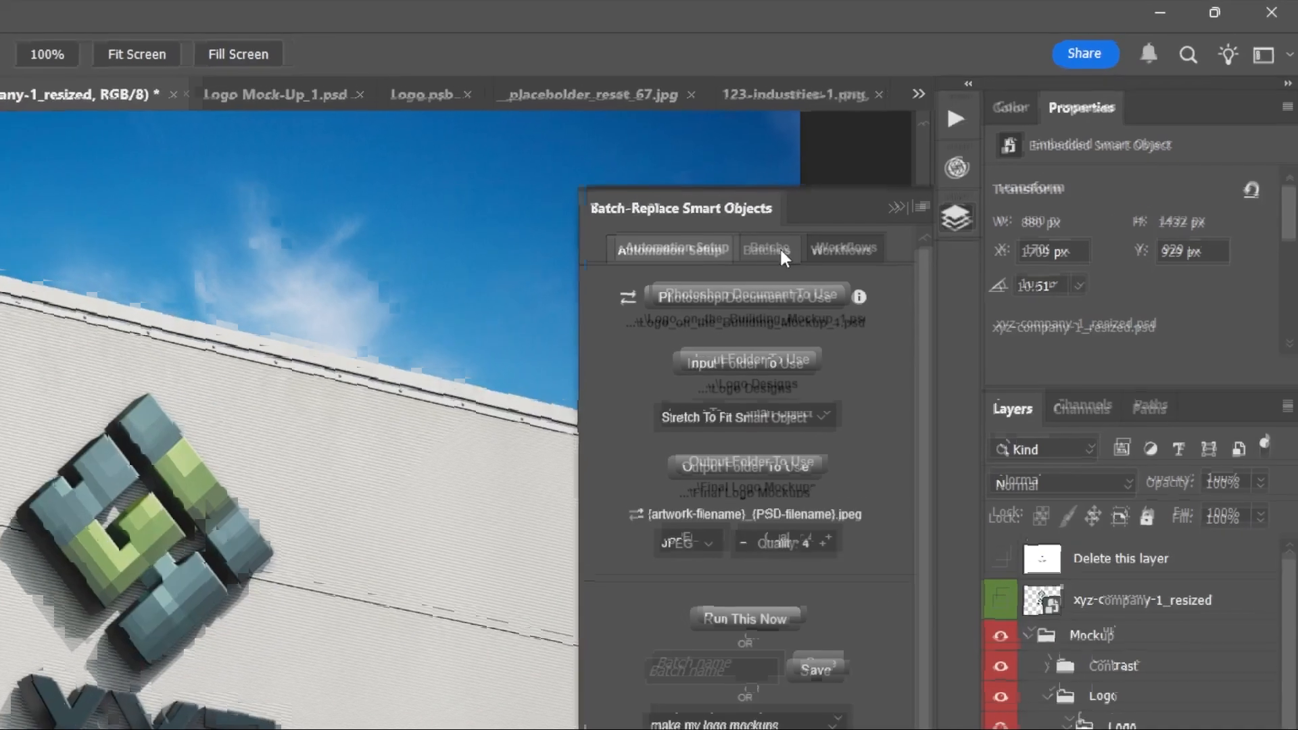
# Filter the saved batches by "logo" and by "building", clear the filter, and collapse all batch details.
pyautogui.click(949, 169)
pyautogui.click(746, 297)
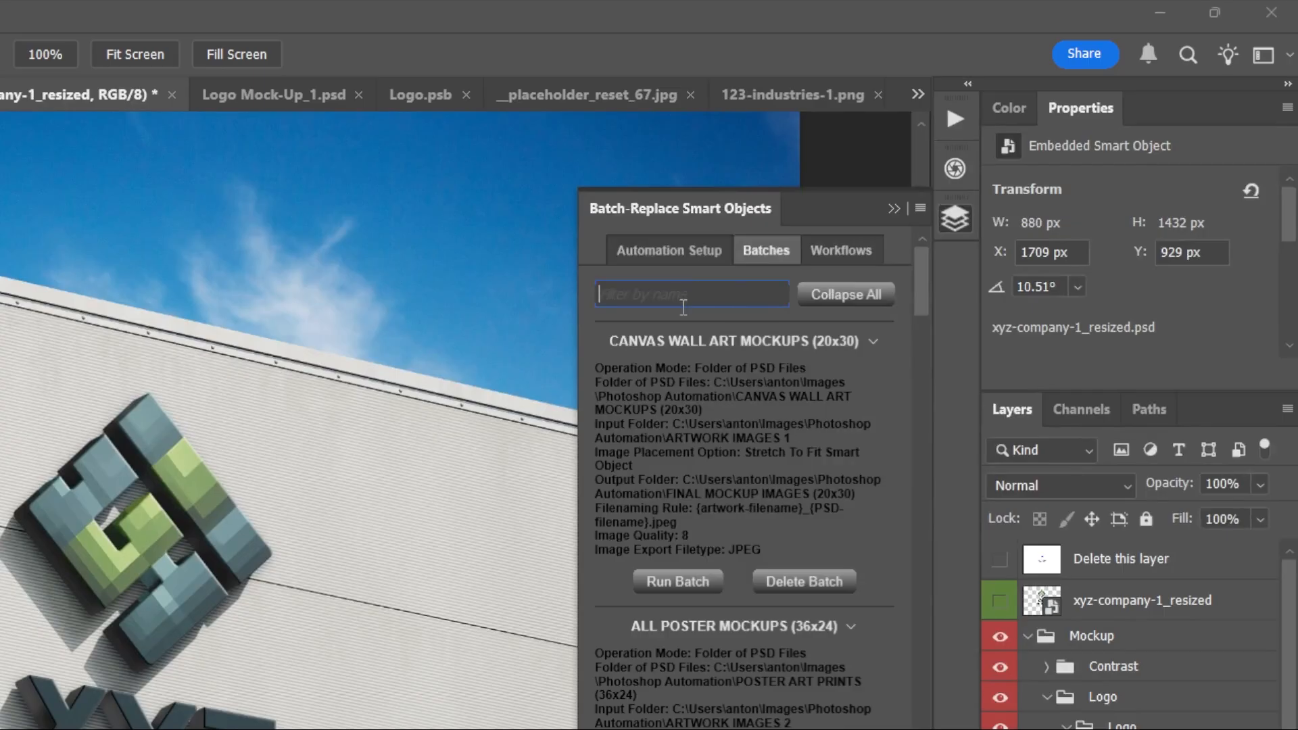
pyautogui.write('logo')
pyautogui.hotkey('ctrl', 'a')
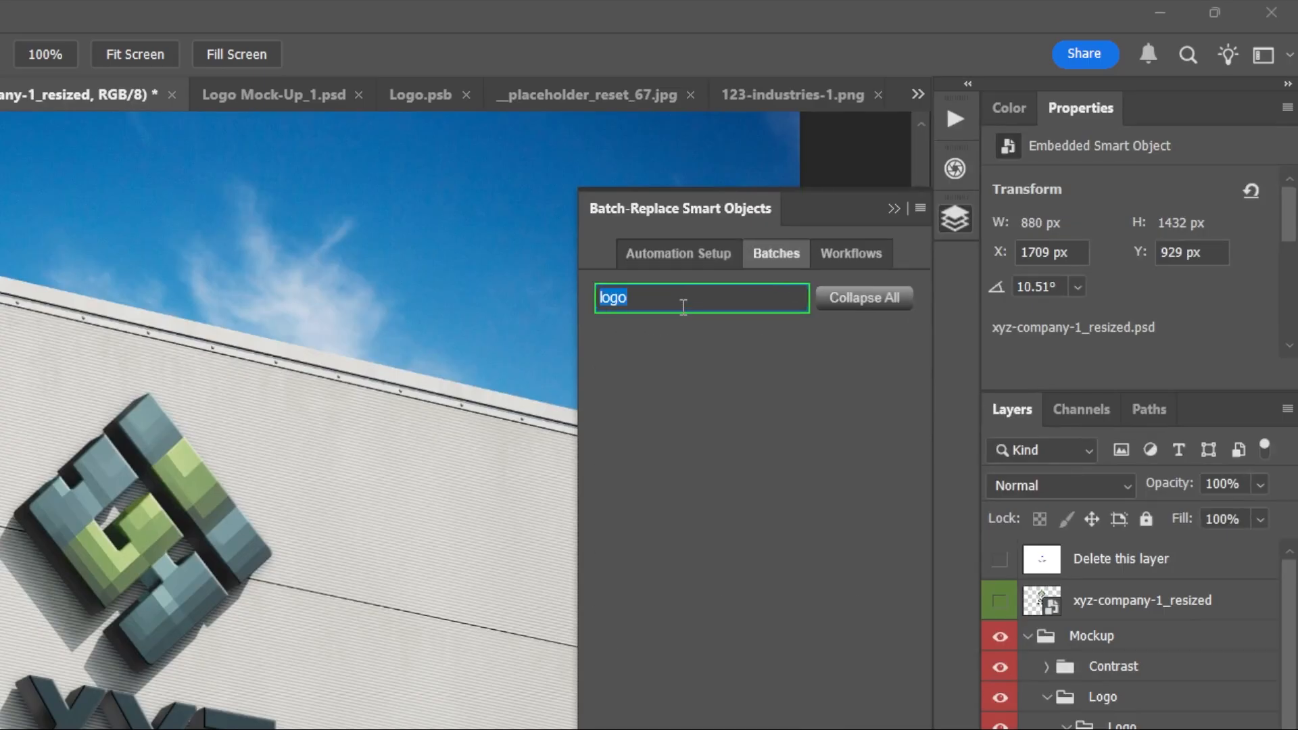
pyautogui.write('building')
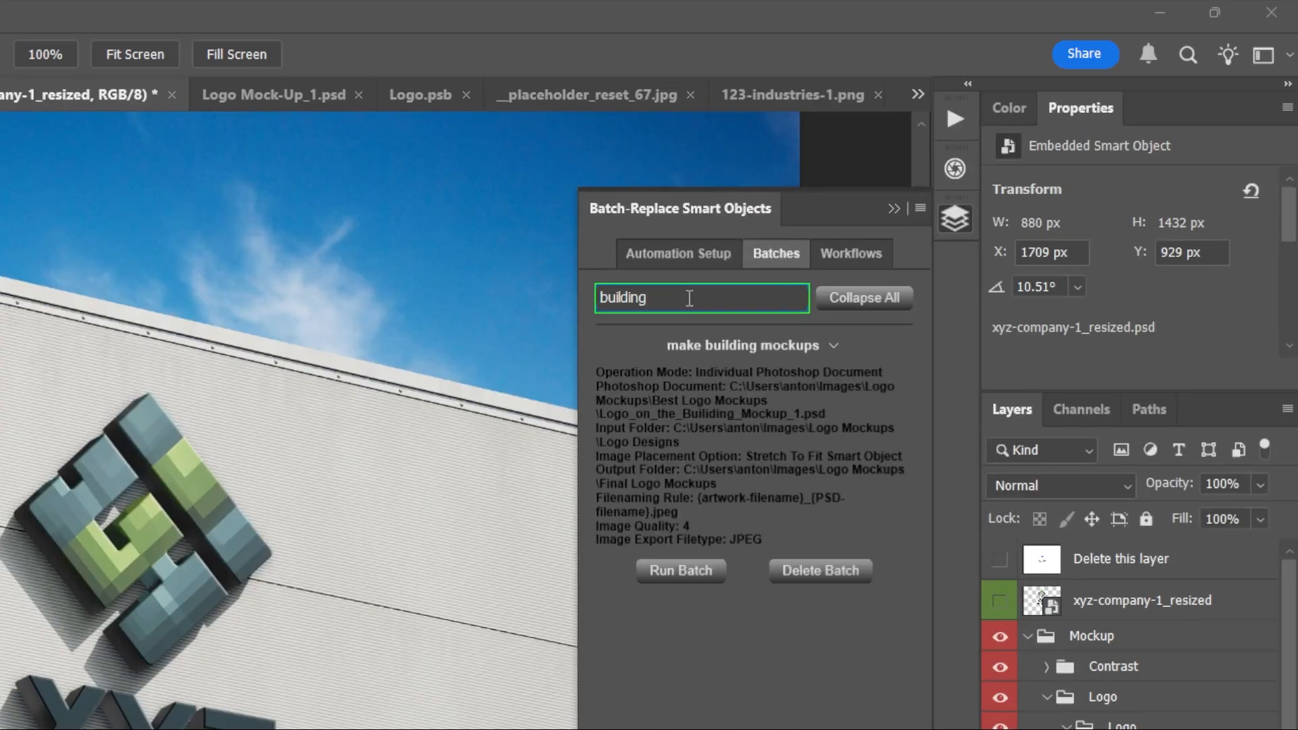
pyautogui.doubleClick(740, 304)
pyautogui.press('BackSpace')
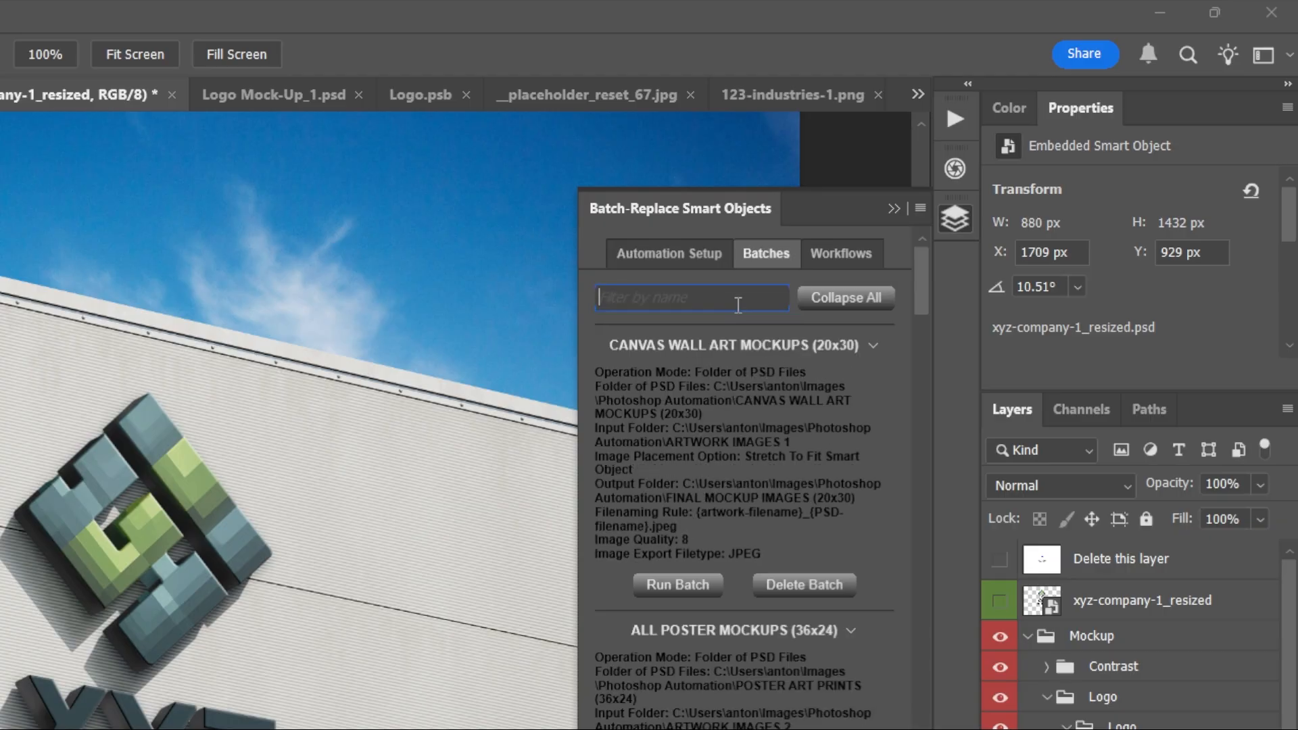
pyautogui.click(846, 297)
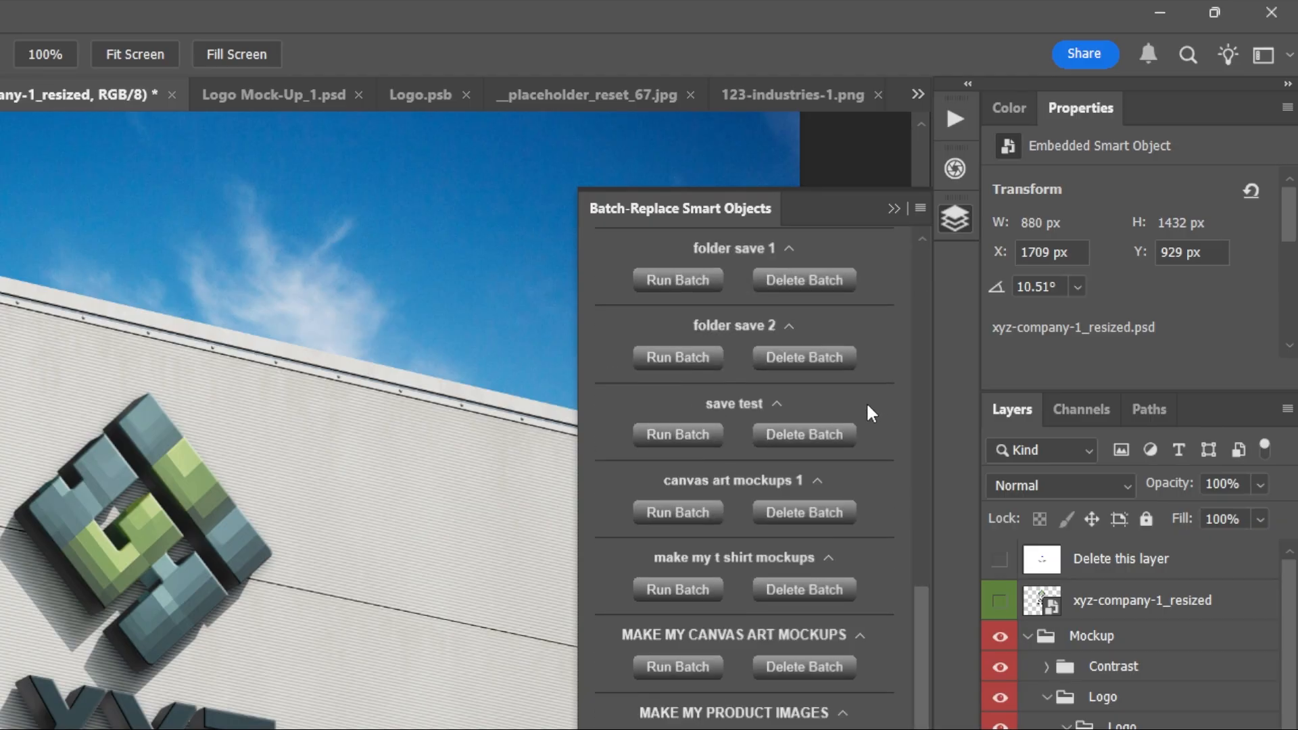
# Filter the saved workflows by the name "logo".
pyautogui.click(841, 254)
pyautogui.click(656, 297)
pyautogui.write('byuil')
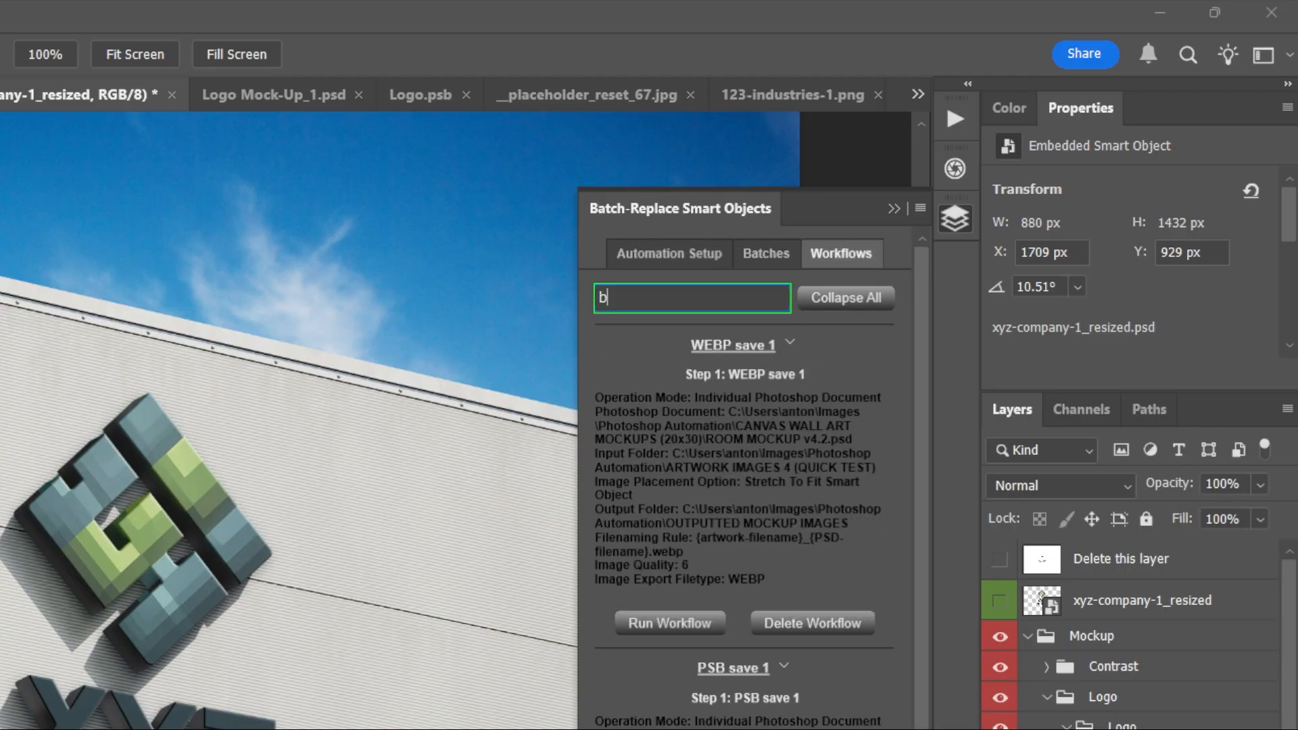
pyautogui.doubleClick(657, 297)
pyautogui.write('logo')
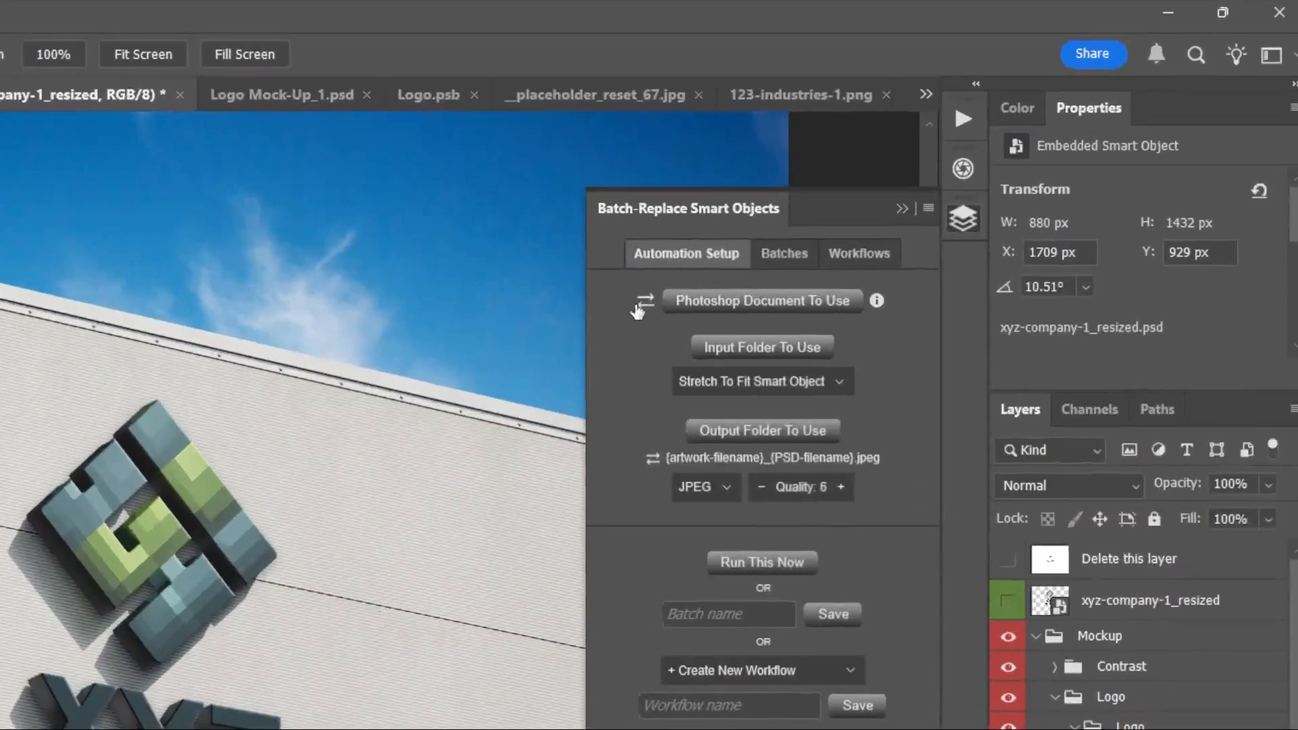
# Set the automation to use a folder of PSD files, and bring up Business Card Mockup PSD_02.psd with the plugin panel collapsed.
pyautogui.click(638, 308)
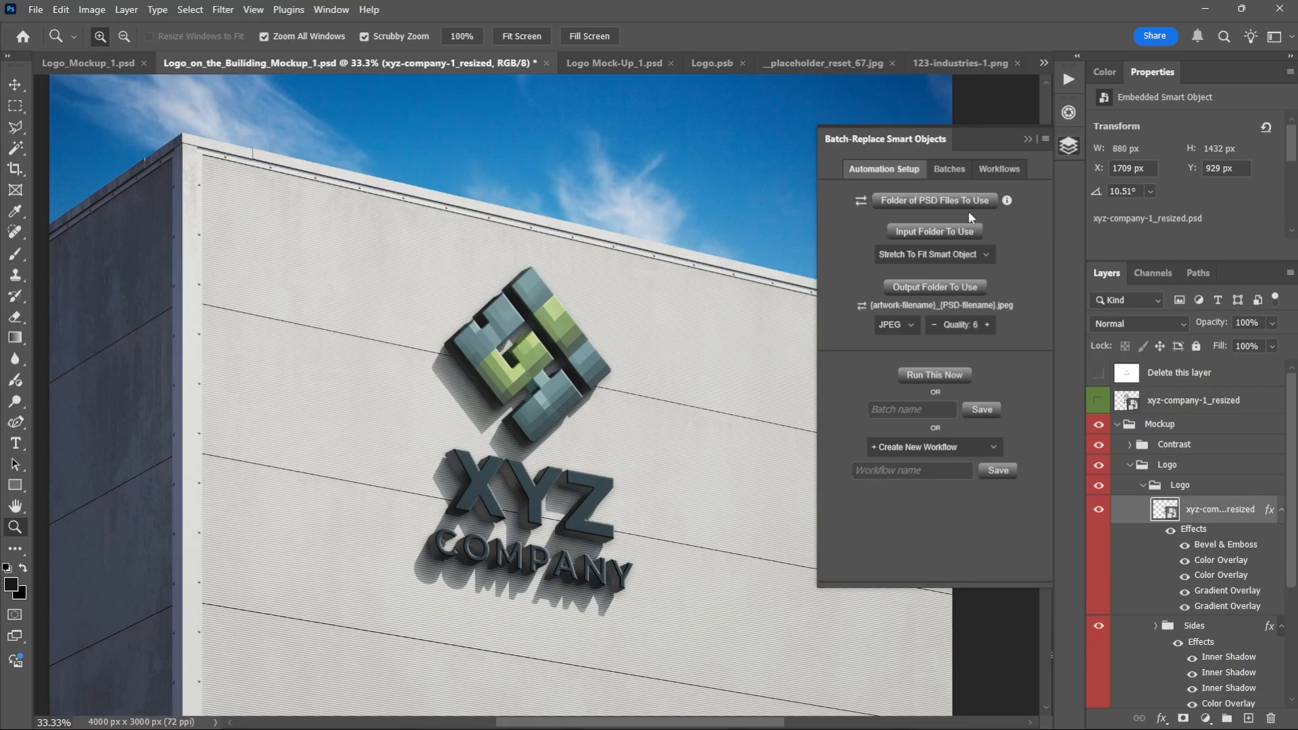
pyautogui.click(1044, 63)
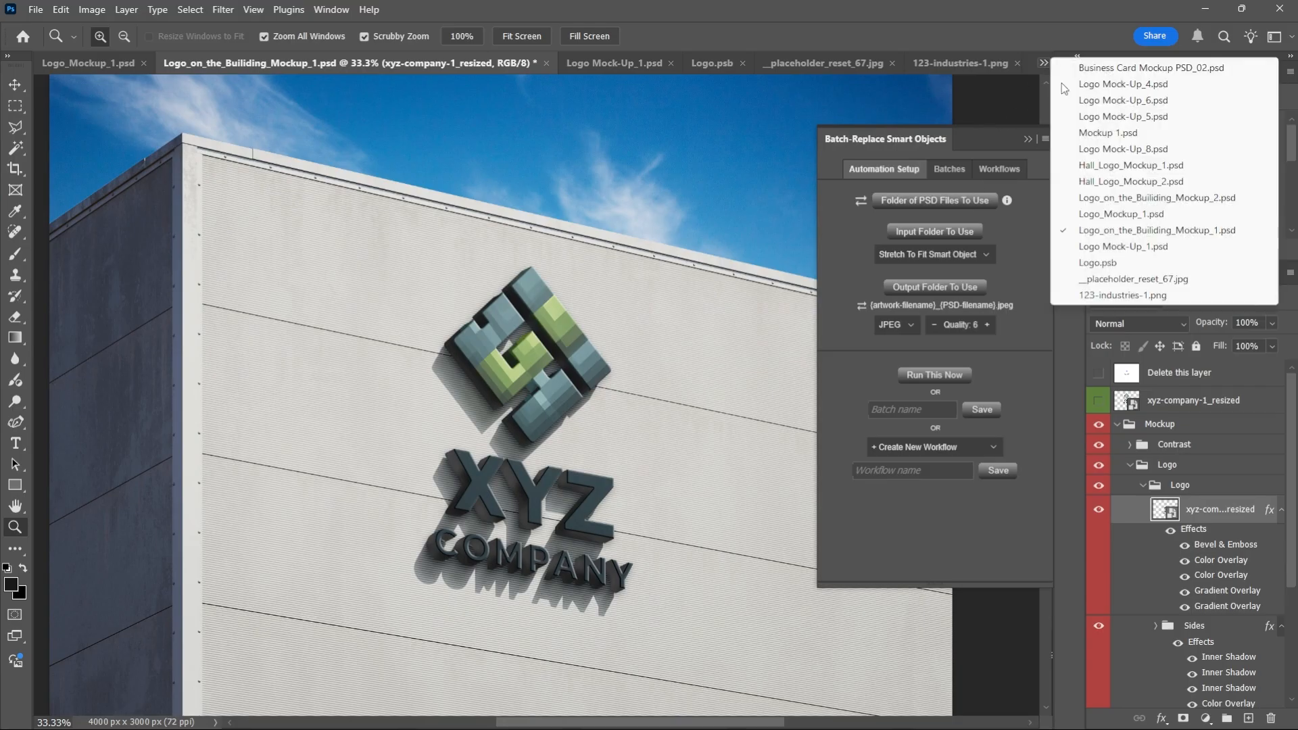
pyautogui.click(1124, 68)
pyautogui.click(1027, 139)
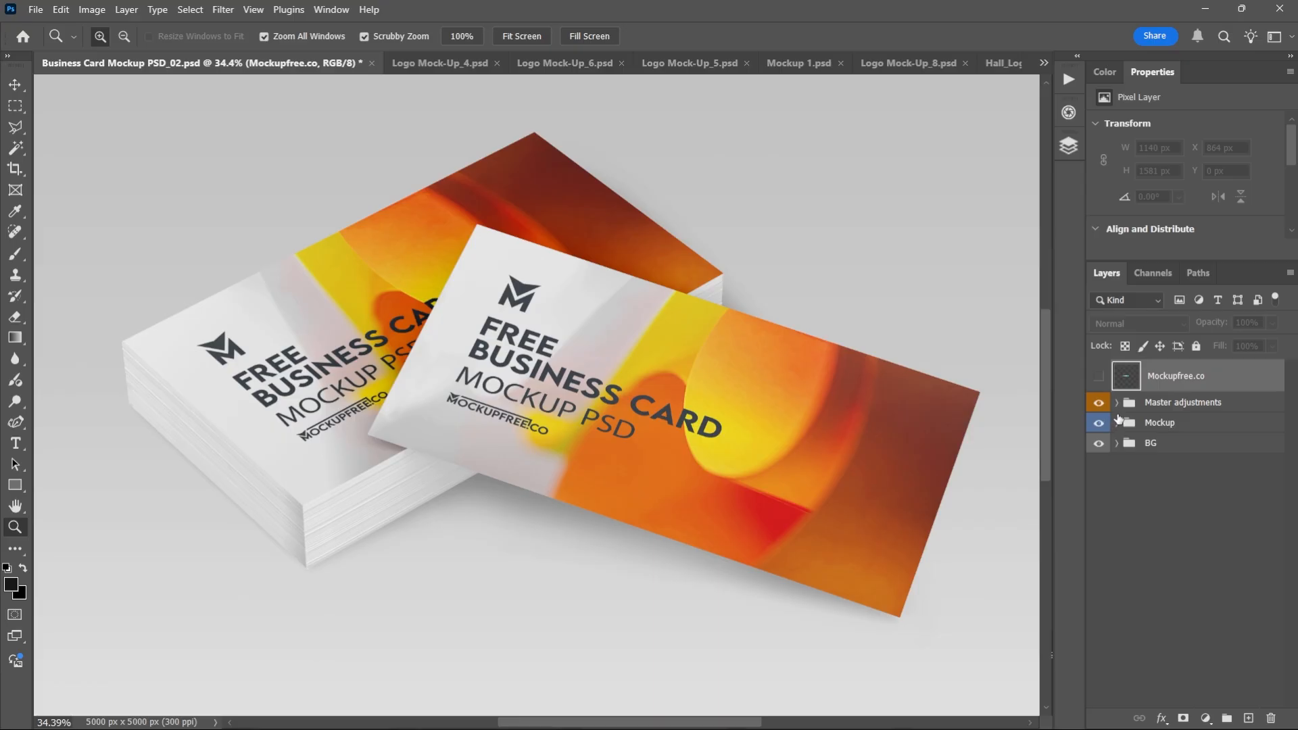
pyautogui.click(1068, 147)
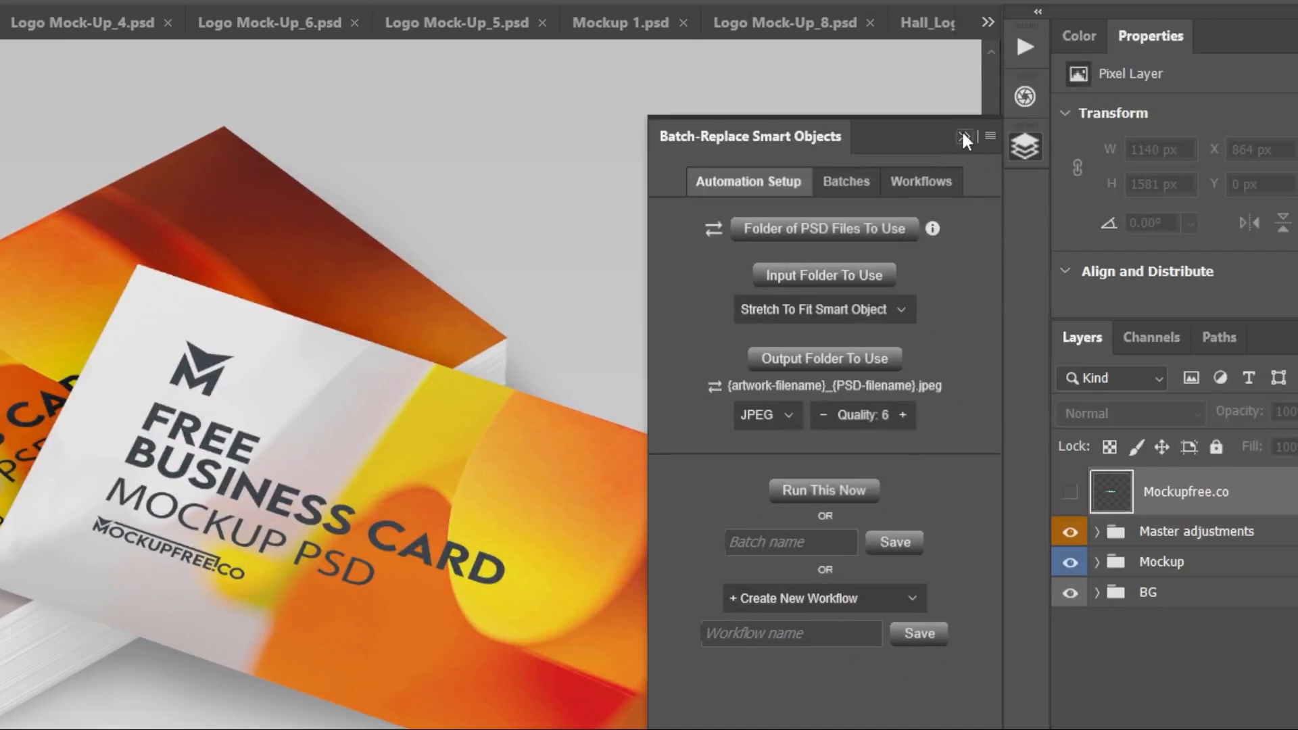
pyautogui.click(963, 137)
# Expand the Mockup group, load the outline of the rear card's smart object as a selection, and deselect it.
pyautogui.click(1097, 561)
pyautogui.scroll(-3, 1109, 669)
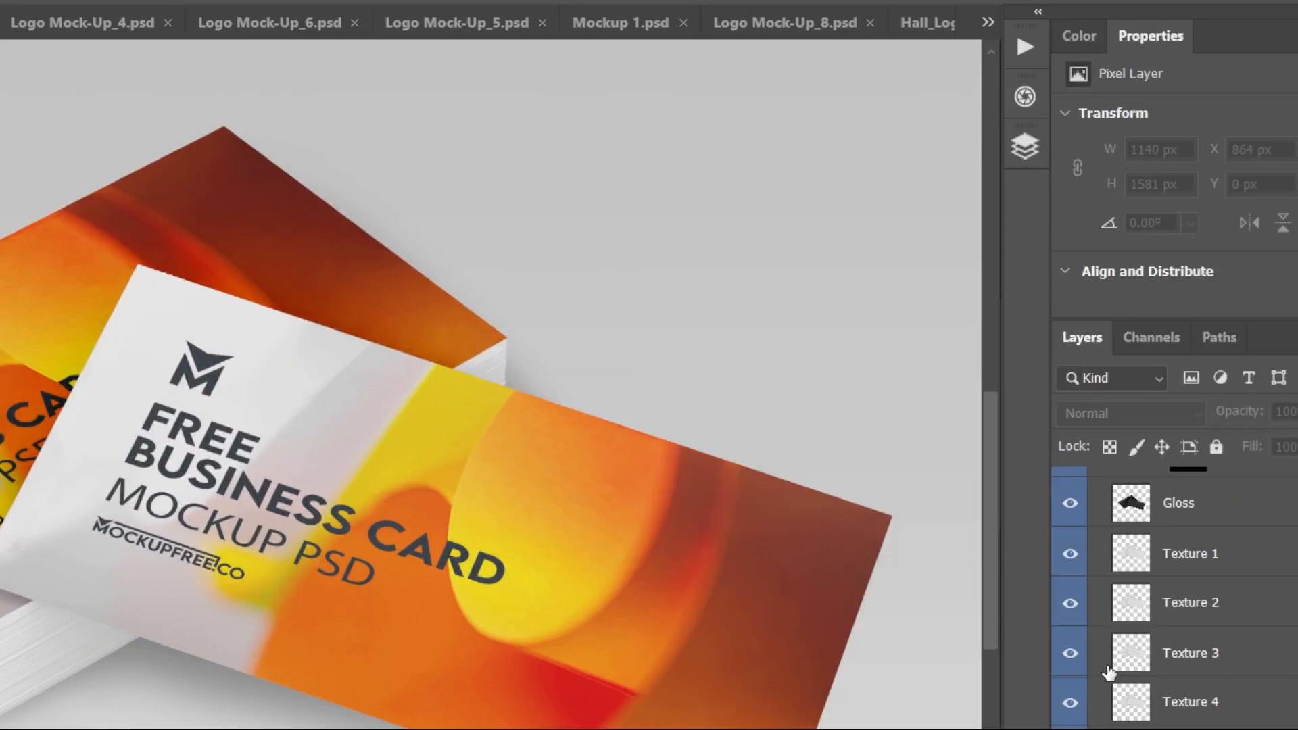
pyautogui.scroll(-3, 1109, 672)
pyautogui.keyDown('ctrl'); pyautogui.click(1063, 449); pyautogui.keyUp('ctrl')
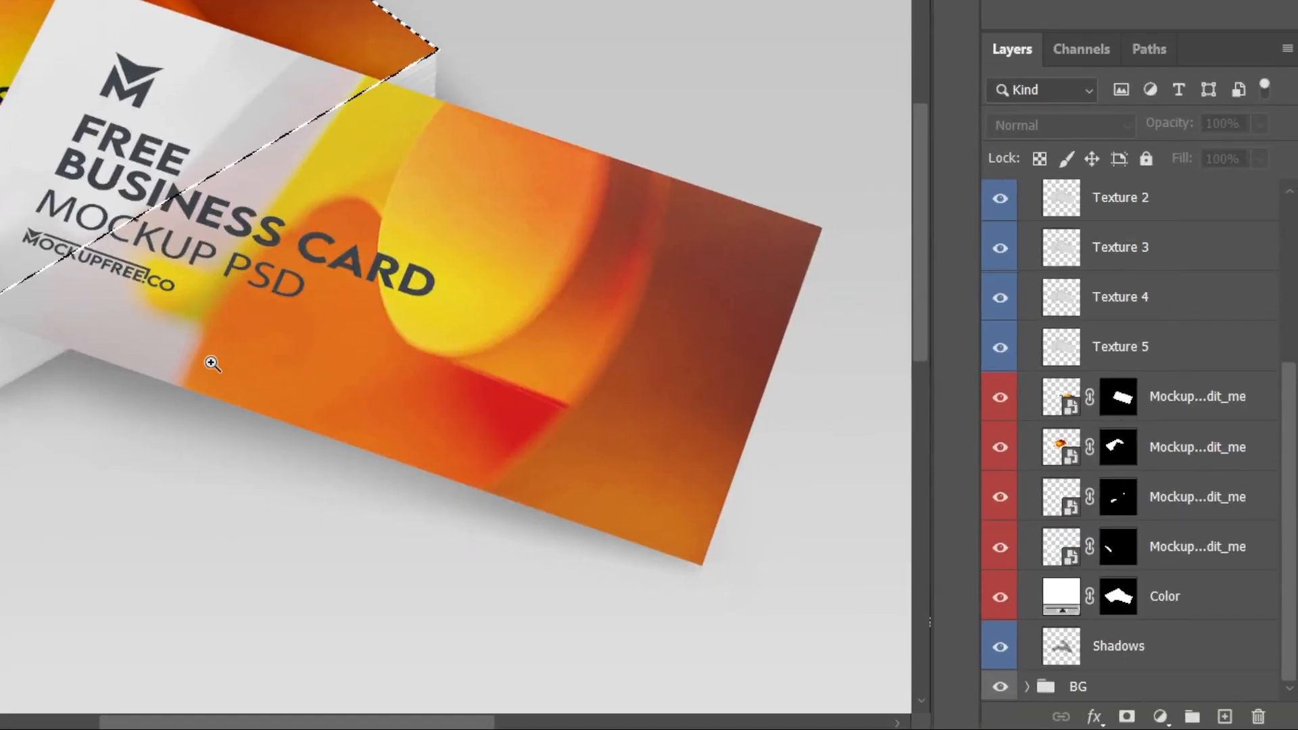
pyautogui.hotkey('ctrl', 'd')
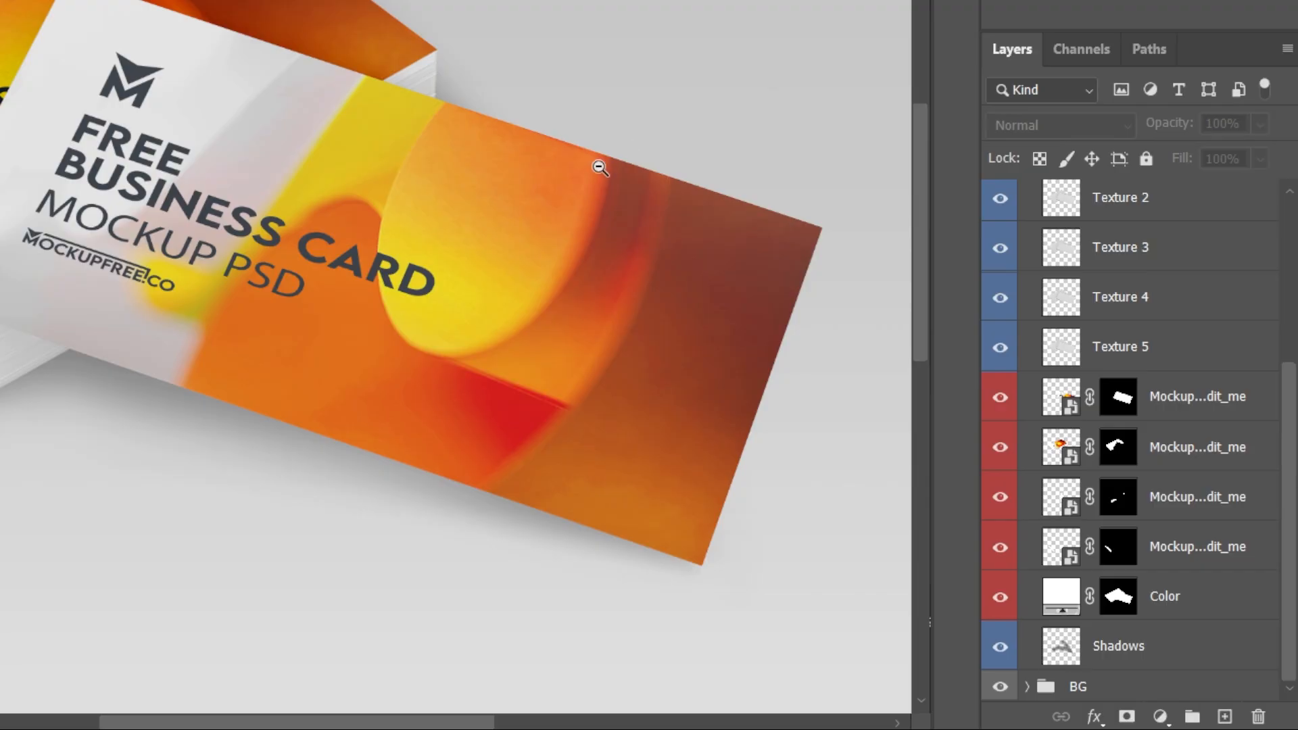
# Switch to File Explorer, open the Logo Designs folder with larger thumbnails, and view 123-industries-1.png in the image viewer.
pyautogui.hotkey('alt', 'Tab')
pyautogui.keyDown('ctrl'); pyautogui.click(225, 139); pyautogui.keyUp('ctrl')
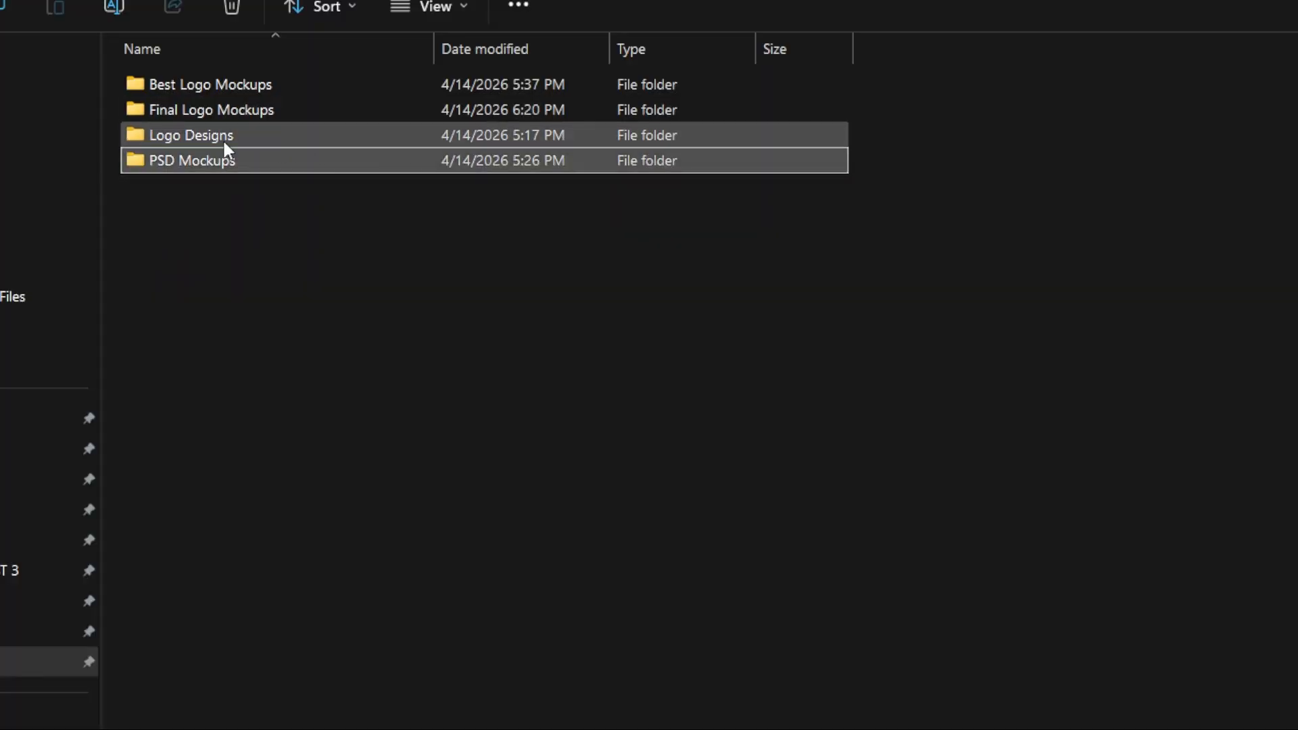
pyautogui.doubleClick(224, 142)
pyautogui.scroll(2, 246, 169)
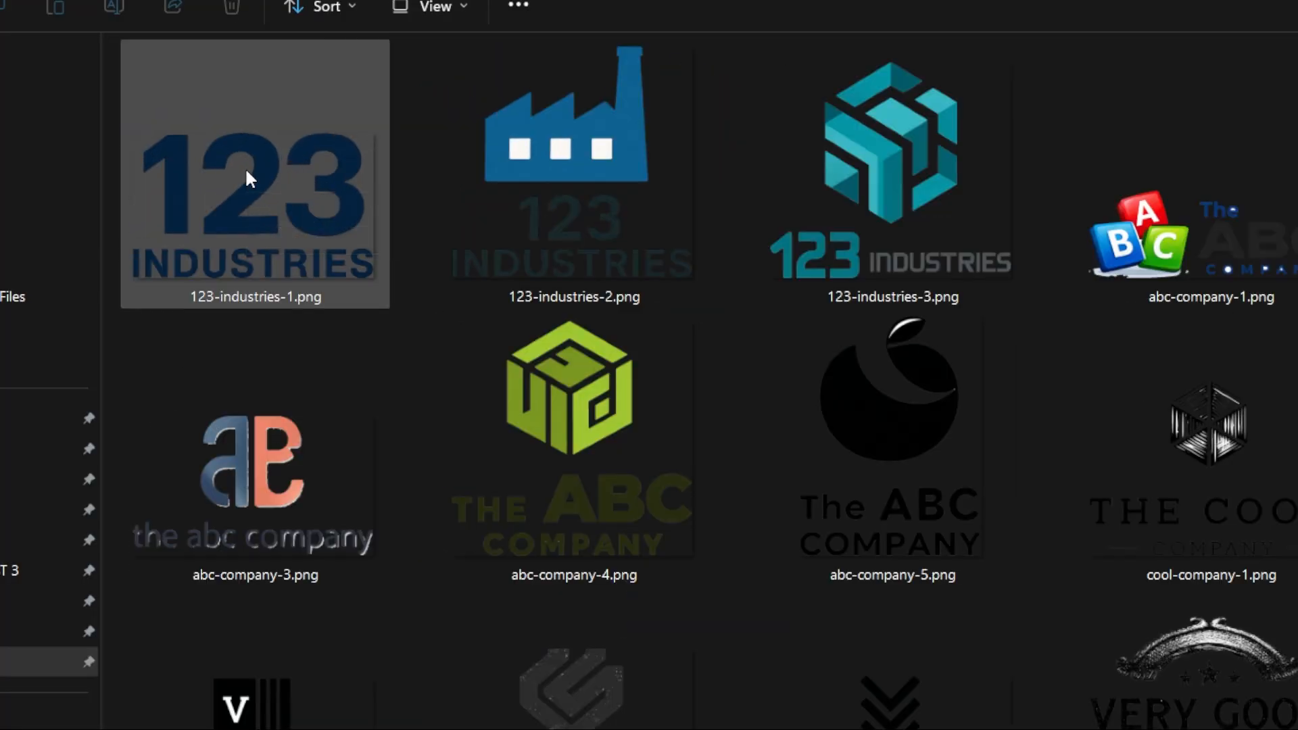
pyautogui.doubleClick(292, 219)
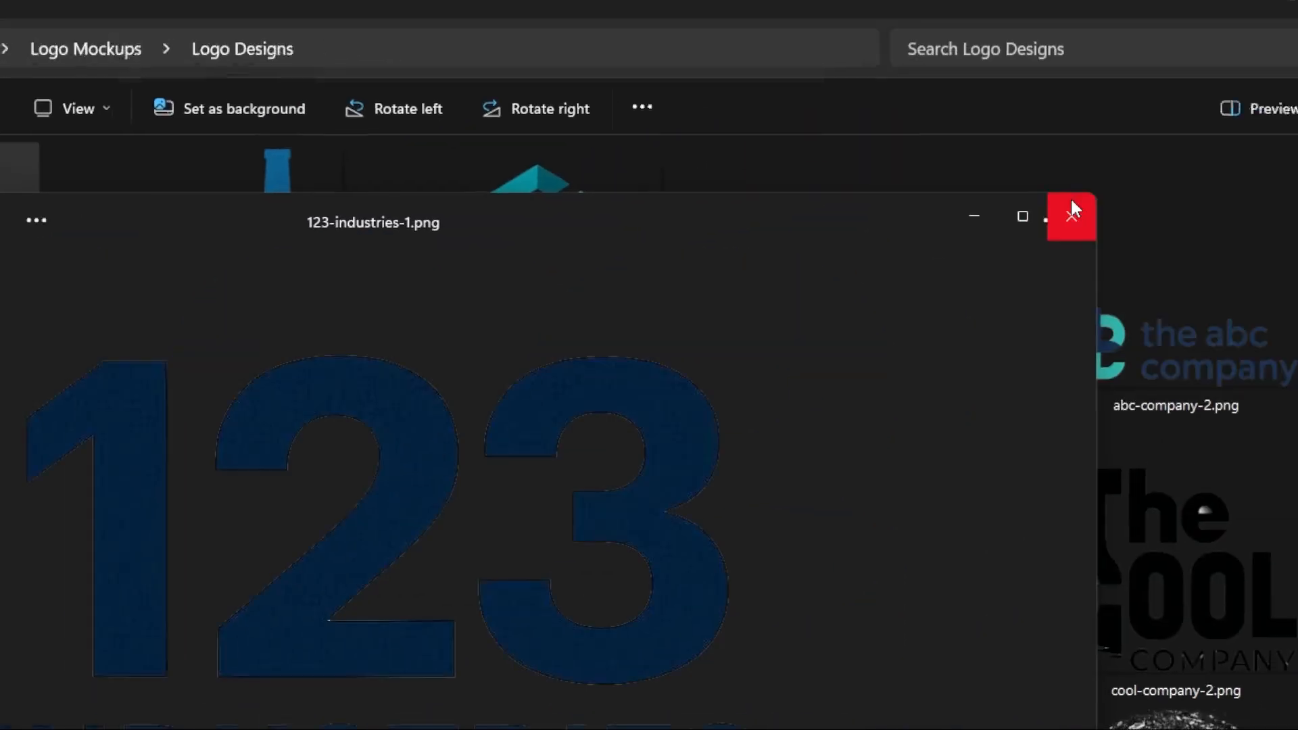
# Return to Photoshop to examine the outlines of the two business card smart objects, and switch back to the Logo Designs folder.
pyautogui.hotkey('alt', 'Tab')
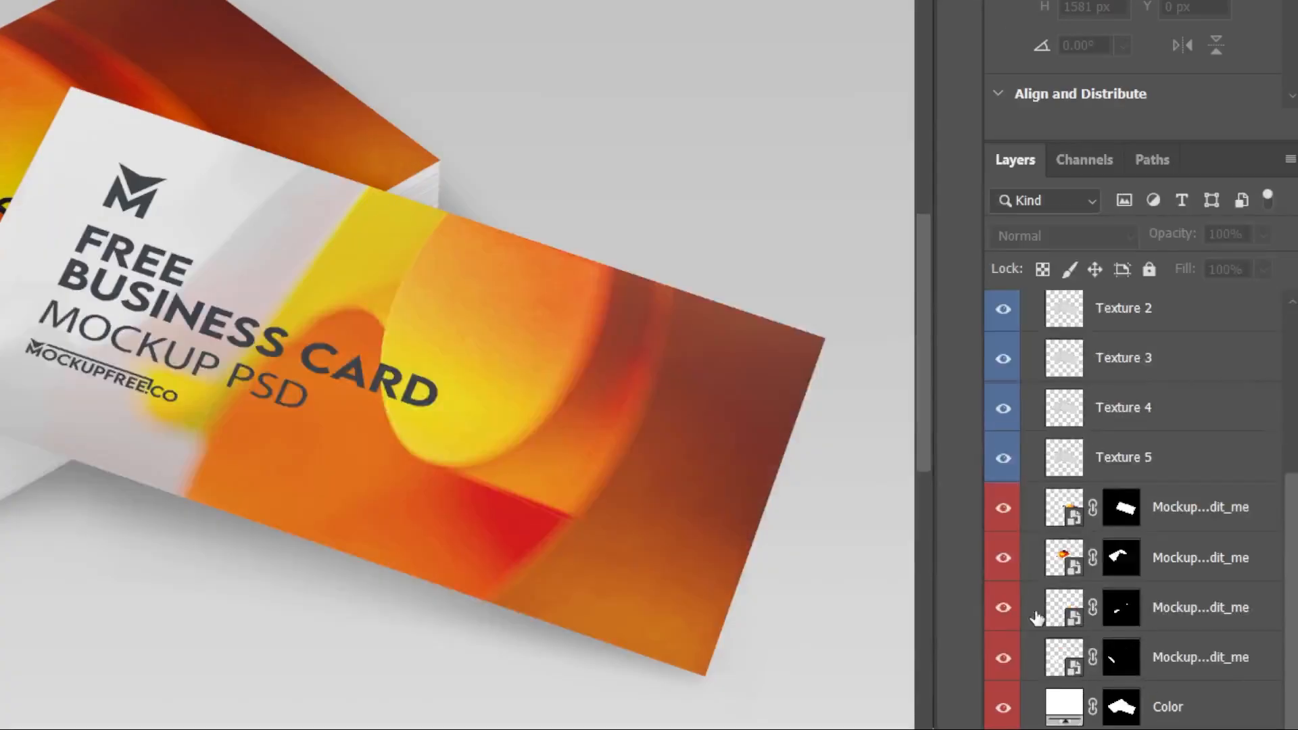
pyautogui.click(1055, 570)
pyautogui.keyDown('ctrl'); pyautogui.click(1061, 507); pyautogui.keyUp('ctrl')
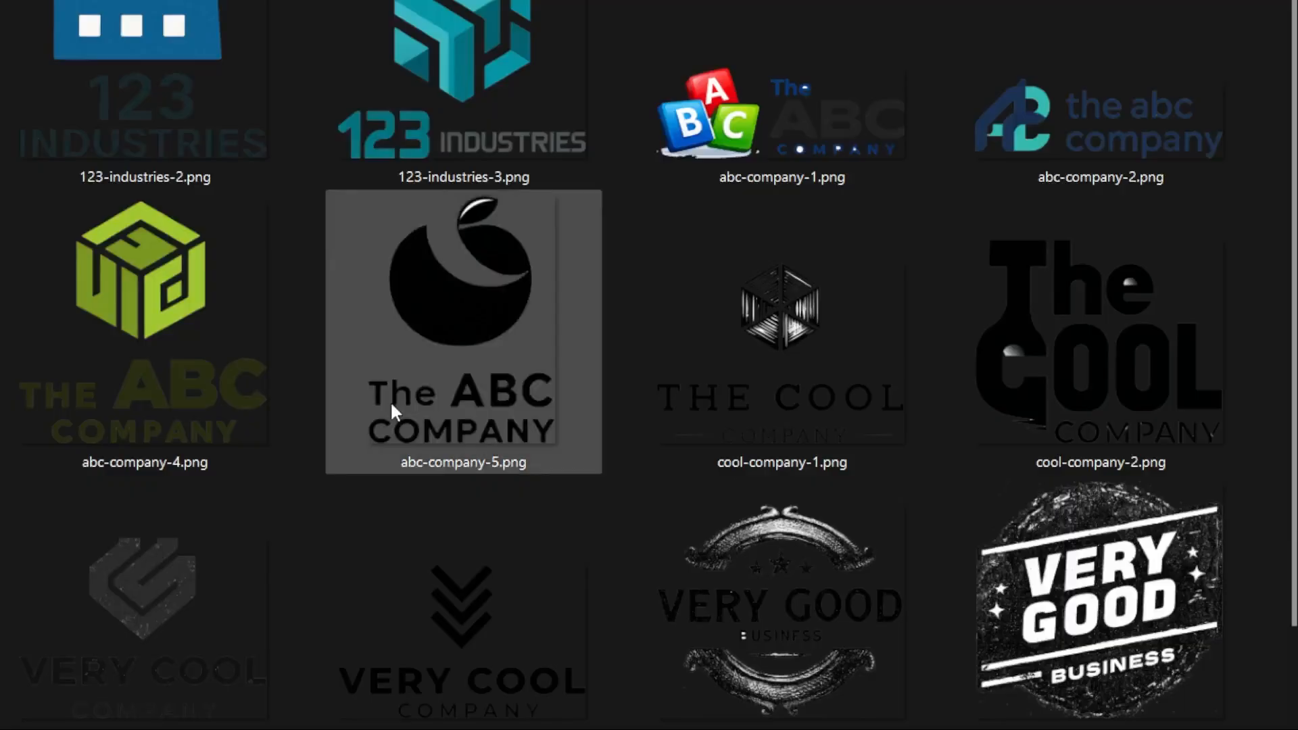
pyautogui.hotkey('alt', 'Tab')
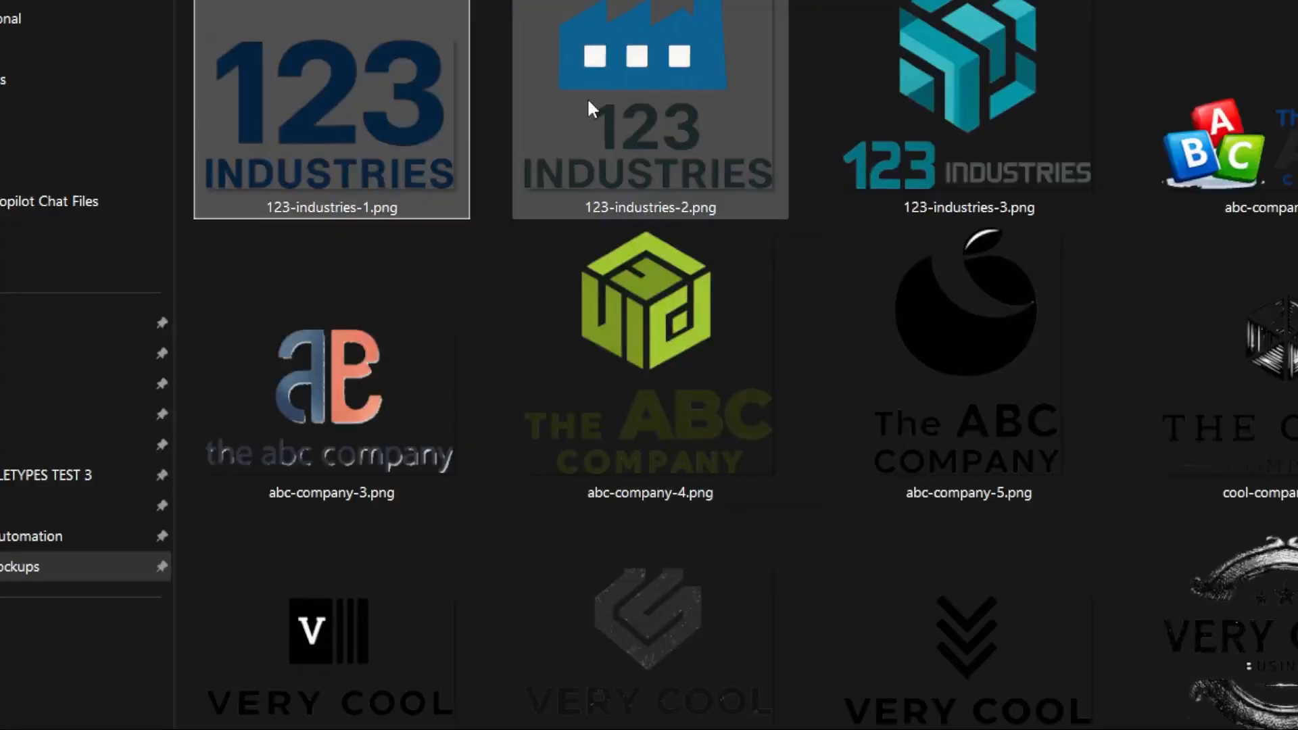
# Return to Photoshop, fit the business card mockup on screen, and clear the selection around the front card.
pyautogui.click(587, 98)
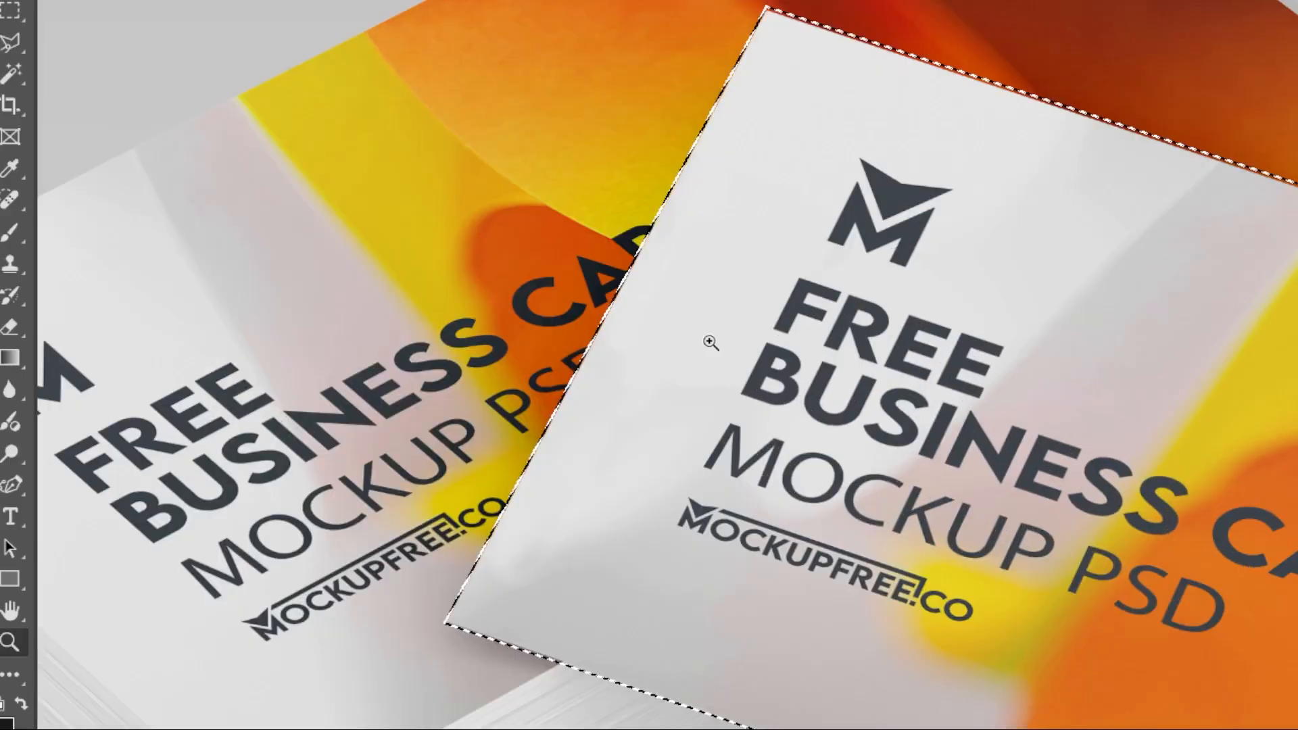
pyautogui.rightClick(712, 294)
pyautogui.click(733, 327)
pyautogui.rightClick(754, 287)
pyautogui.click(784, 296)
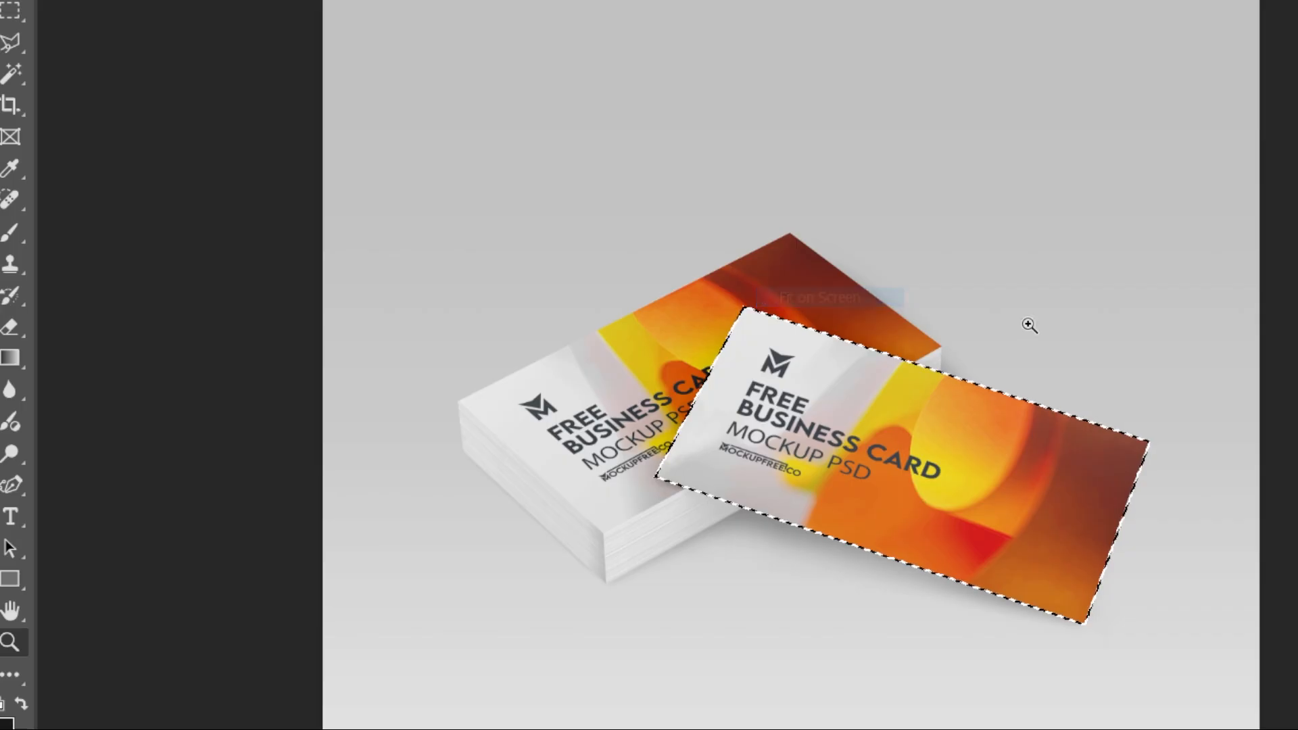
pyautogui.hotkey('alt', 'Tab')
pyautogui.press('Escape')
pyautogui.hotkey('ctrl', 'd')
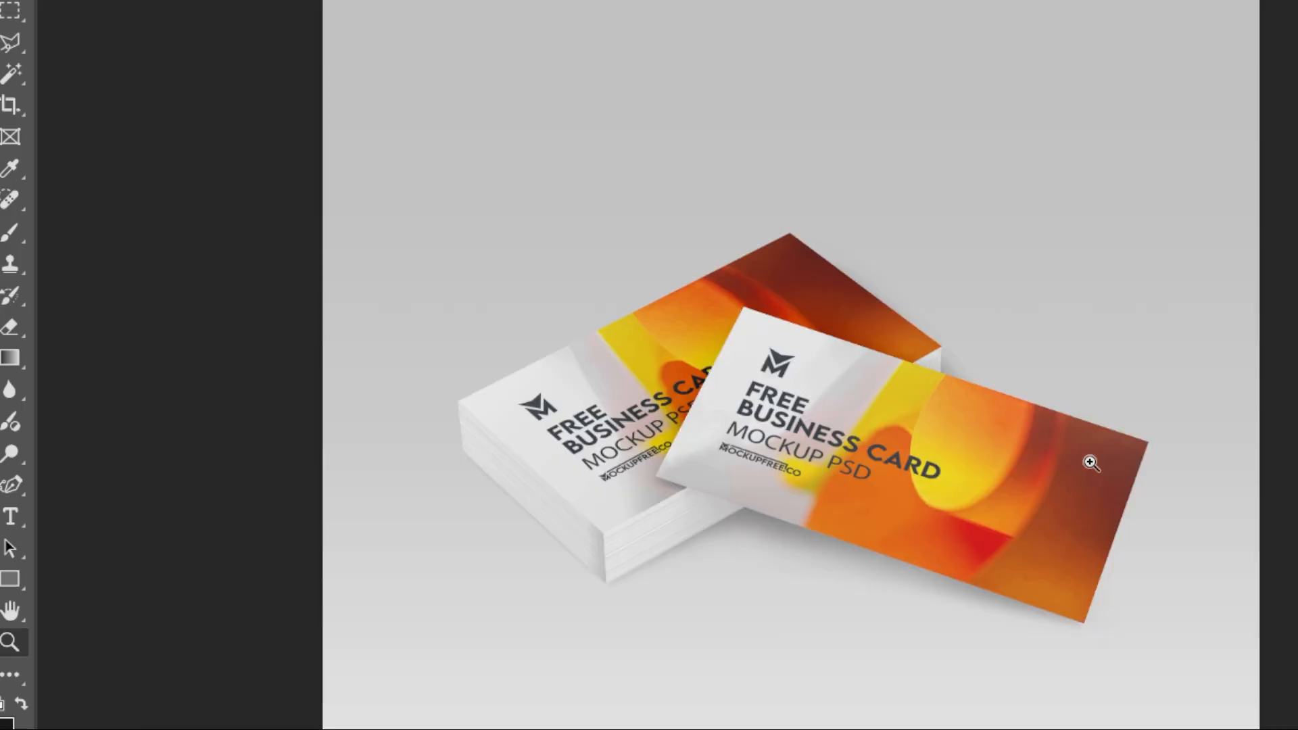
# Compare 123-industries-3.png in the Logo Designs folder with the front and rear card smart object layers in Photoshop.
pyautogui.hotkey('alt', 'Tab')
pyautogui.click(1101, 231)
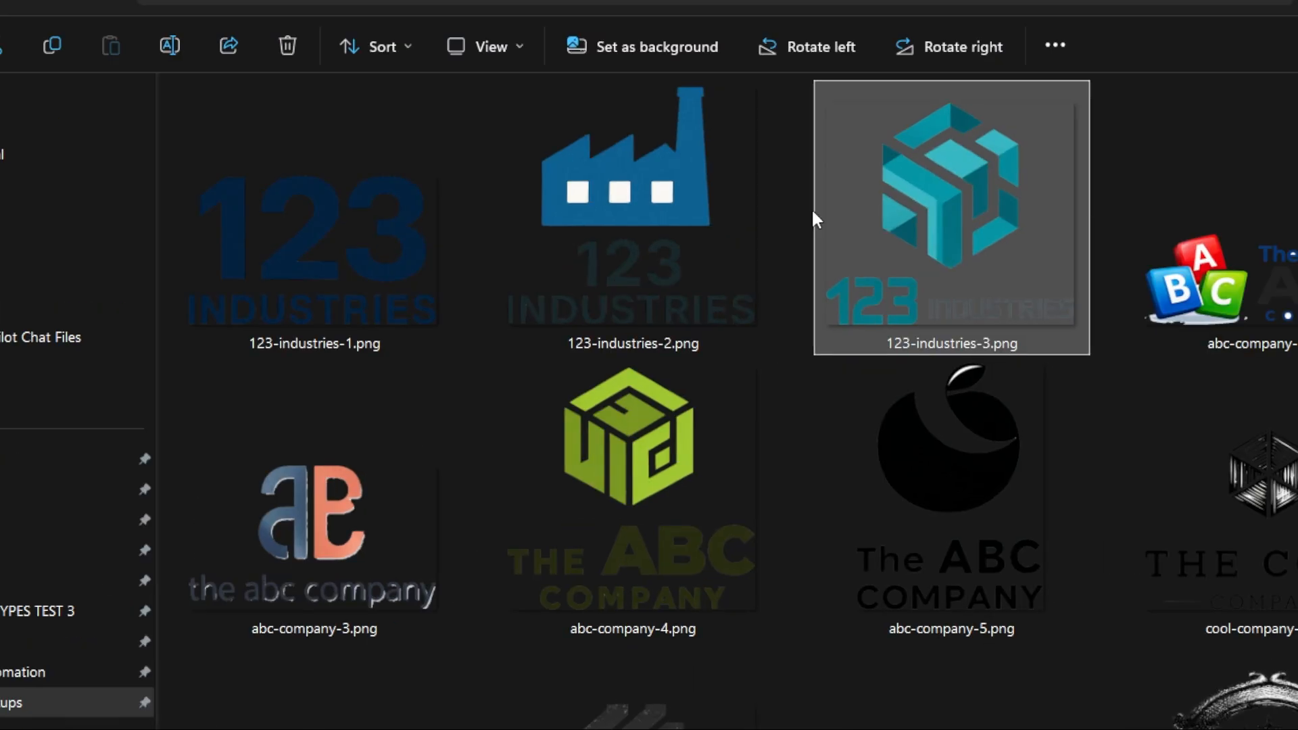
pyautogui.hotkey('alt', 'Tab')
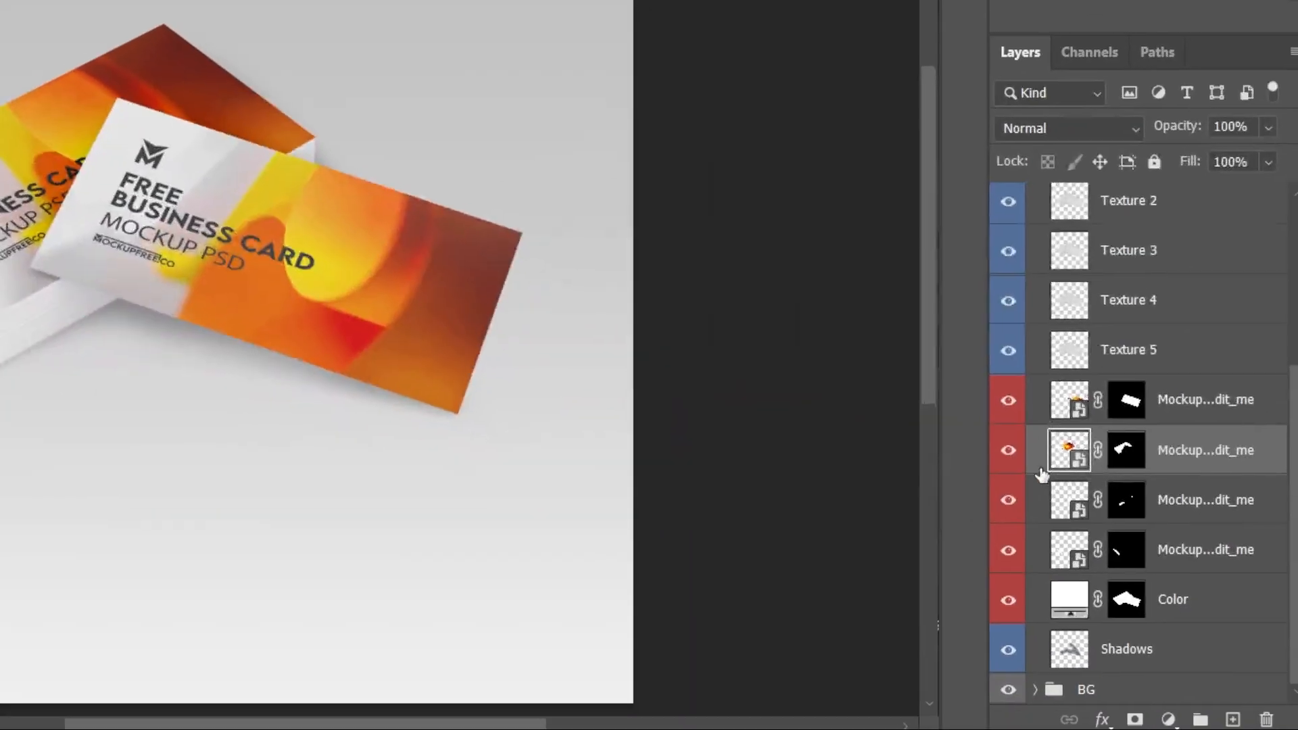
pyautogui.click(1062, 411)
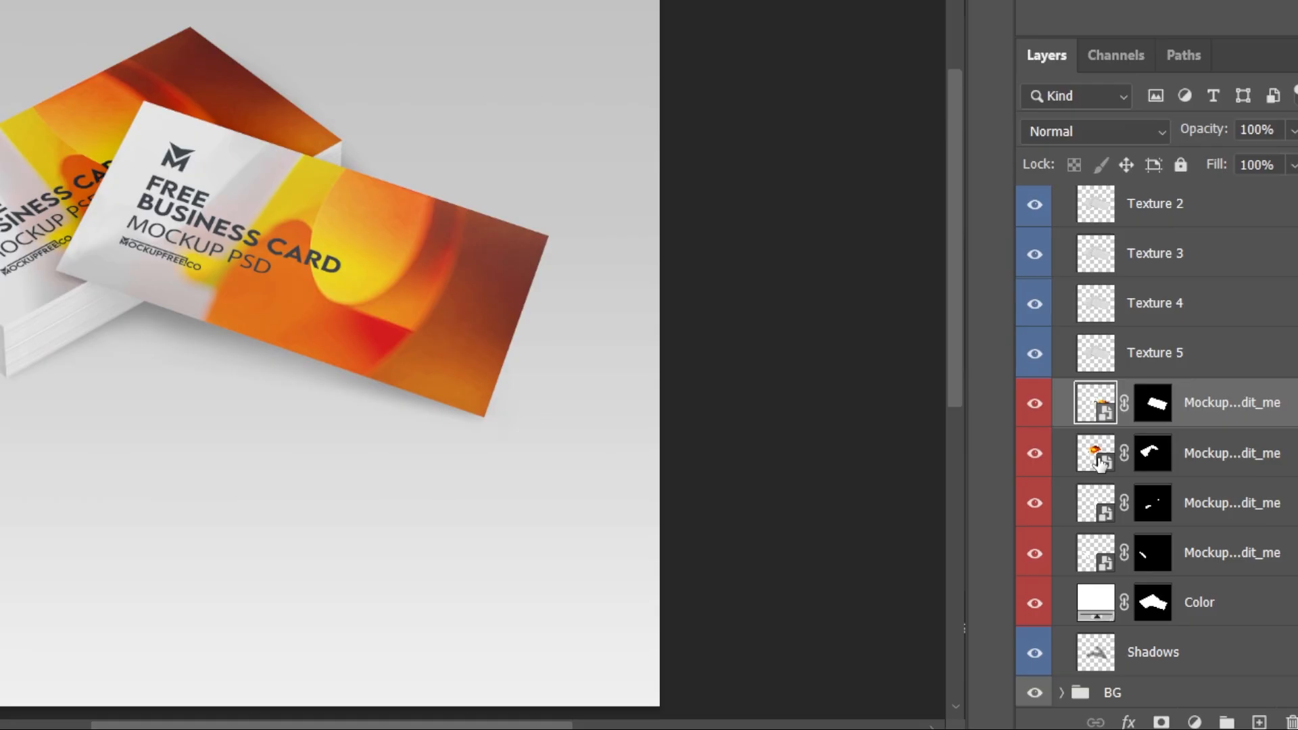
pyautogui.click(1297, 524)
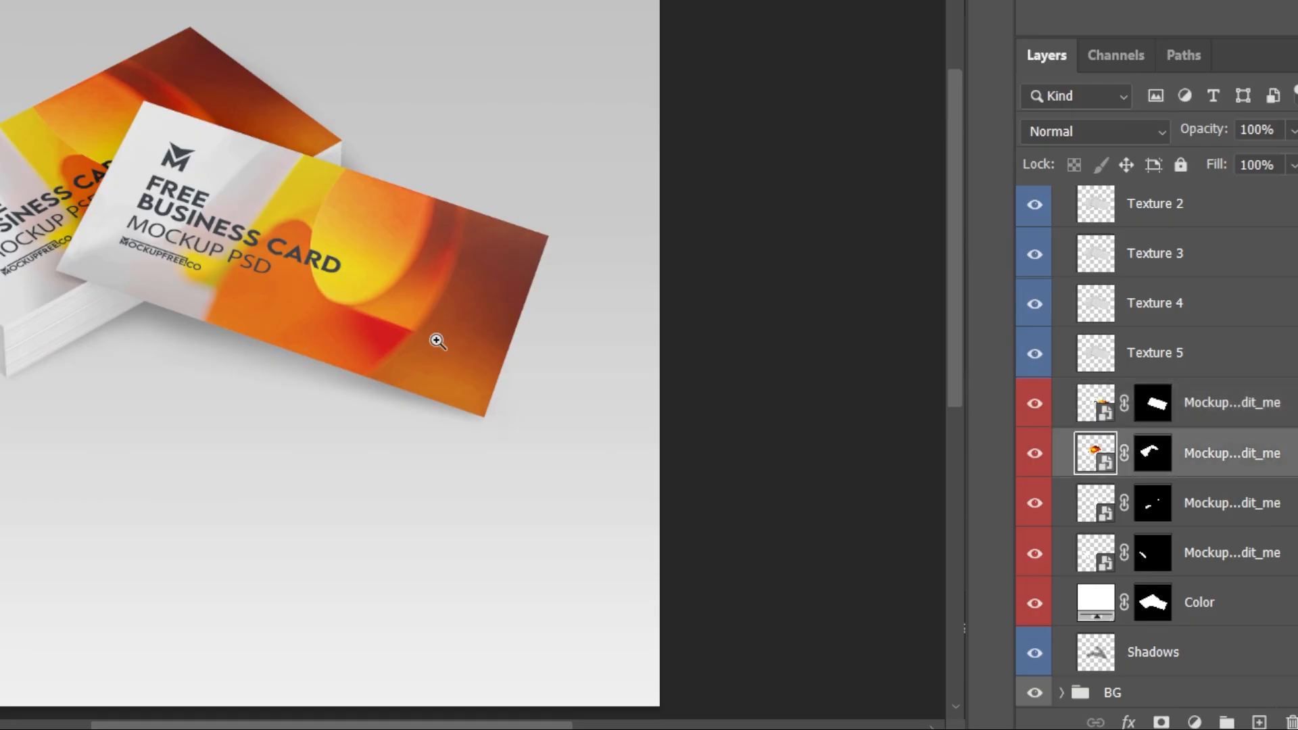
pyautogui.hotkey('alt', 'Tab')
pyautogui.click(600, 58)
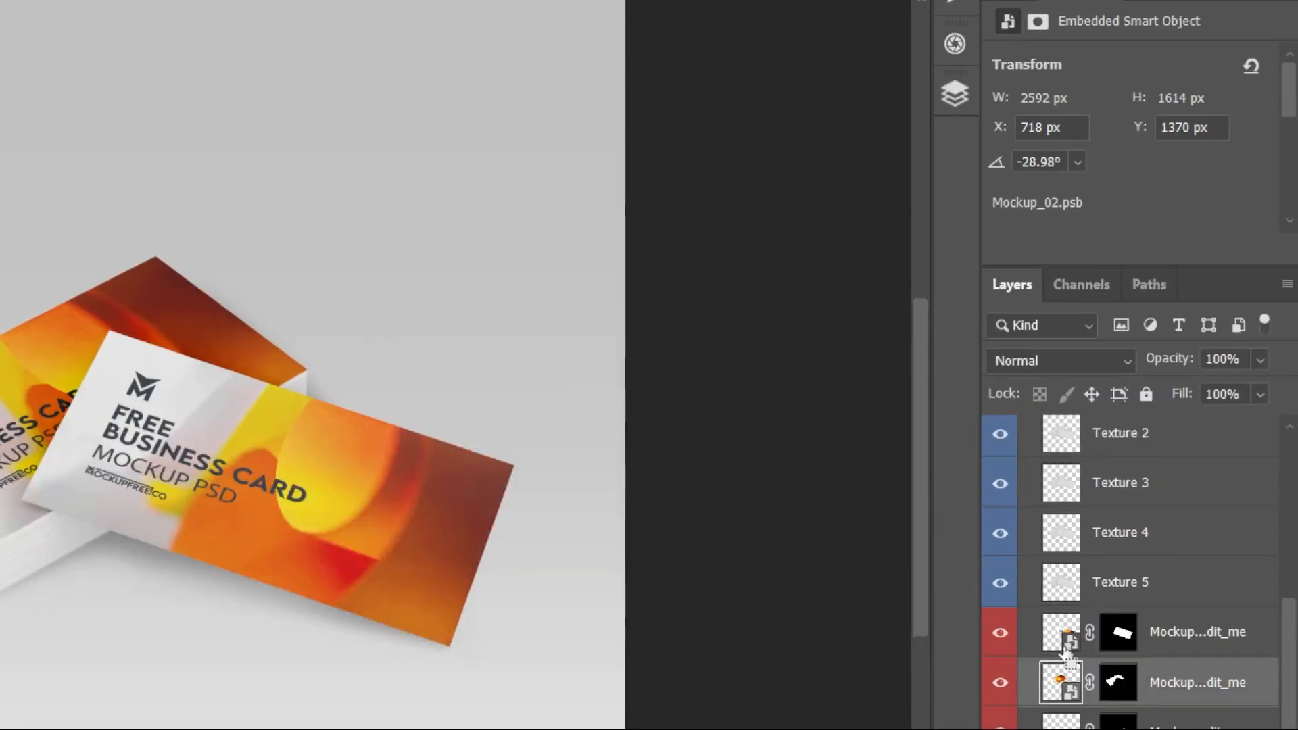
# Expand the Batch-Replace Smart Objects panel and select both business card smart object layers together.
pyautogui.keyDown('ctrl'); pyautogui.click(1162, 640); pyautogui.keyUp('ctrl')
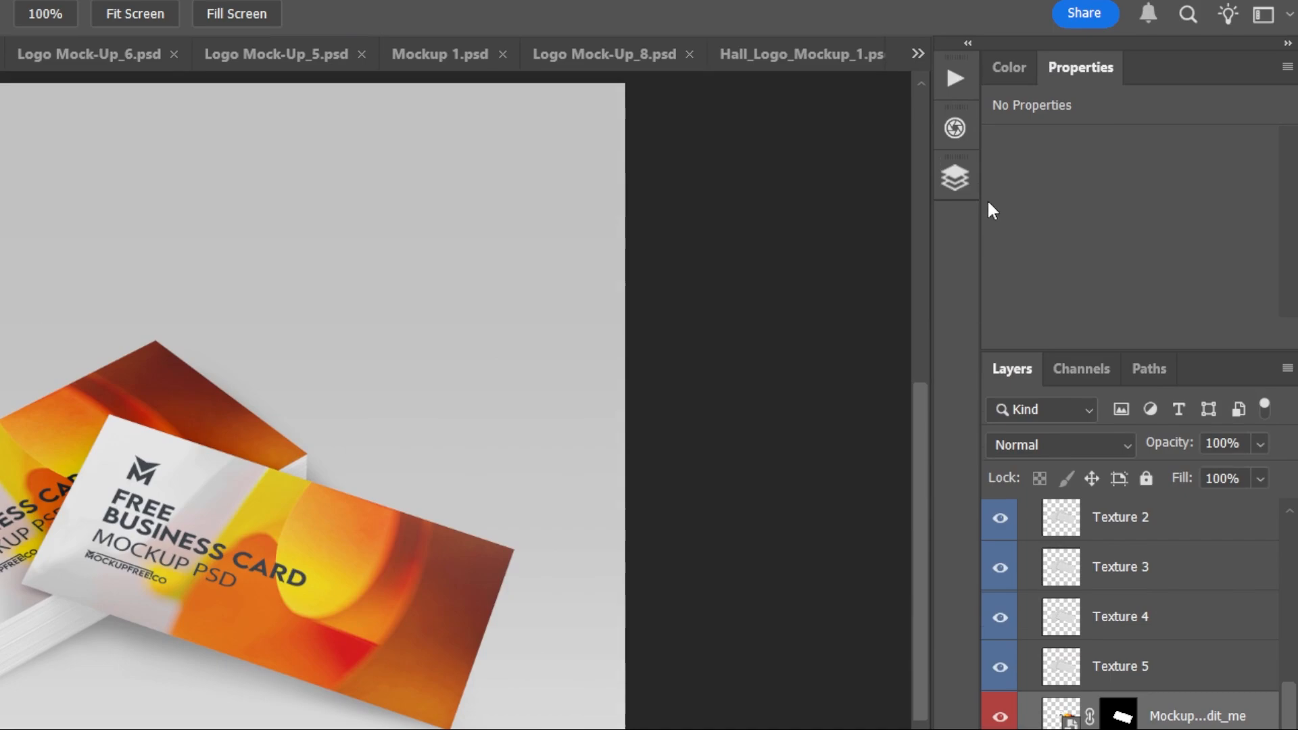
pyautogui.click(954, 179)
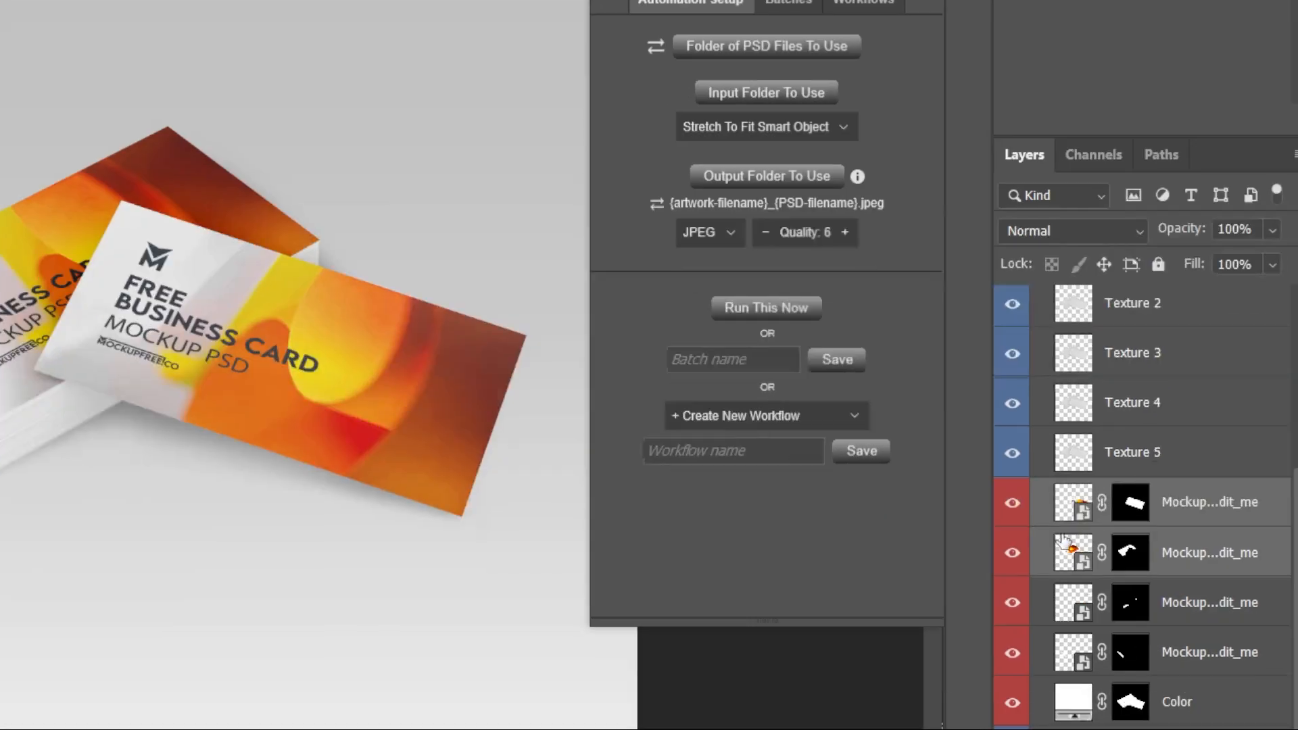
pyautogui.moveTo(369, 338); pyautogui.dragTo(540, 344)
pyautogui.rightClick(656, 348)
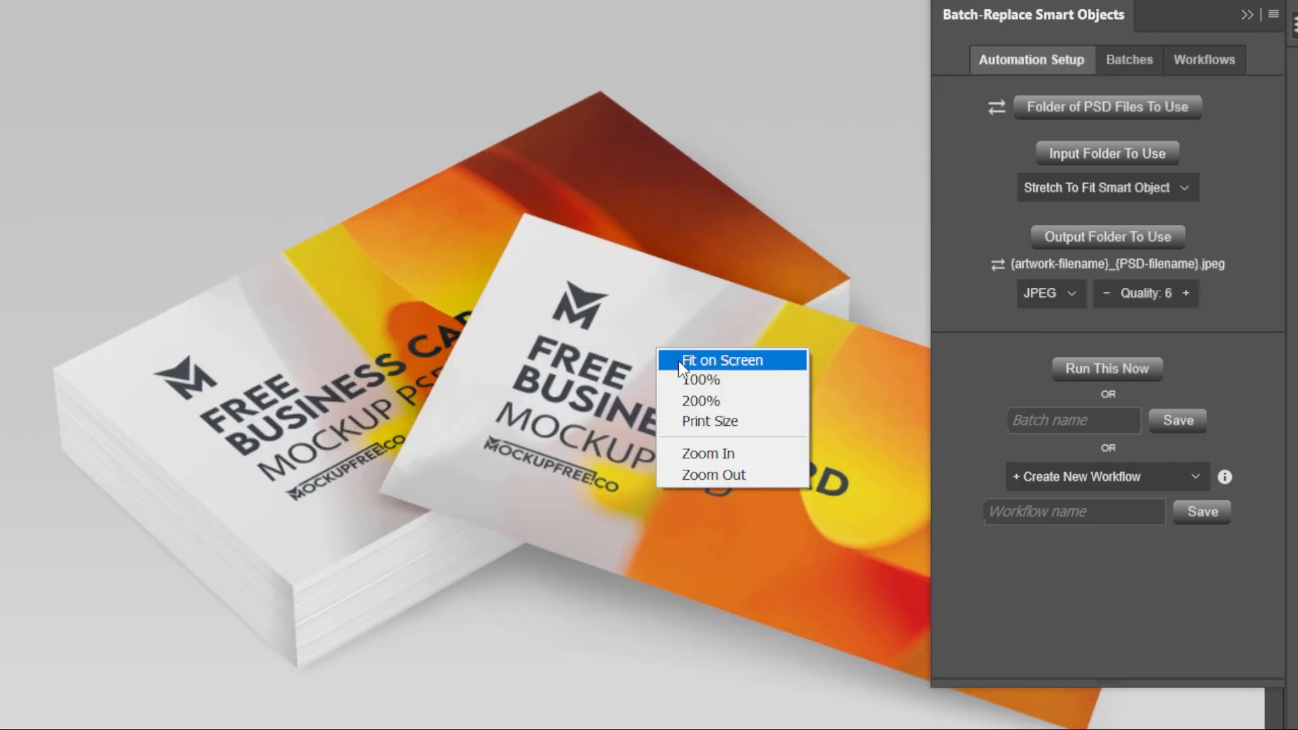
pyautogui.click(679, 361)
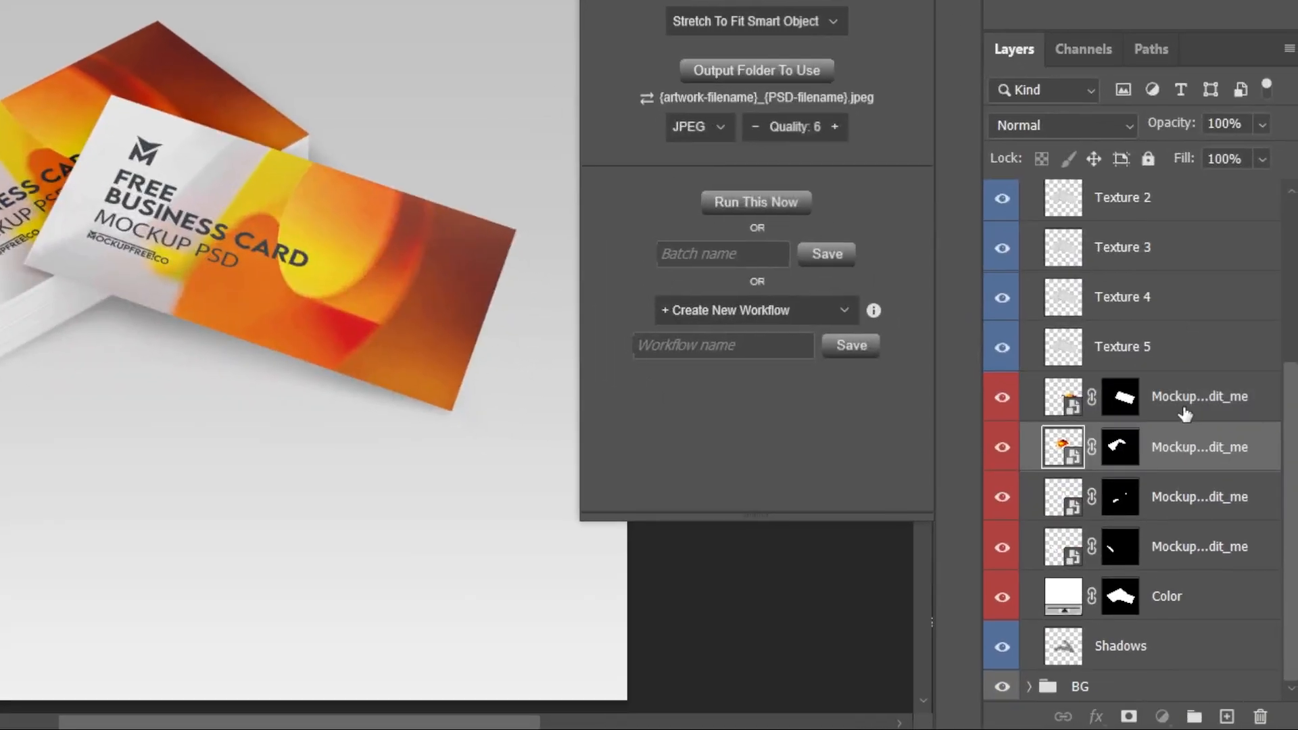
pyautogui.click(1185, 414)
pyautogui.click(1199, 443)
pyautogui.keyDown('shift'); pyautogui.click(1200, 407); pyautogui.keyUp('shift')
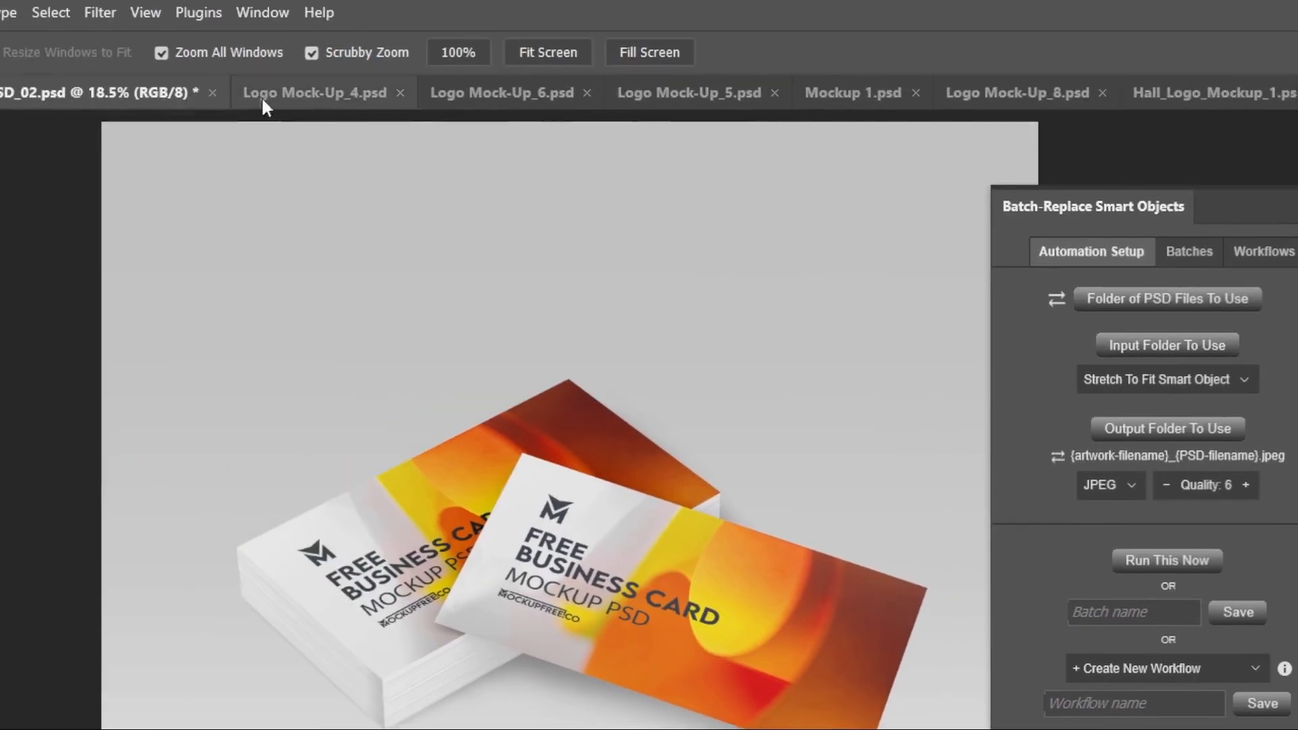
# Look through the other open mockup PSDs, starting with Logo Mock-Up_4.psd fitted on screen.
pyautogui.click(327, 105)
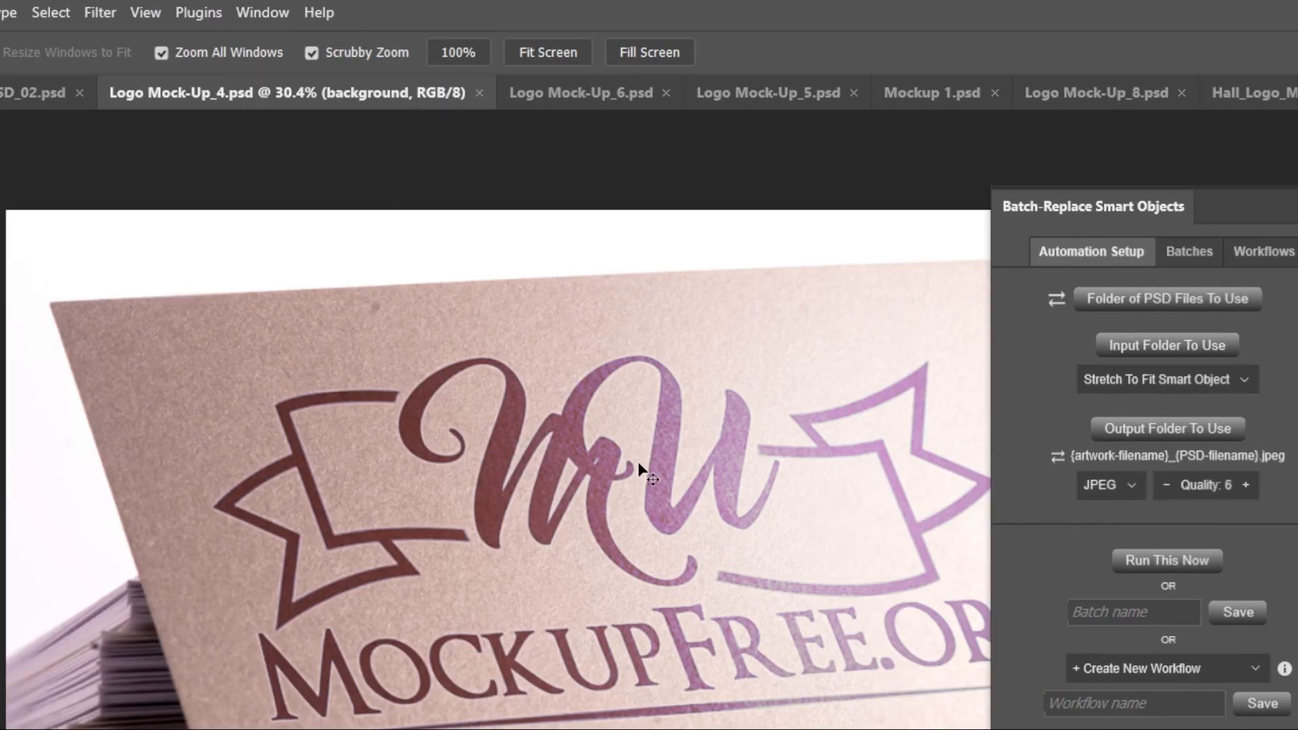
pyautogui.rightClick(777, 477)
pyautogui.click(818, 490)
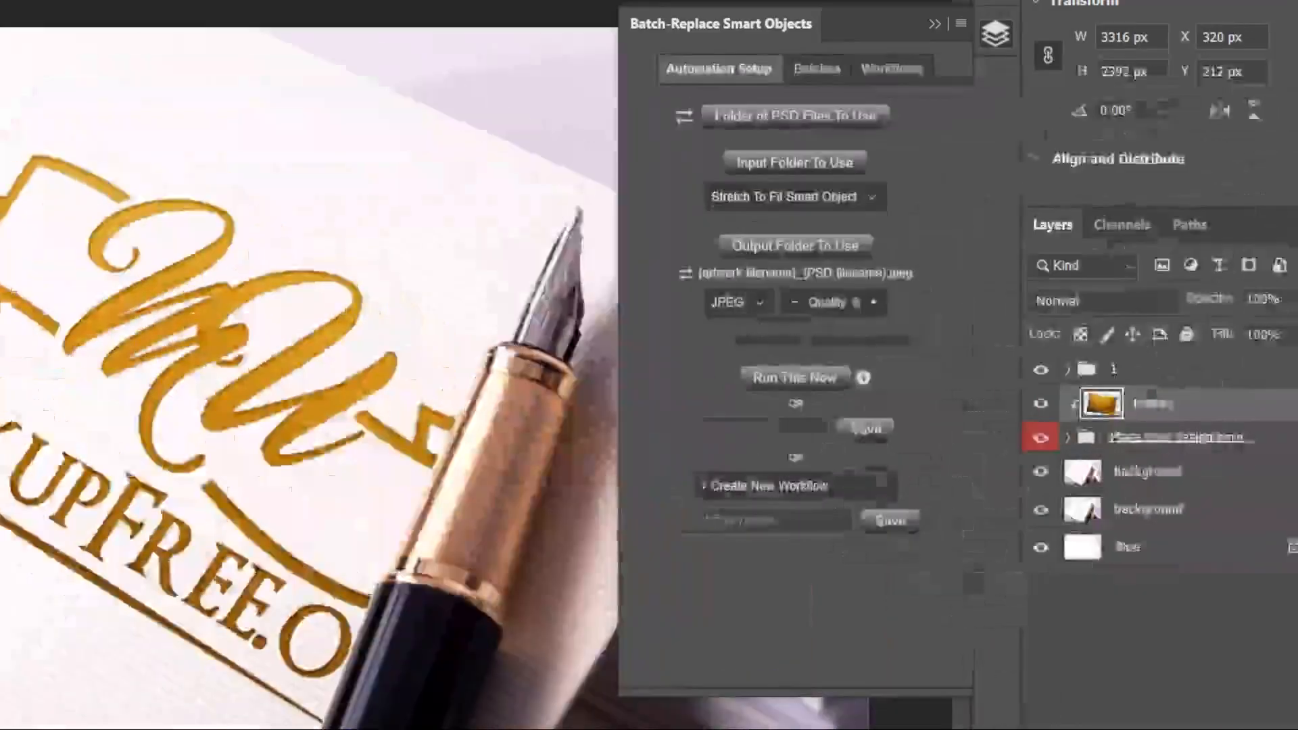
pyautogui.hotkey('ctrl', 'Tab')
pyautogui.hotkey('ctrl', 'Tab')
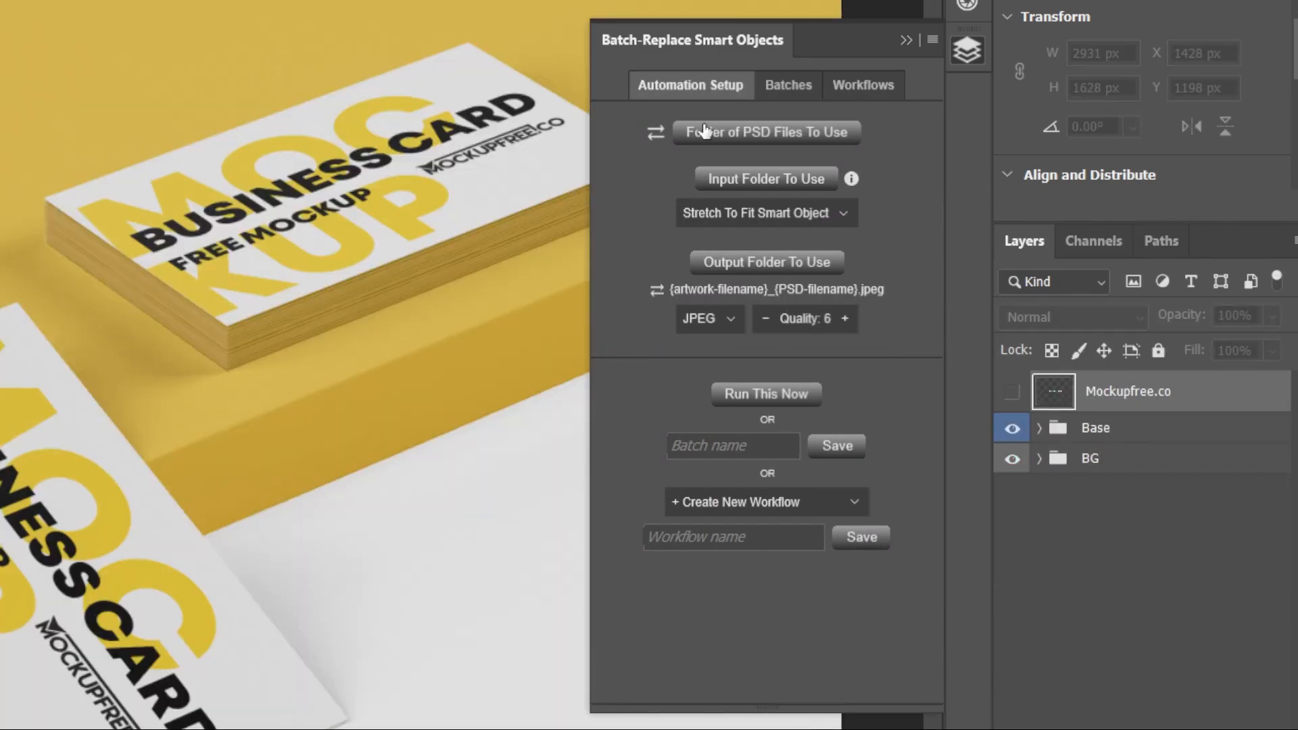
pyautogui.hotkey('ctrl', 'Tab')
pyautogui.hotkey('ctrl', 'Tab')
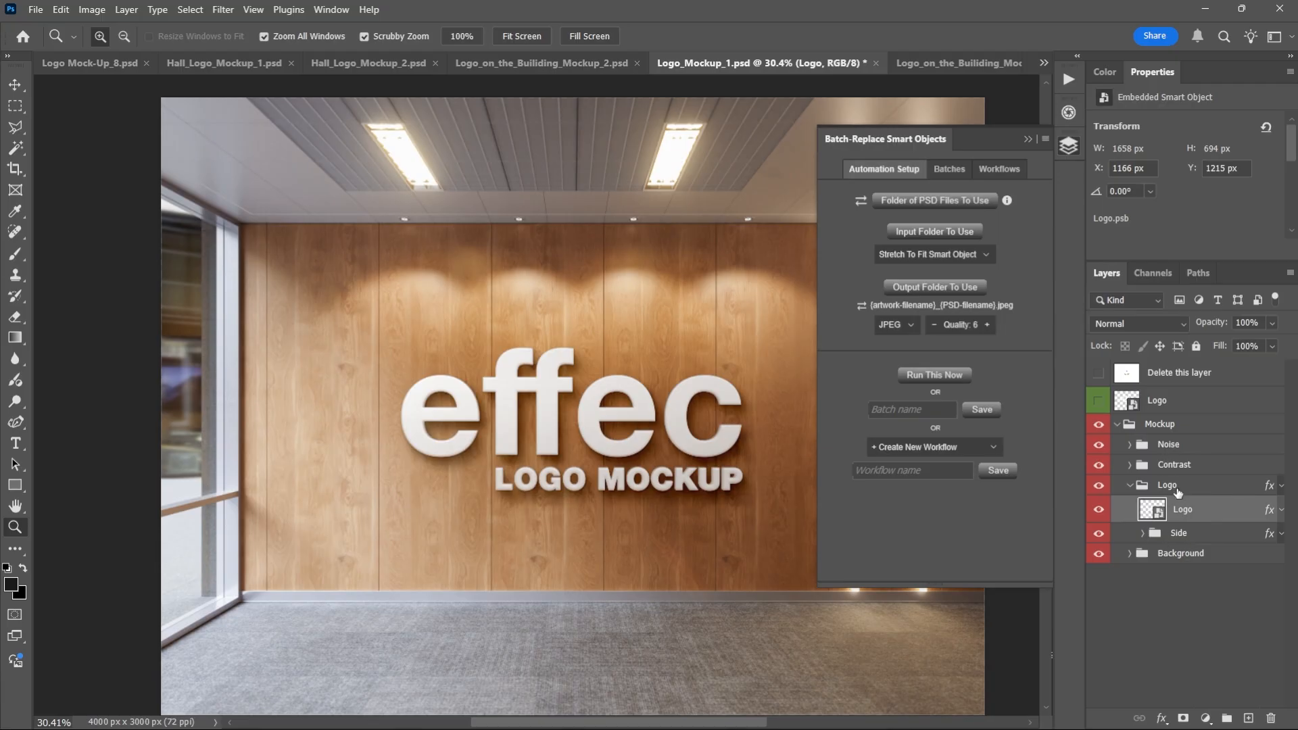
# Bring up Logo Mock-Up_4.psd, expand its "Place your design here" group, and select the smart object layer inside.
pyautogui.hotkey('alt', 'Tab')
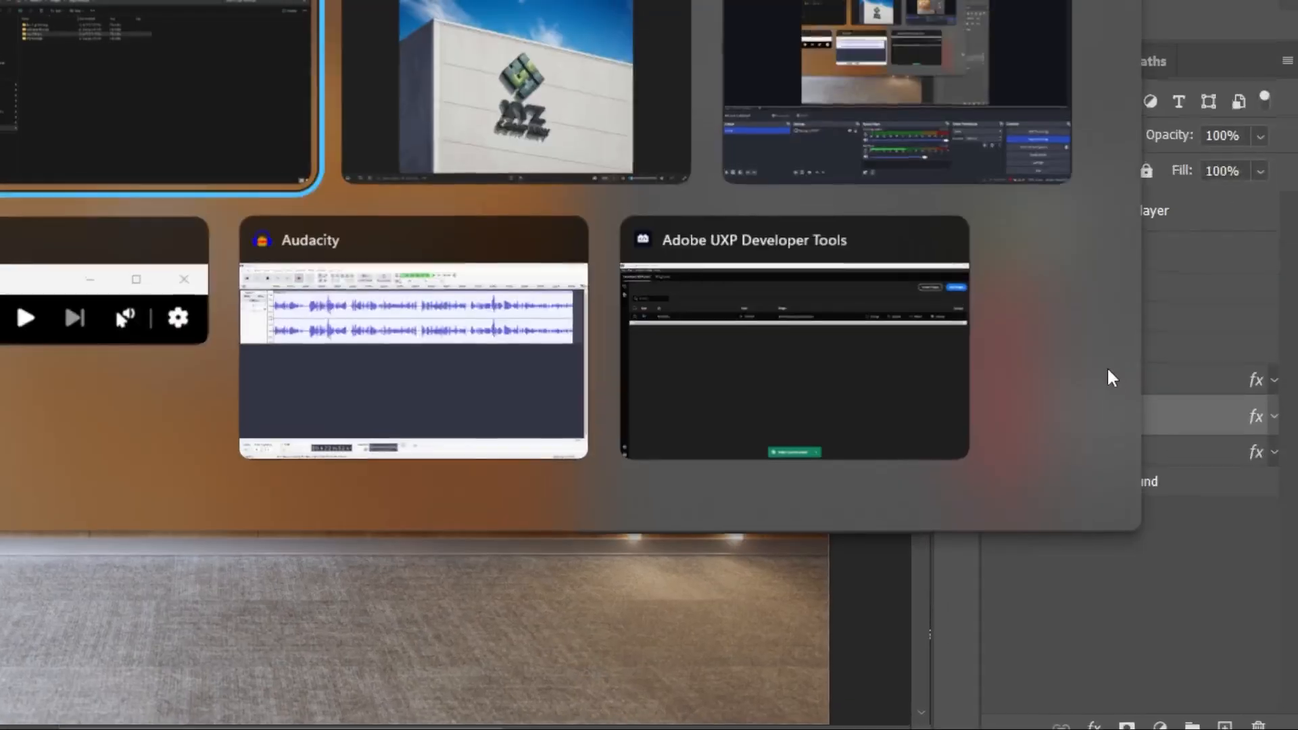
pyautogui.press('Escape')
pyautogui.click(1044, 63)
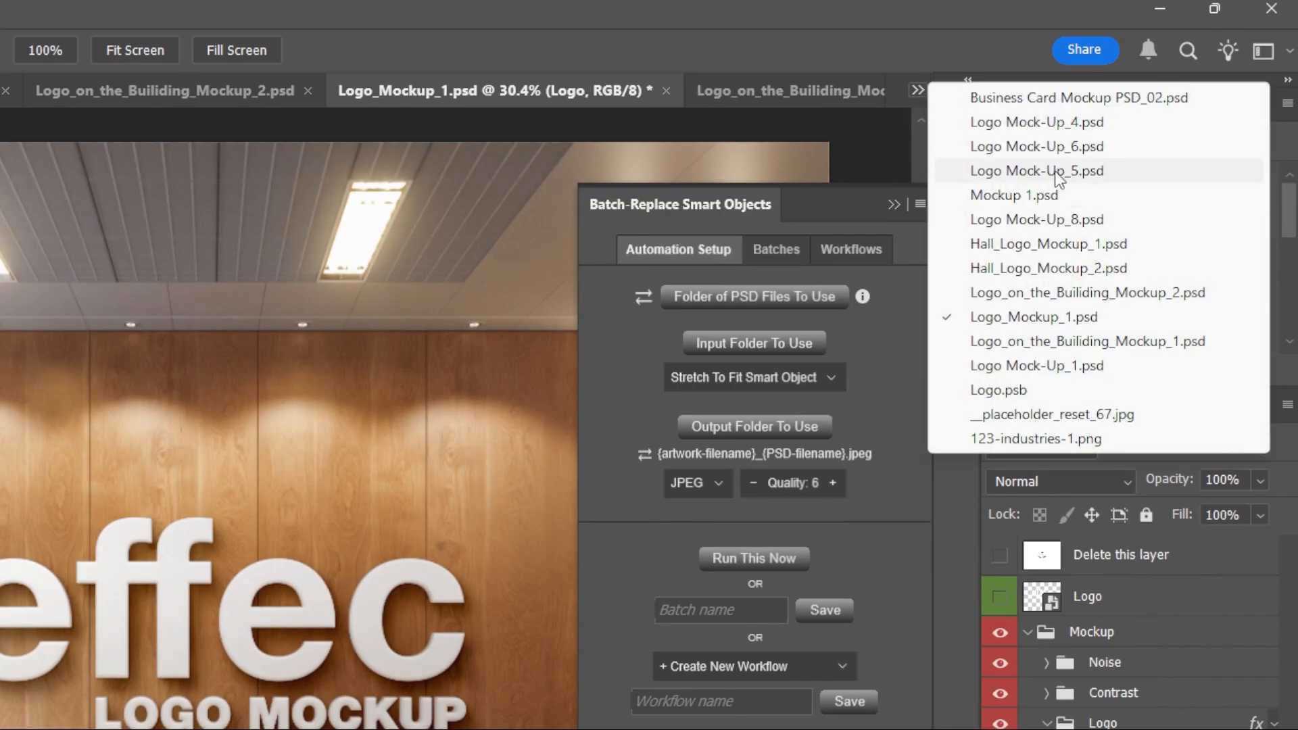
pyautogui.click(1062, 122)
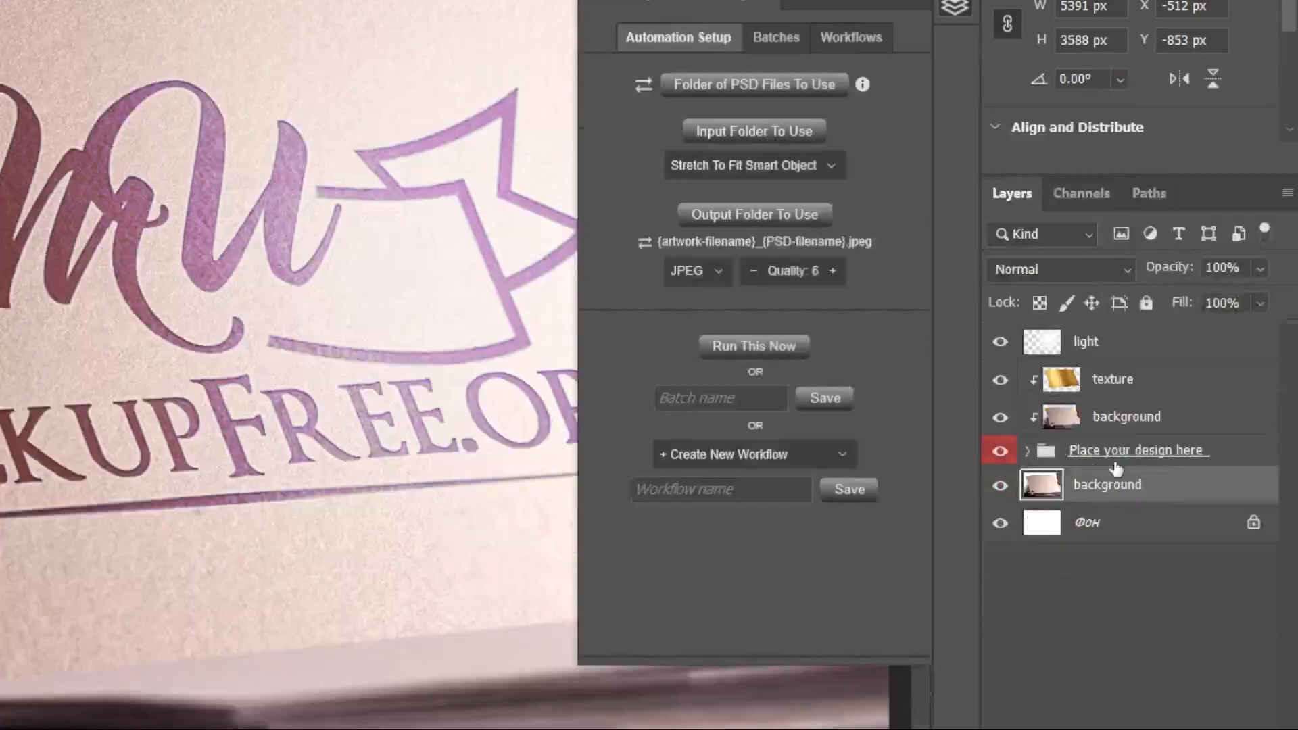
pyautogui.click(1026, 663)
pyautogui.click(1063, 490)
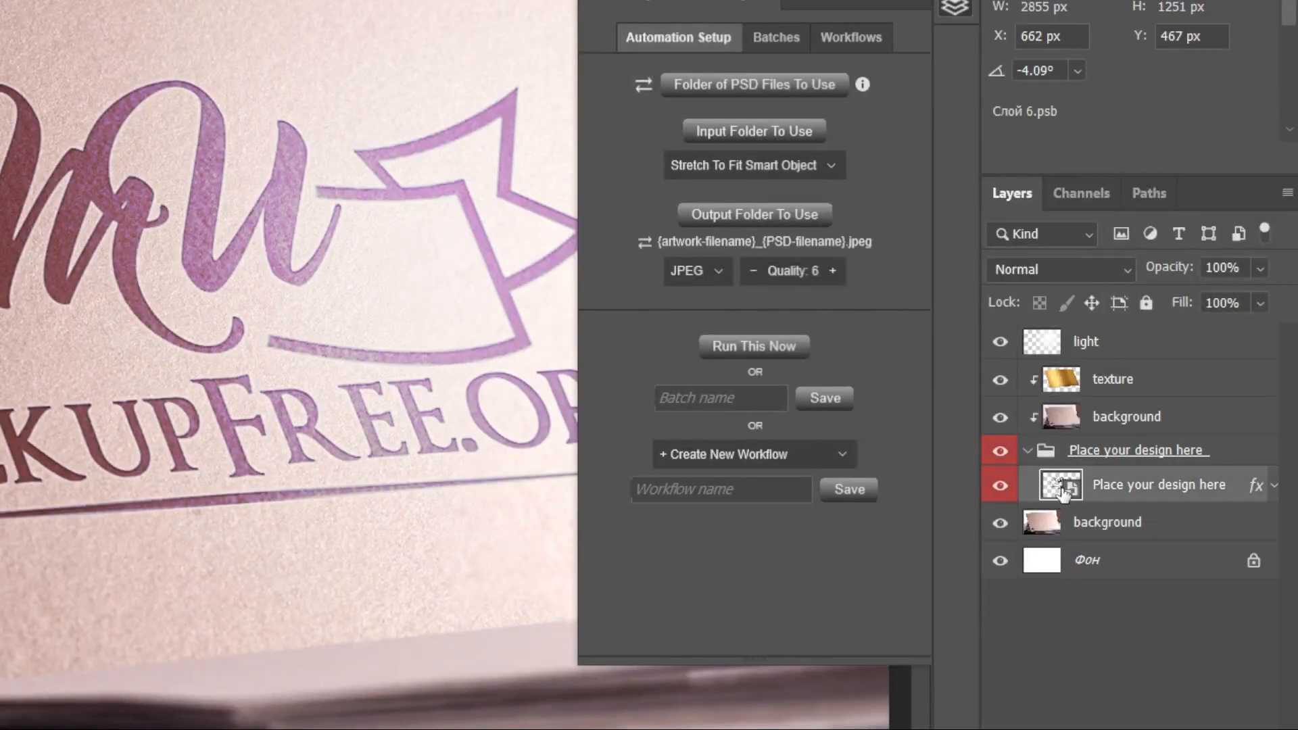
pyautogui.keyDown('ctrl'); pyautogui.click(1063, 490); pyautogui.keyUp('ctrl')
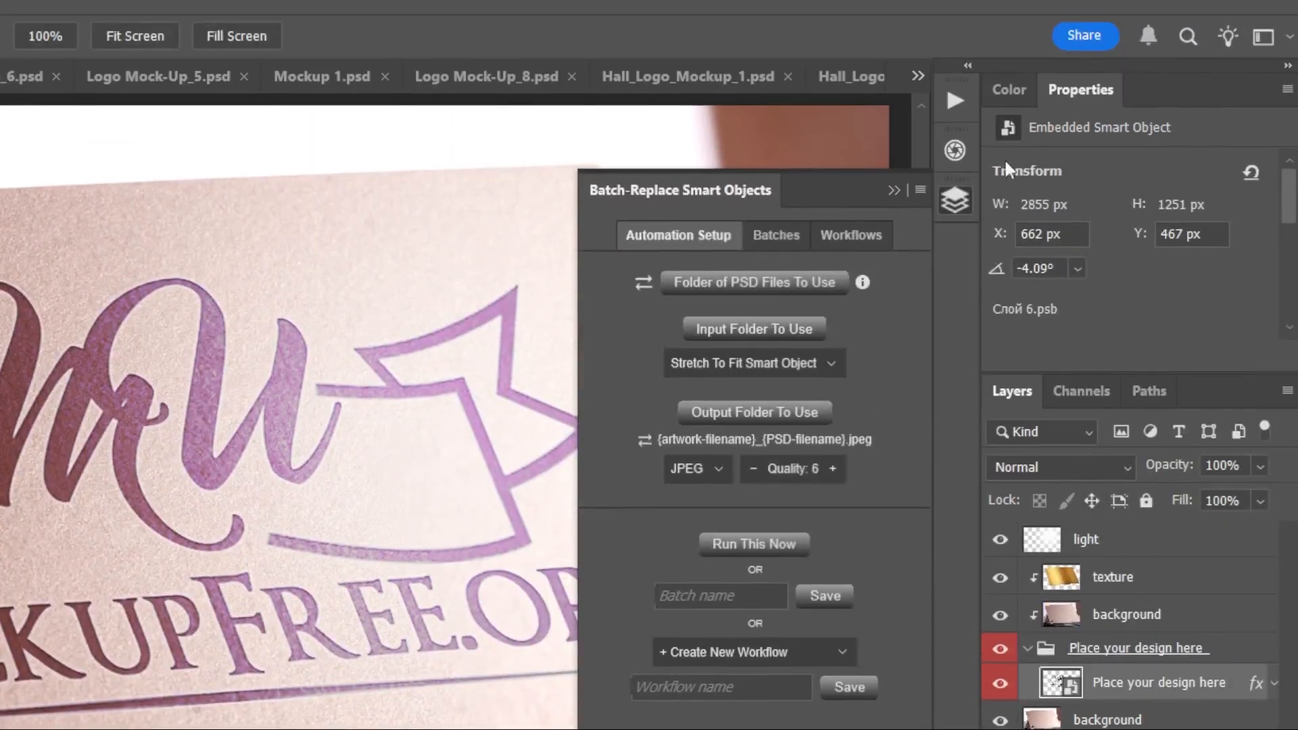
# View Mockup 1.psd and Logo Mock-Up_8.psd, and select the Logo smart object nested in the Mockup group of Hall_Logo_Mockup_1.psd.
pyautogui.click(322, 77)
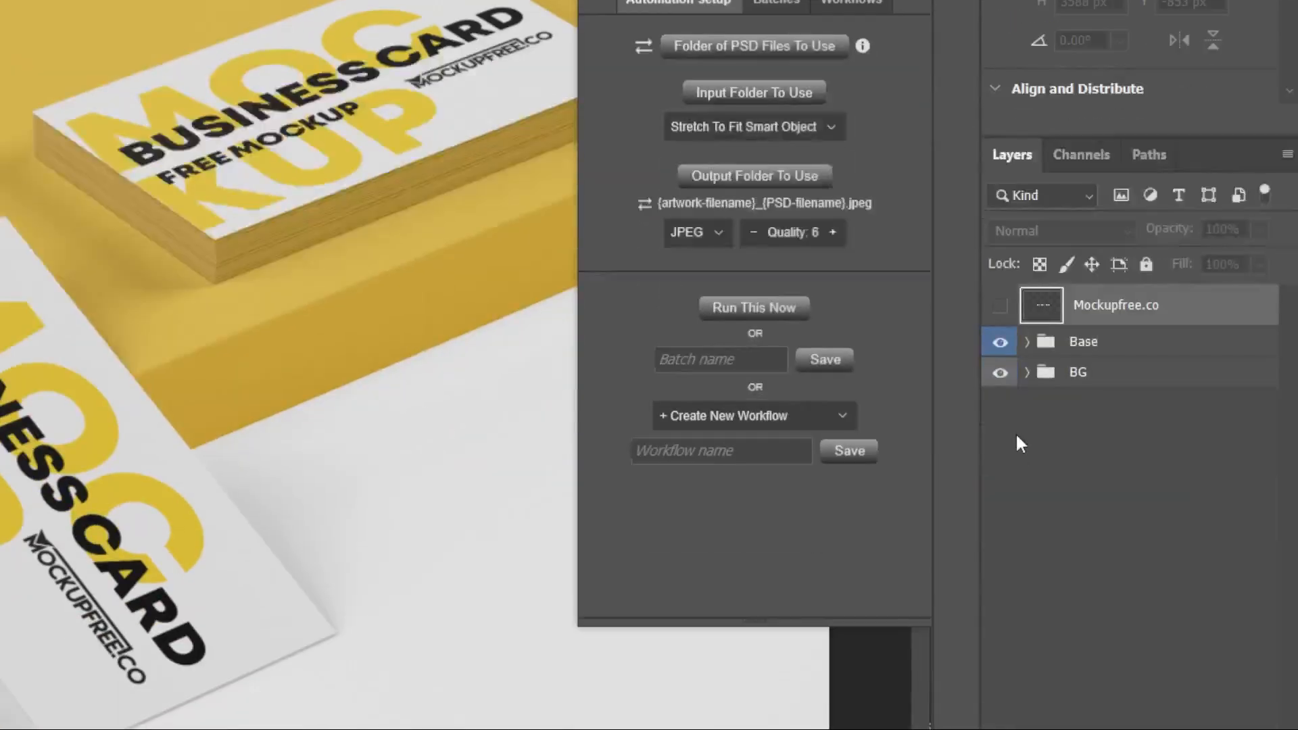
pyautogui.click(446, 35)
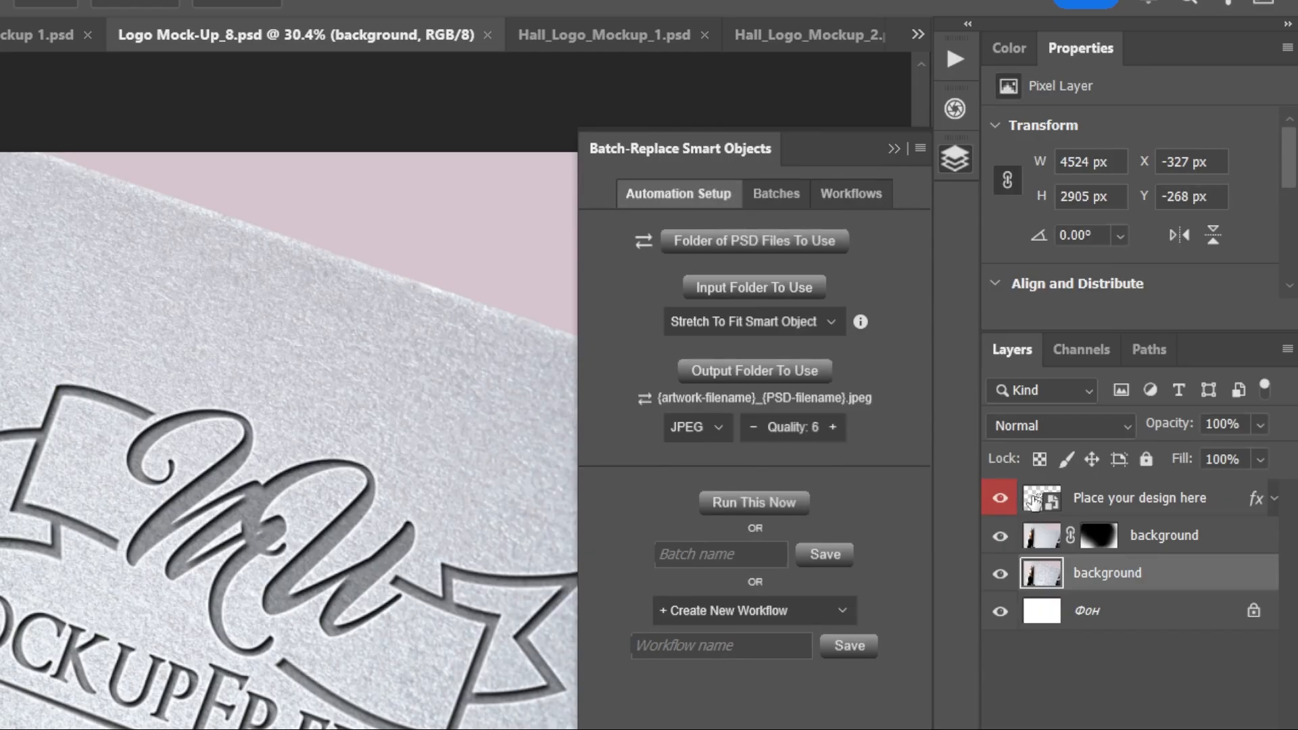
pyautogui.click(604, 35)
pyautogui.click(1028, 576)
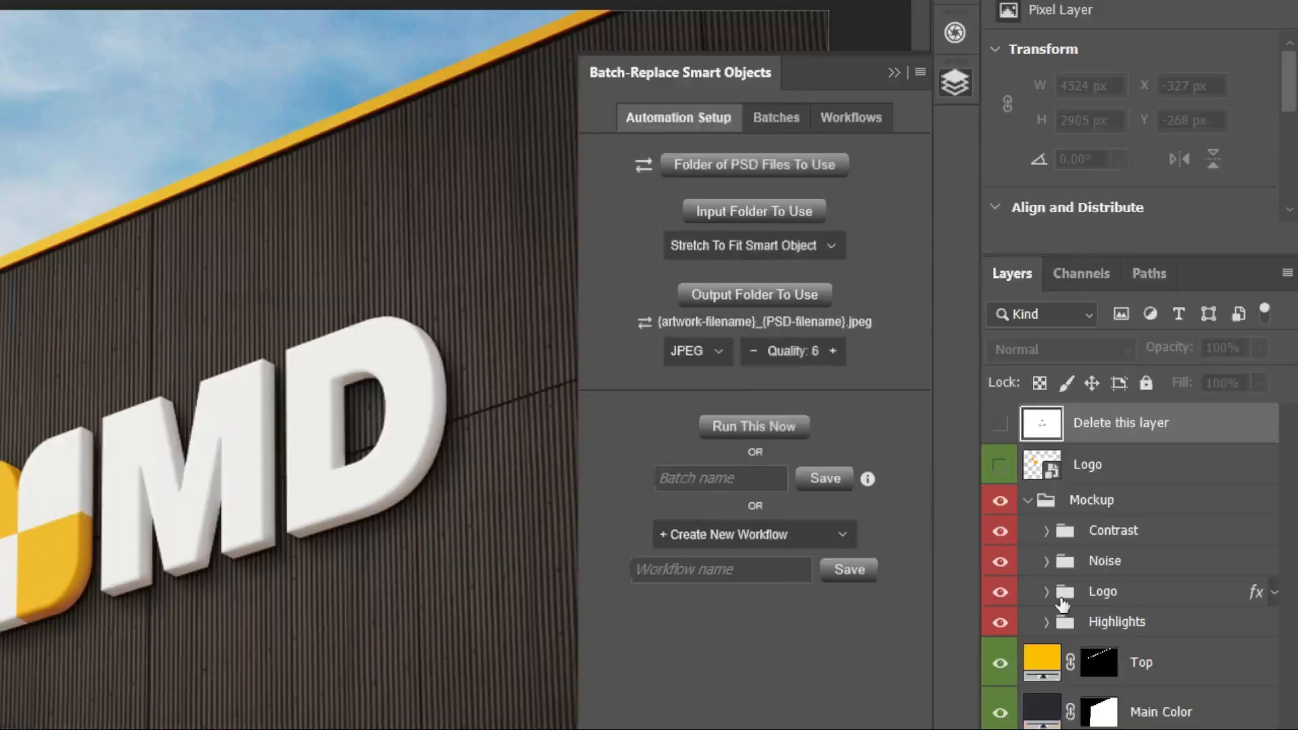
pyautogui.click(1058, 593)
pyautogui.click(1047, 592)
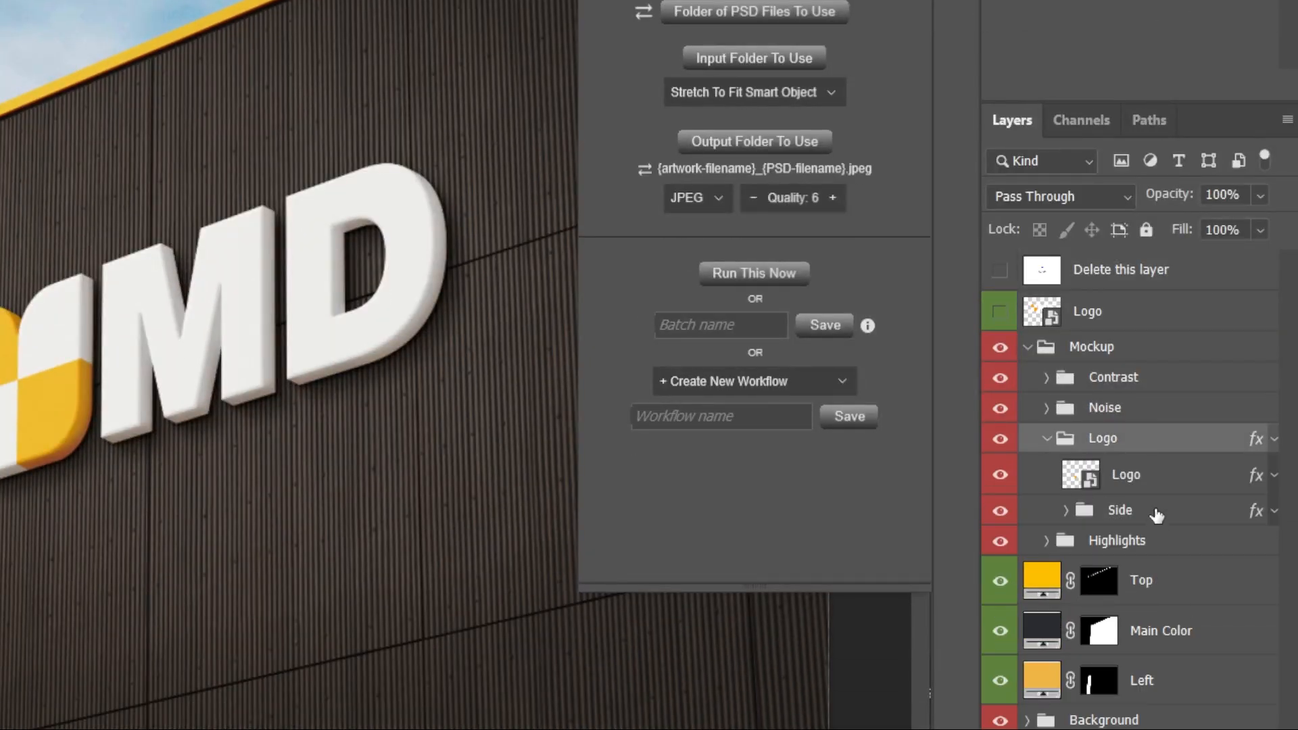
pyautogui.click(1153, 473)
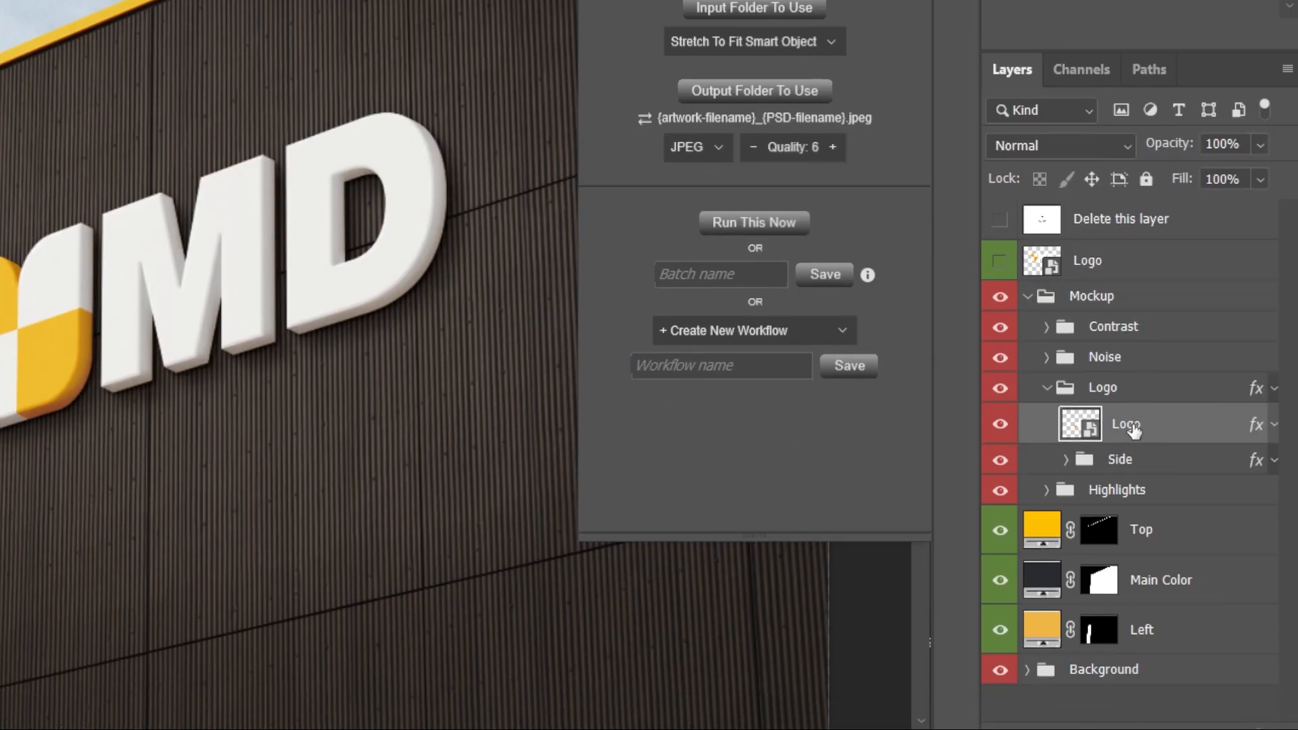
# Append "Smart Object" to the name of the nested Logo smart object layer in Hall_Logo_Mockup_1.psd.
pyautogui.doubleClick(1134, 475)
pyautogui.press('Right')
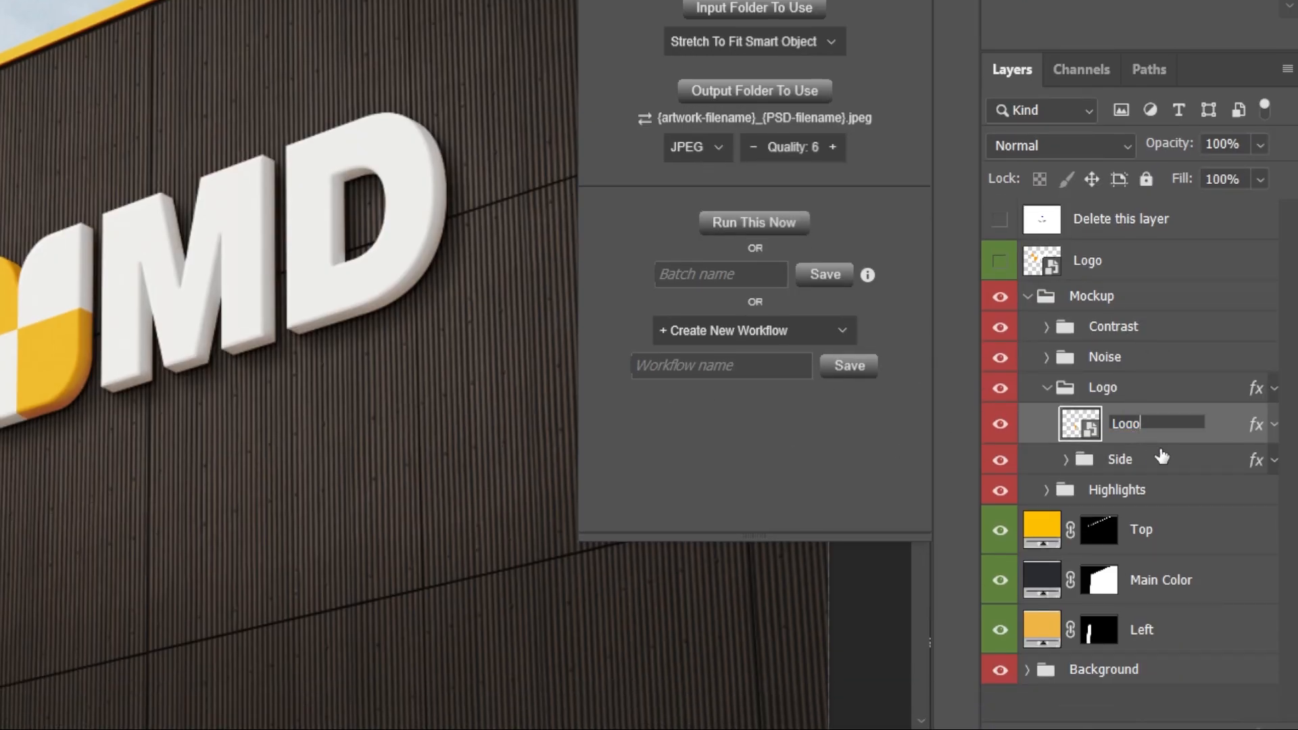
pyautogui.write('Smart Object')
pyautogui.press('Return')
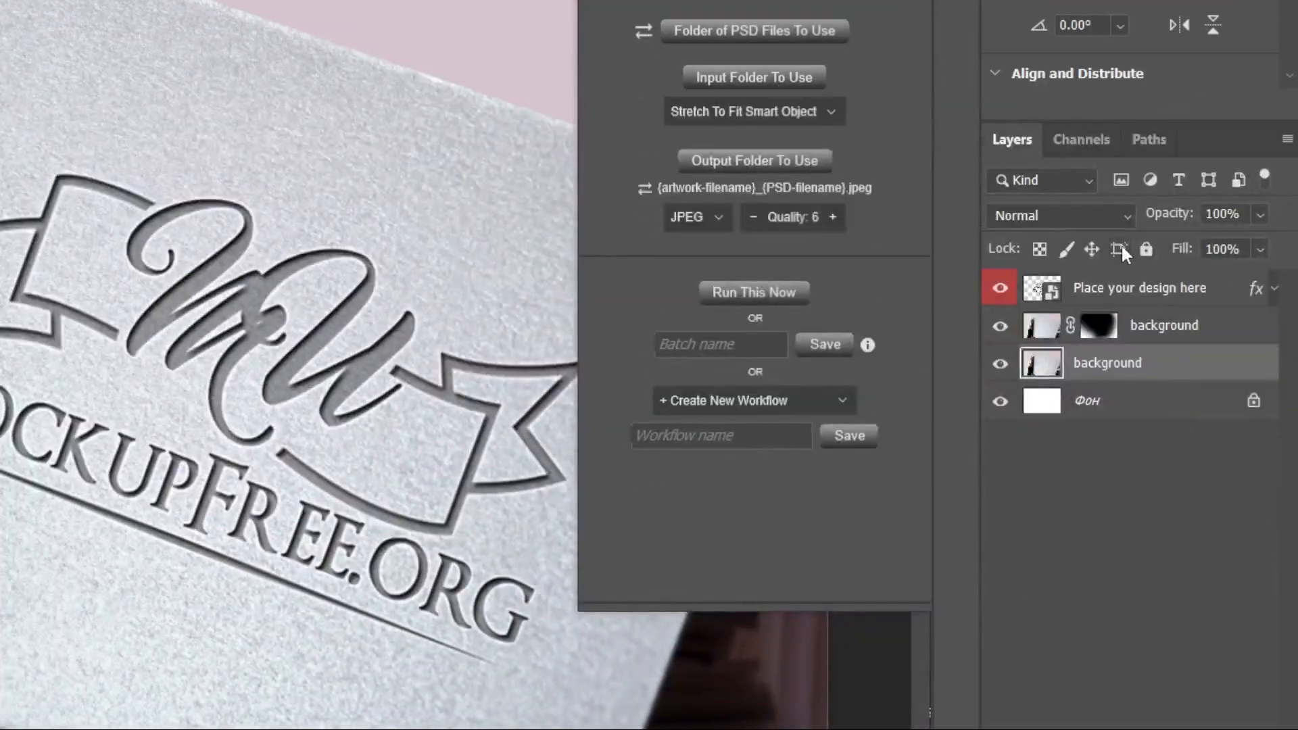
# Rename the design smart object layer in Logo Mock-Up_8.psd to "Place your design here!" and save the file.
pyautogui.click(1122, 289)
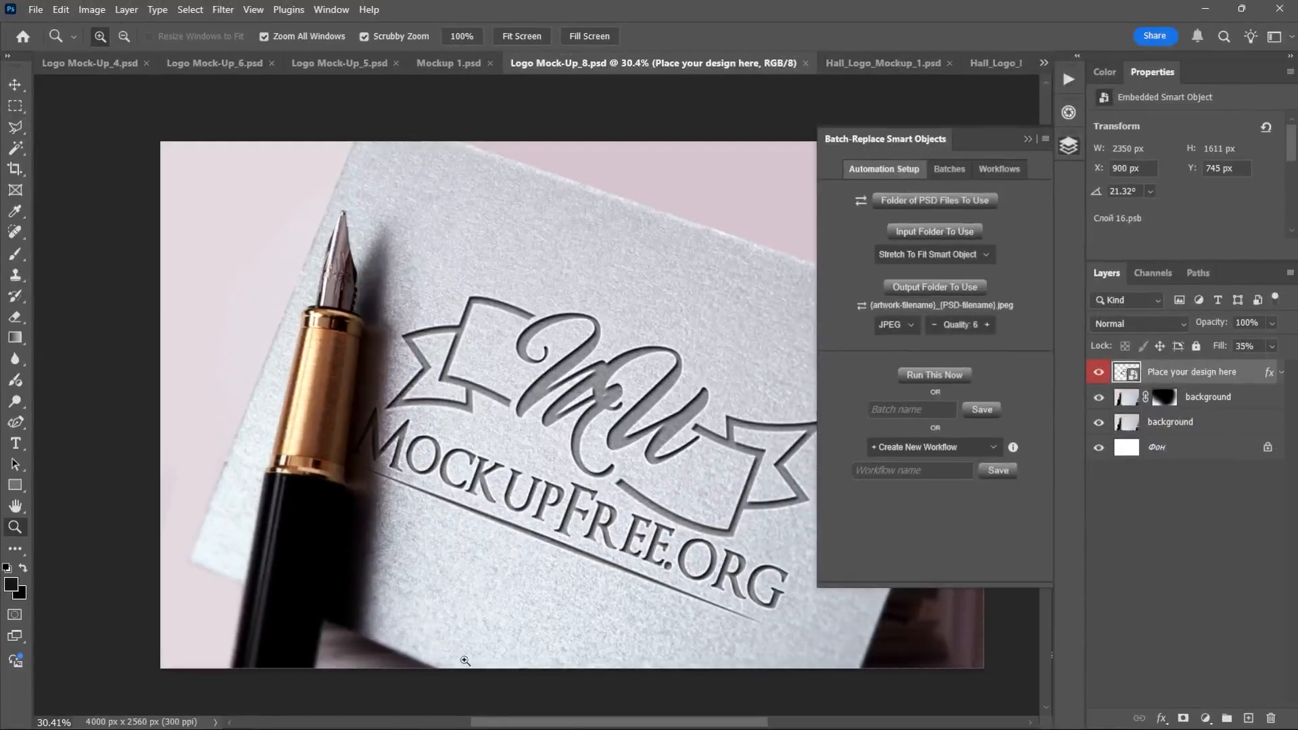
pyautogui.doubleClick(1227, 373)
pyautogui.press('End')
pyautogui.write('!')
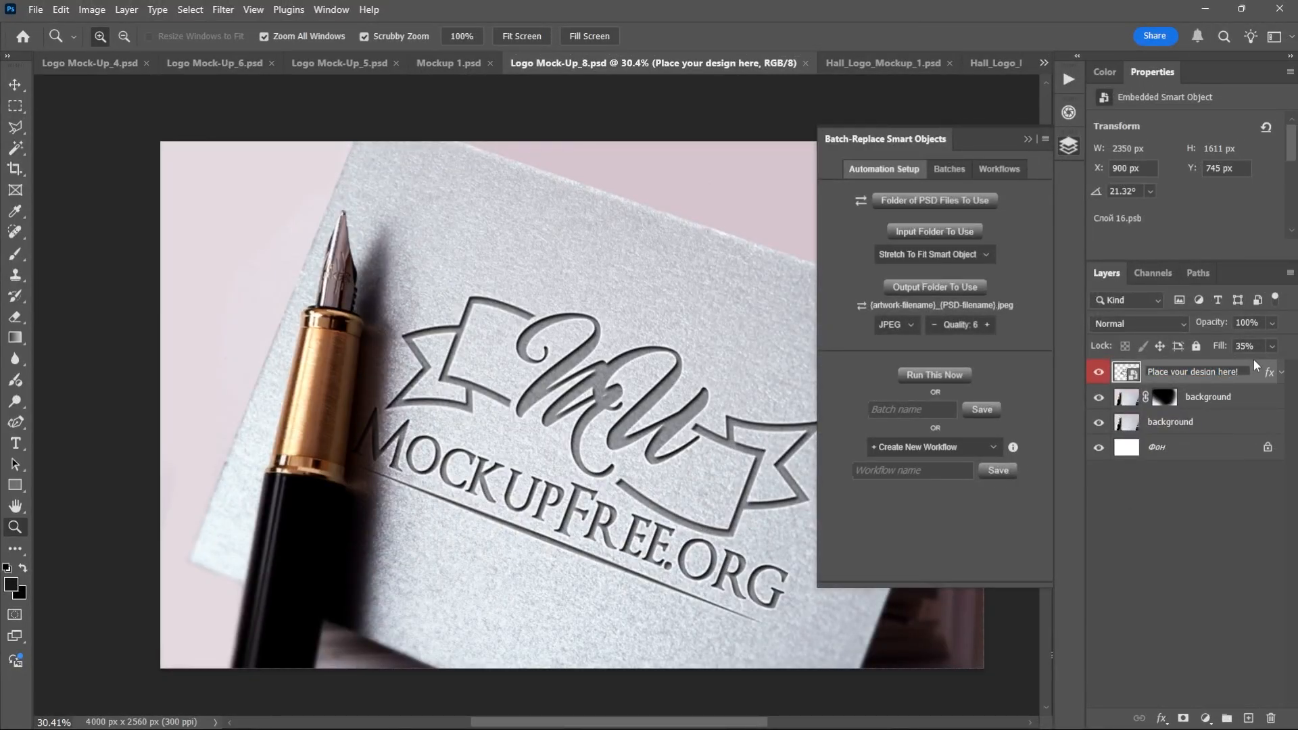
pyautogui.press('Return')
pyautogui.hotkey('ctrl', 's')
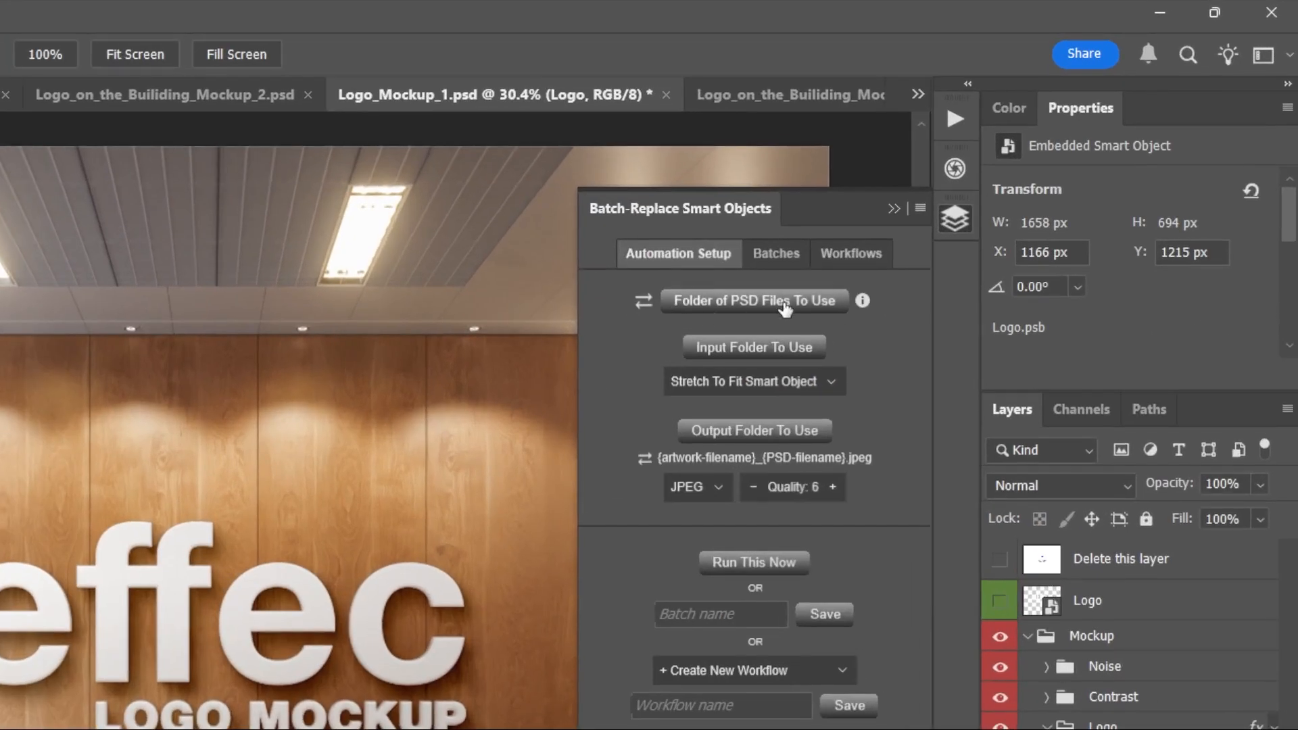
# Set the automation's folder of PSD files to "Folder of PSD Mockups" inside Logo Mockups.
pyautogui.click(784, 305)
pyautogui.click(274, 48)
pyautogui.doubleClick(286, 161)
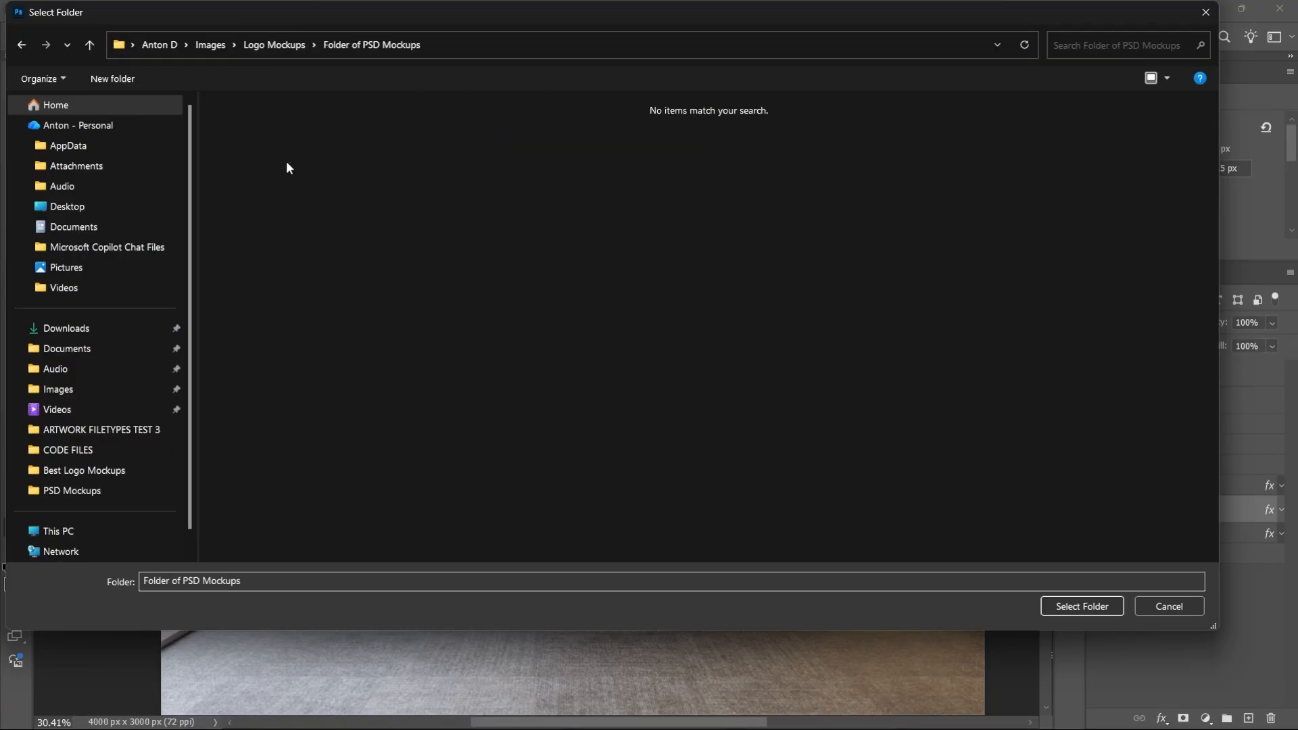
pyautogui.click(1078, 608)
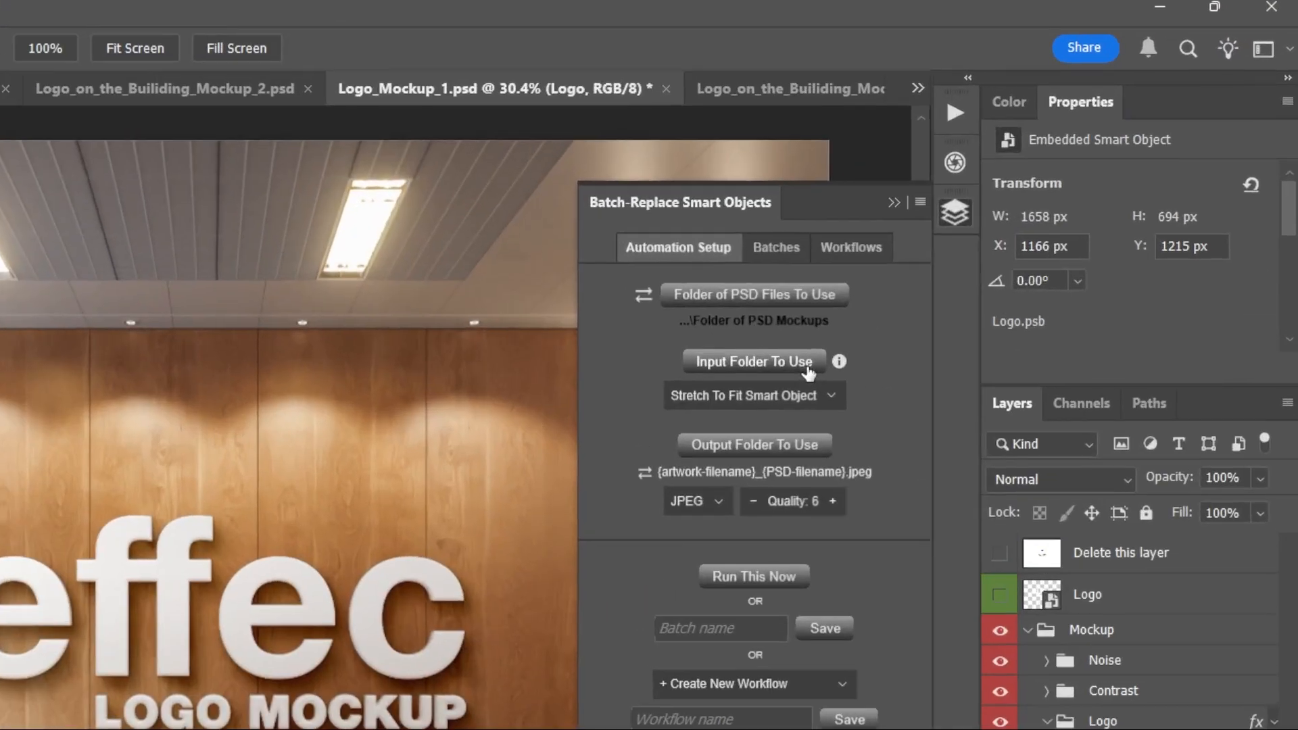
# Set the automation's input folder to "Logo Designs 2" inside Logo Mockups.
pyautogui.click(971, 250)
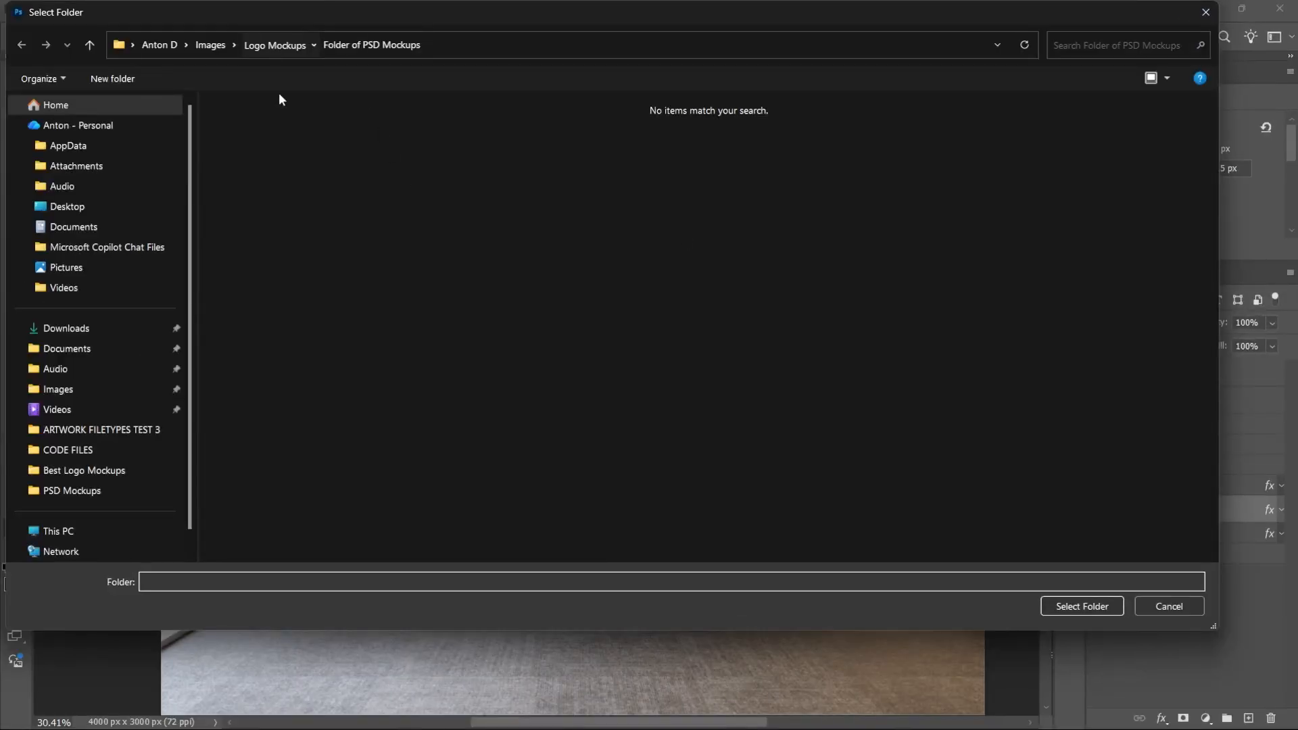
pyautogui.click(274, 45)
pyautogui.doubleClick(282, 195)
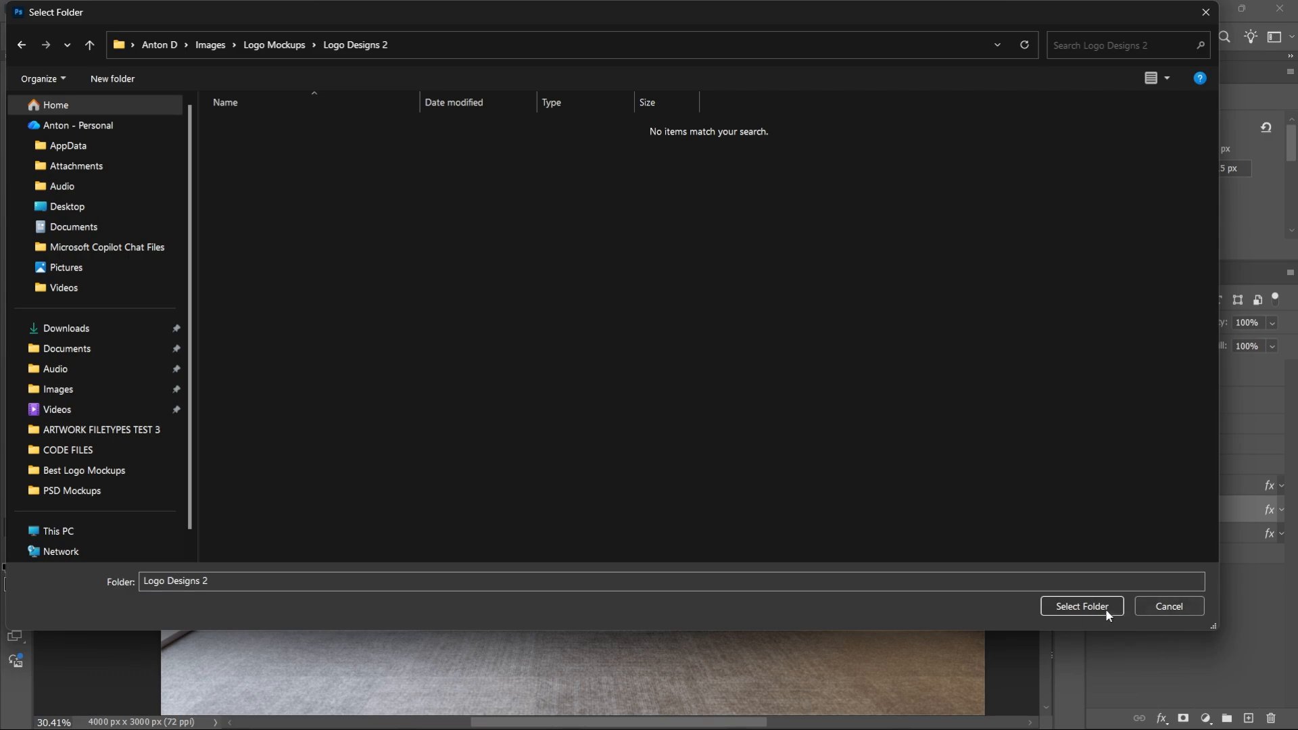
pyautogui.click(1081, 607)
# Create a folder named "Final Mockups 2" inside Logo Mockups and set it as the automation's output folder.
pyautogui.click(970, 313)
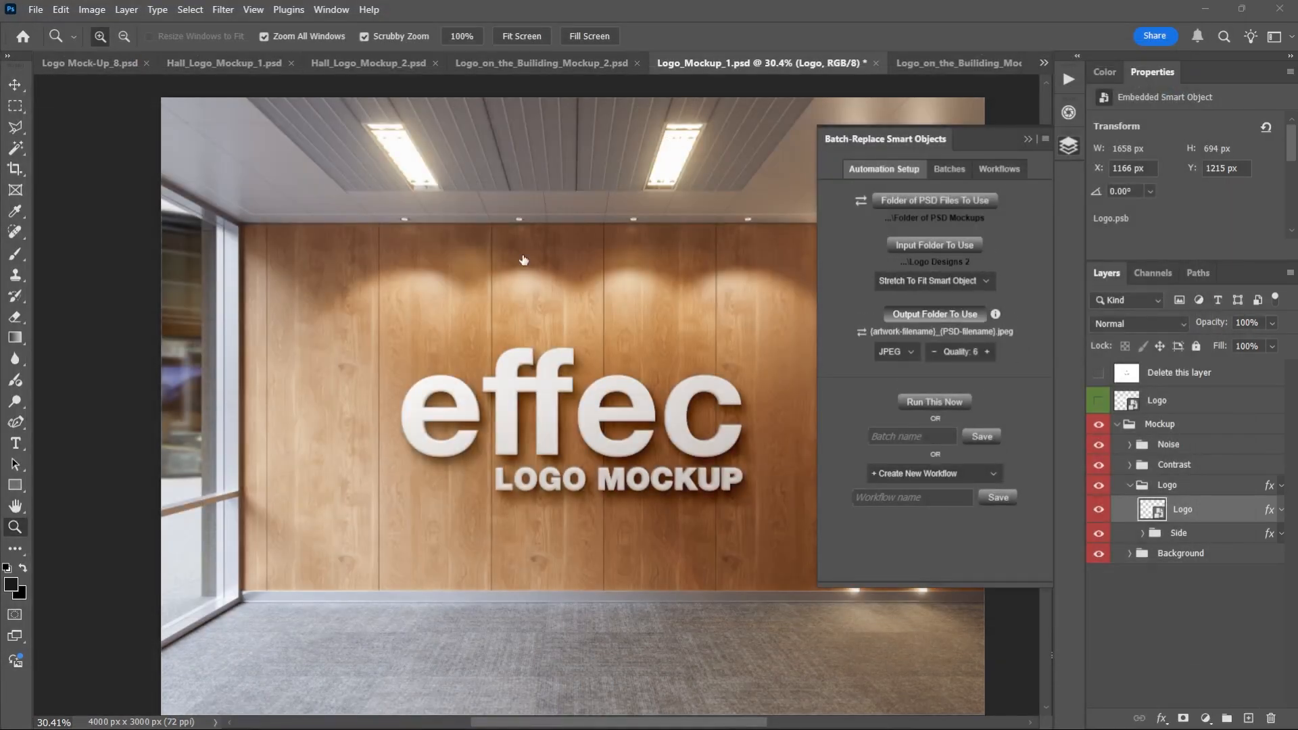
pyautogui.click(273, 45)
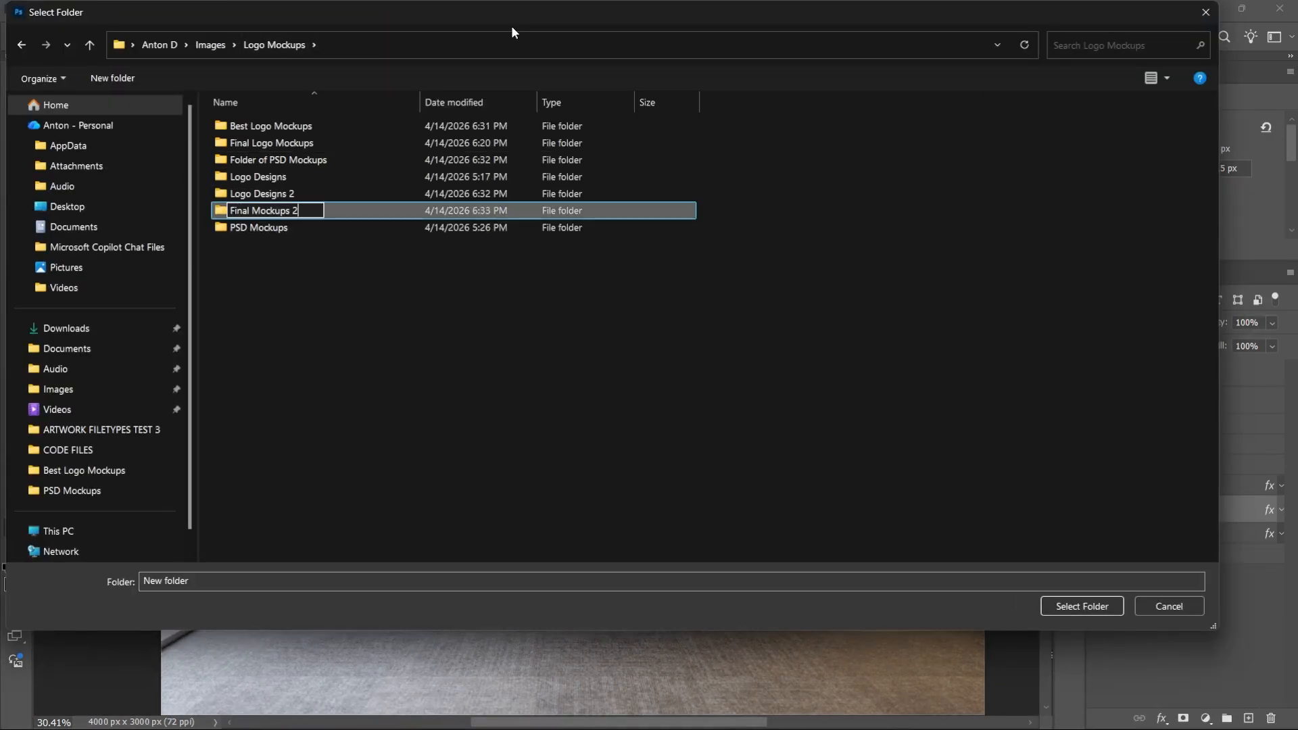
pyautogui.press('Return')
pyautogui.press('Return')
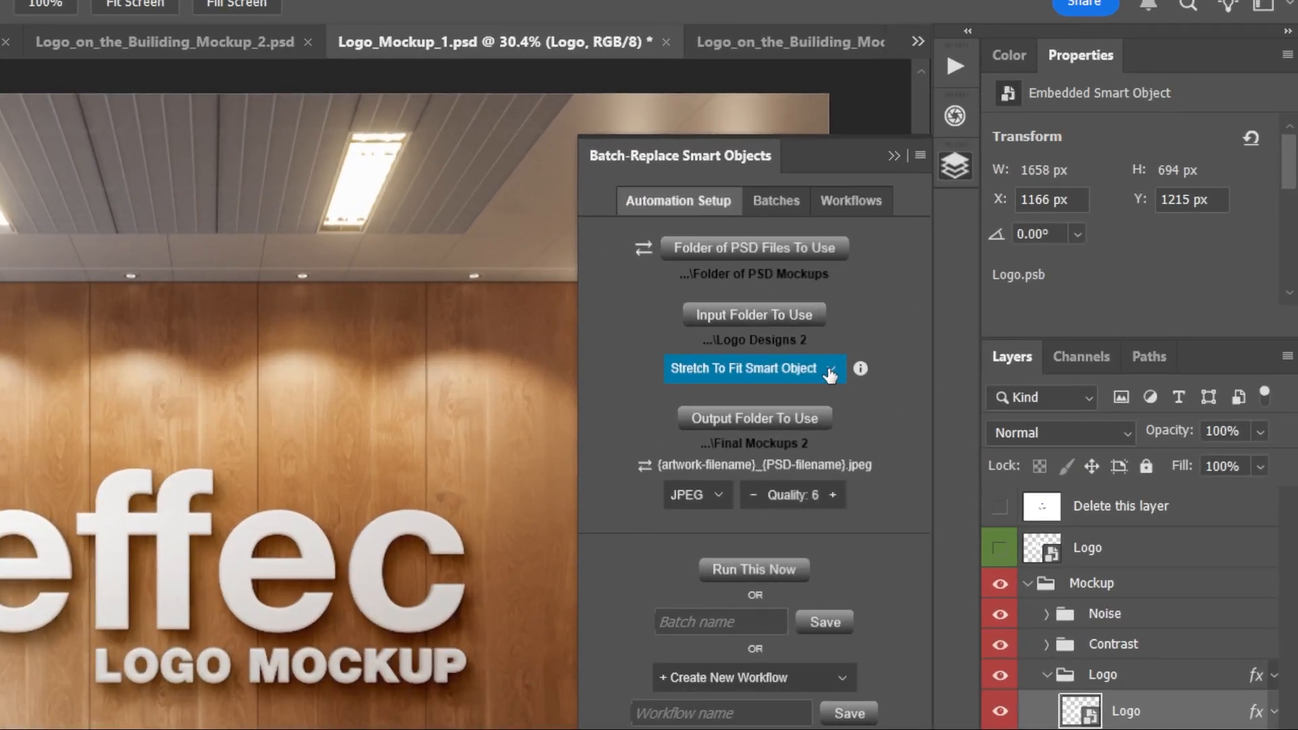
# Set the artwork fitting option to Contain Inside Smart Object.
pyautogui.click(829, 371)
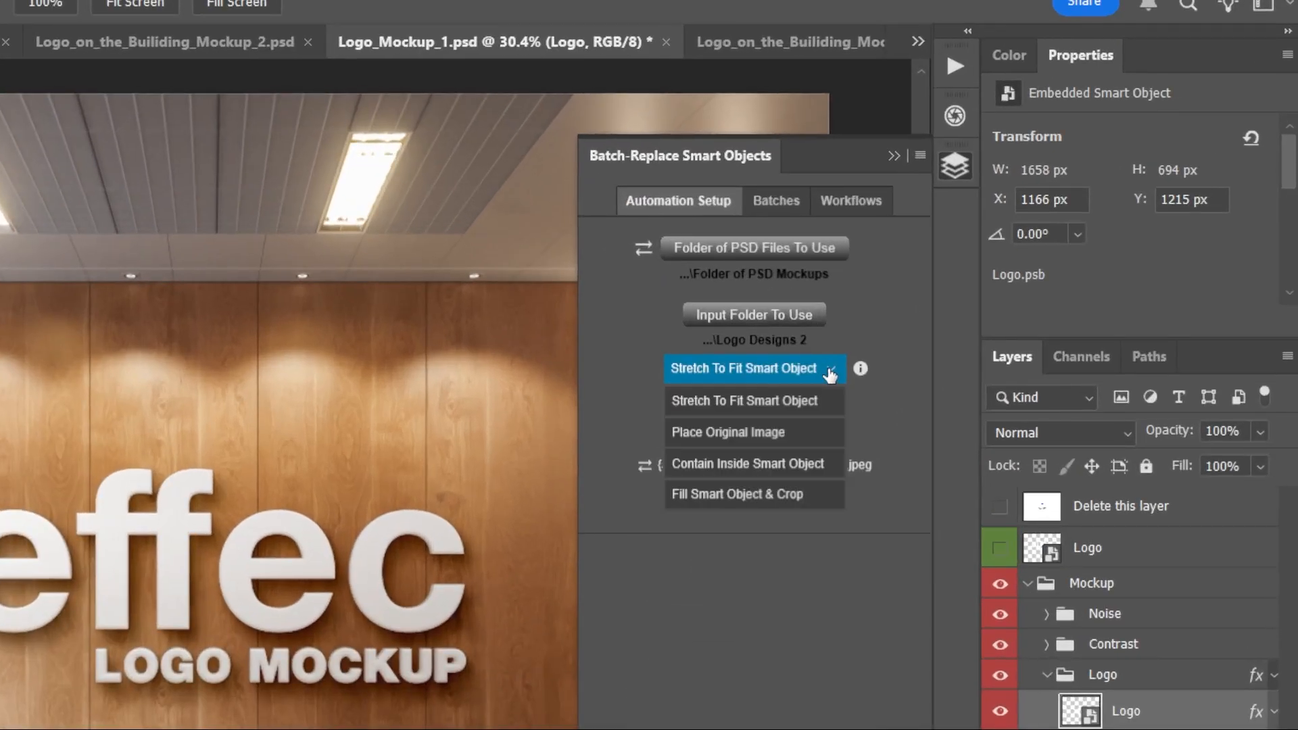
pyautogui.click(794, 473)
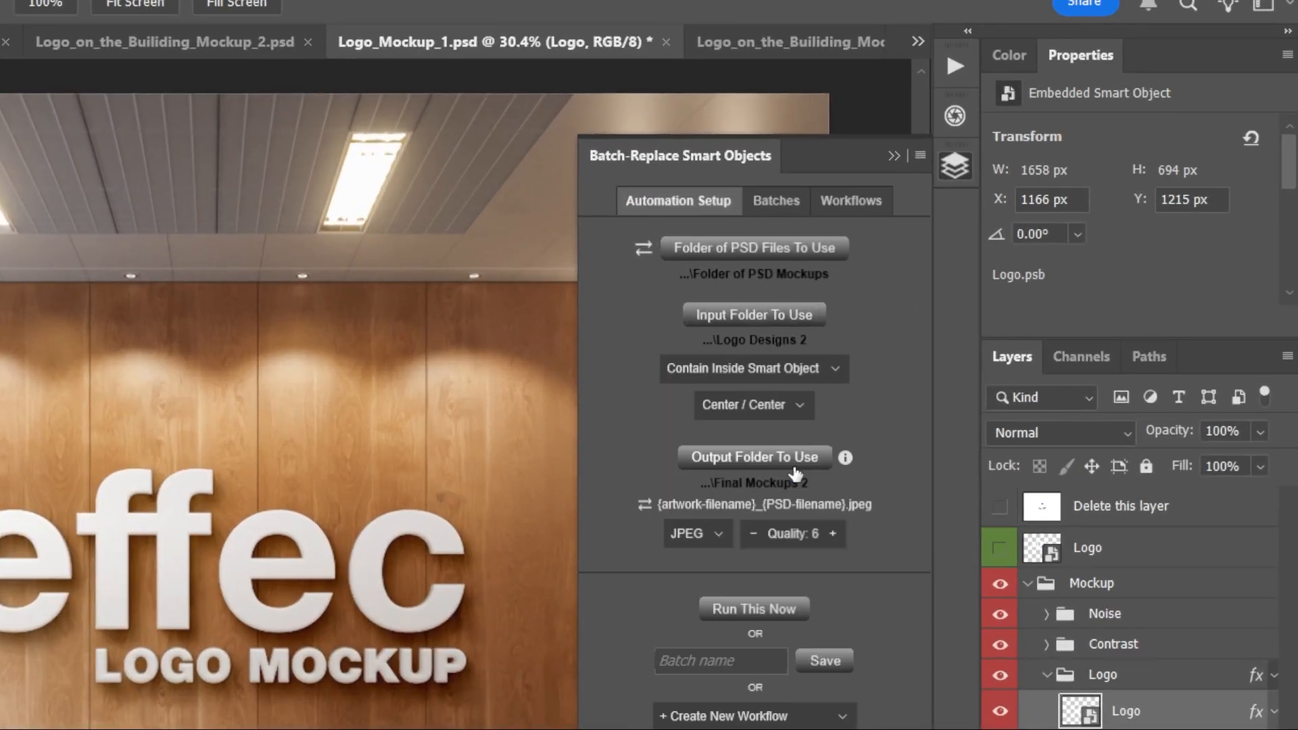
# Try the Top / Center and Bottom / Center artwork alignments, and set the alignment back to Center / Center.
pyautogui.click(778, 416)
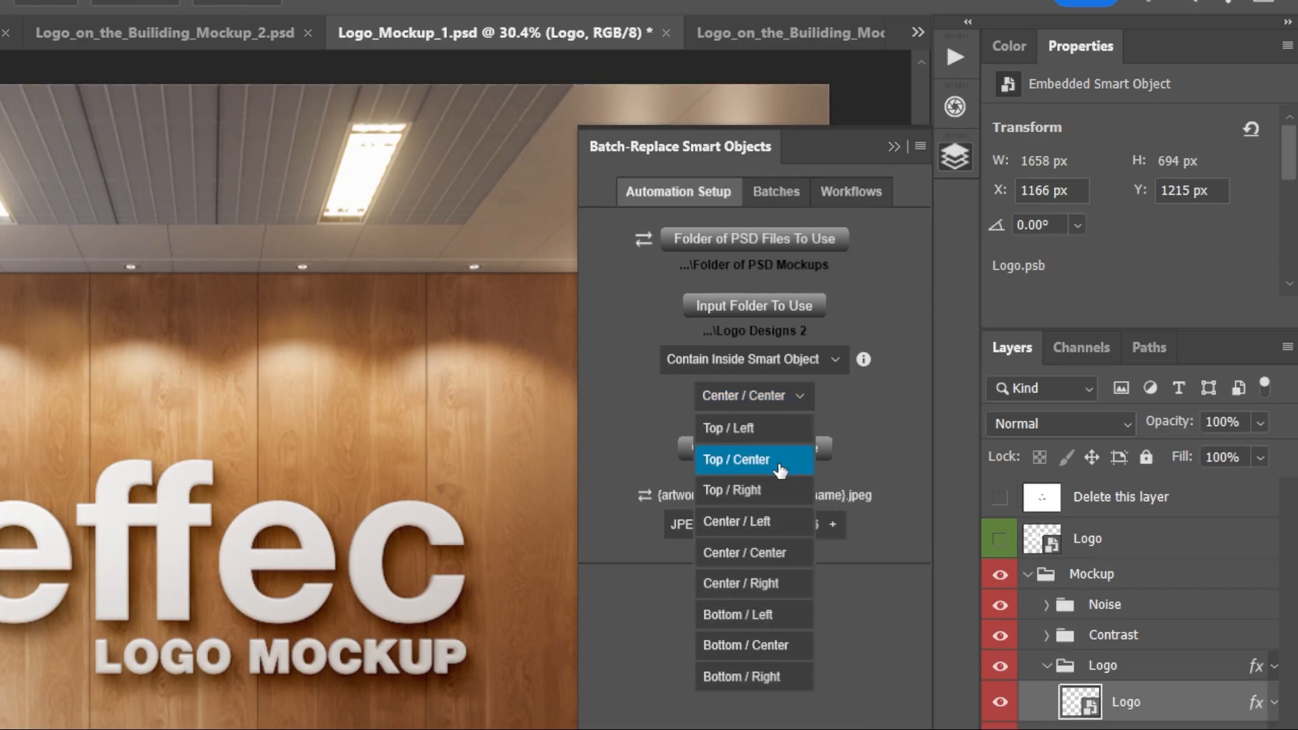
pyautogui.click(771, 465)
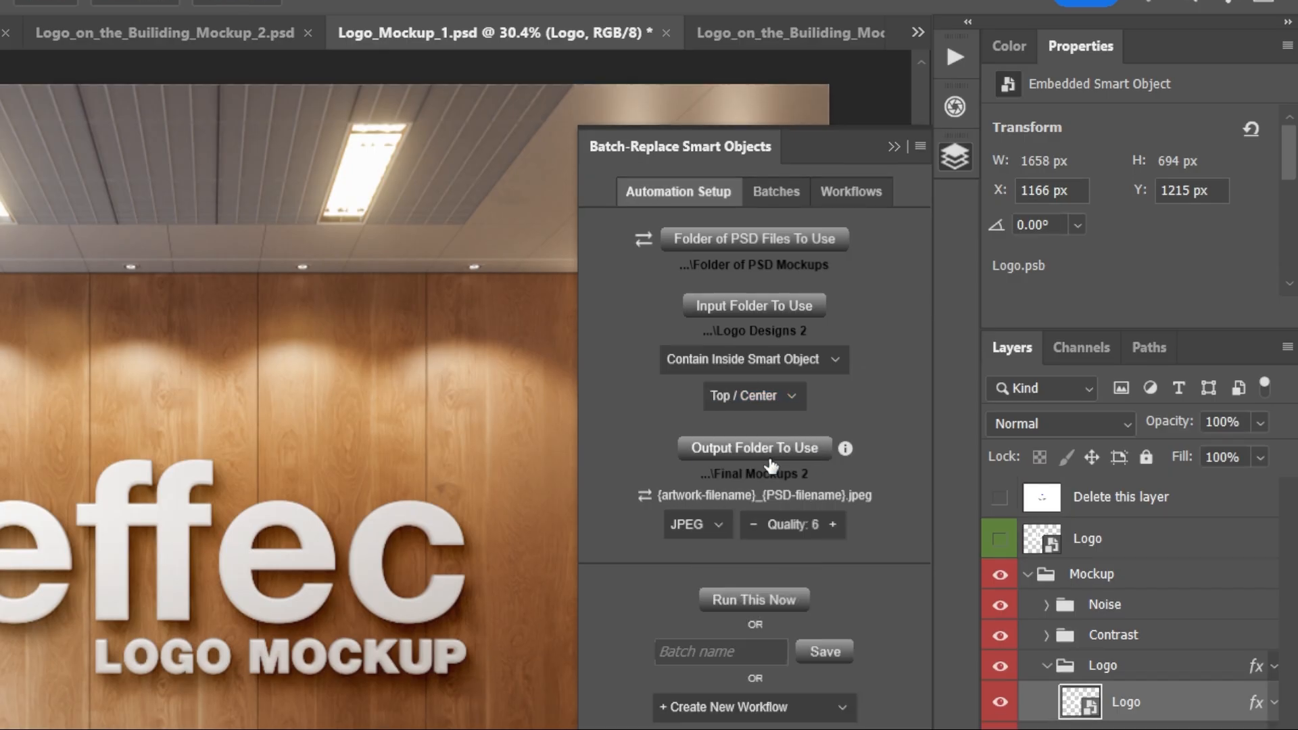
pyautogui.click(766, 404)
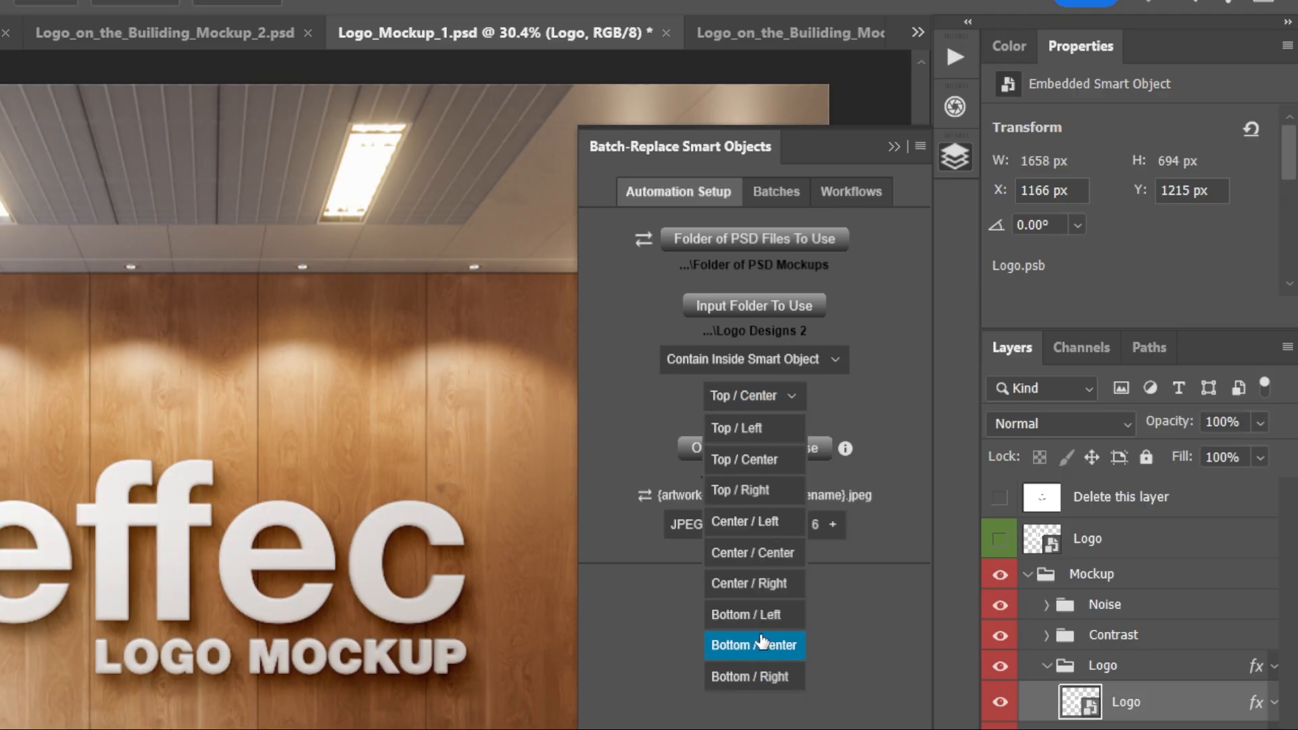
pyautogui.click(758, 640)
pyautogui.click(772, 394)
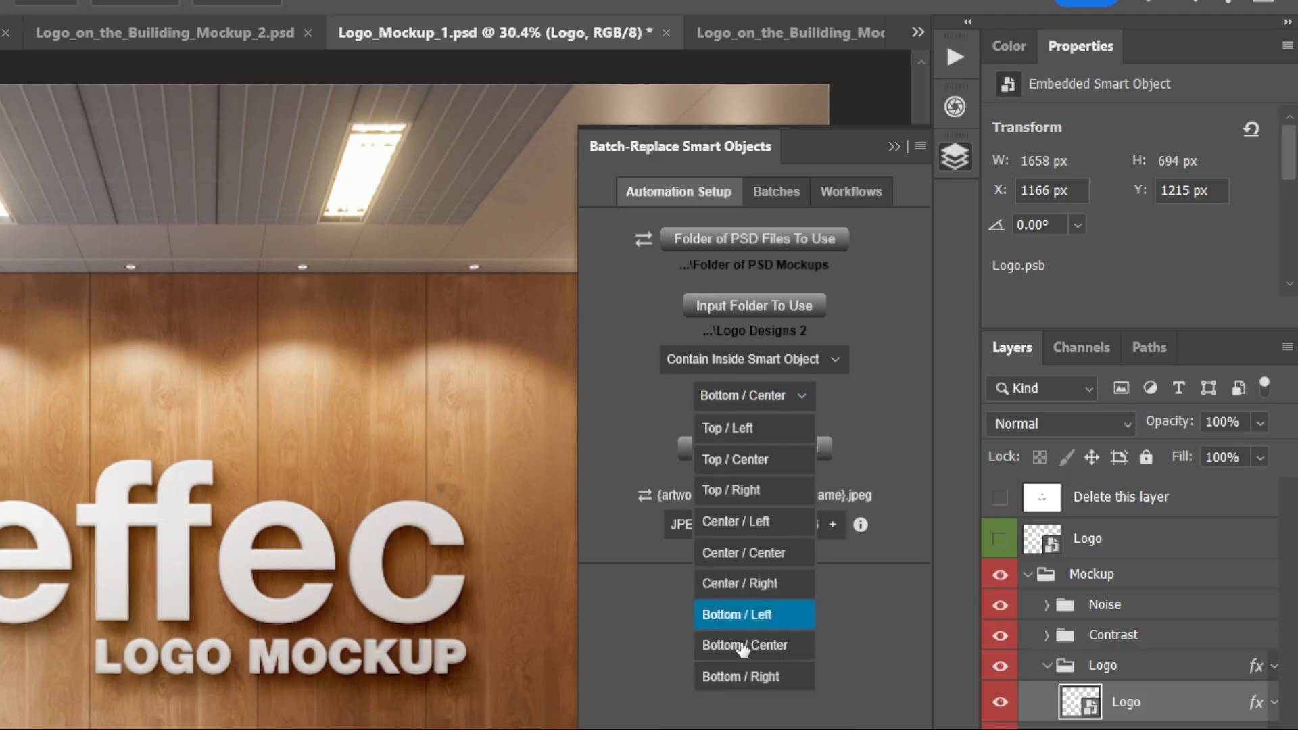
pyautogui.click(736, 549)
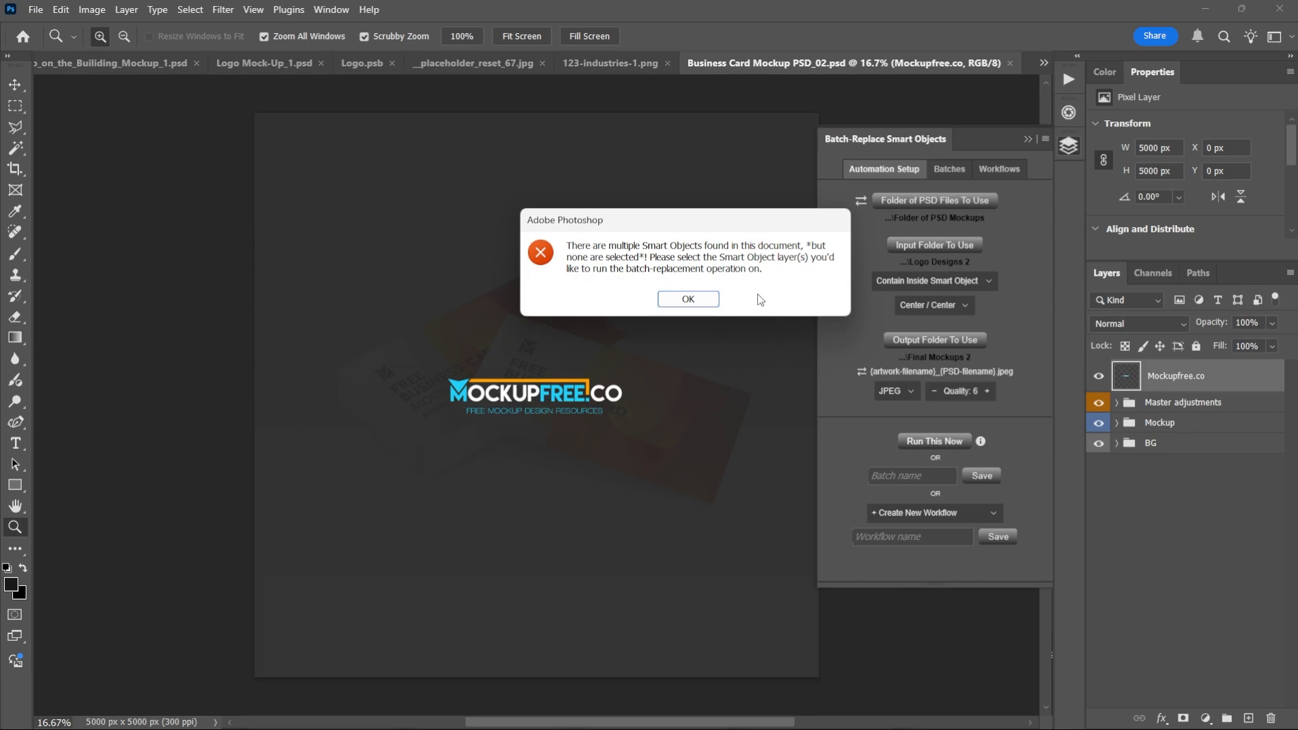
# Dismiss the Smart Object selection alert, and review the exported business card mockups in the Final Mockups 2 folder.
pyautogui.click(686, 298)
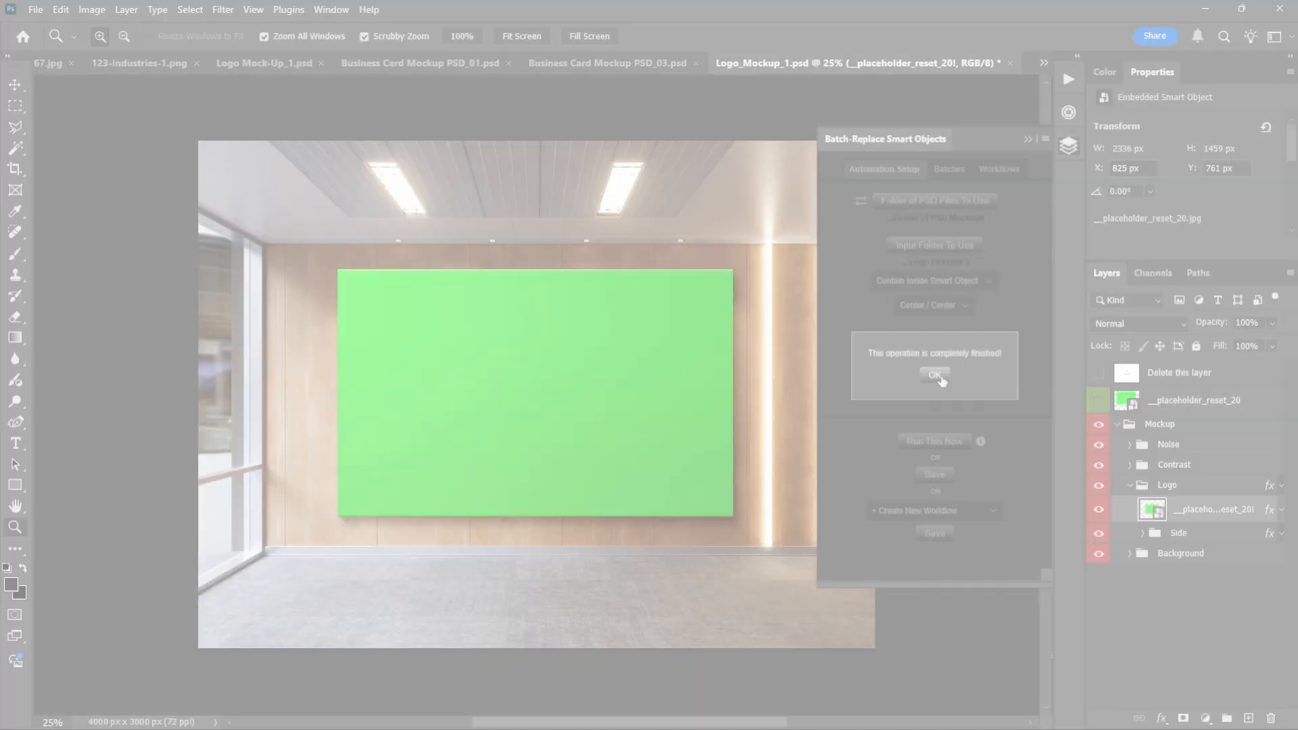
pyautogui.hotkey('alt', 'Tab')
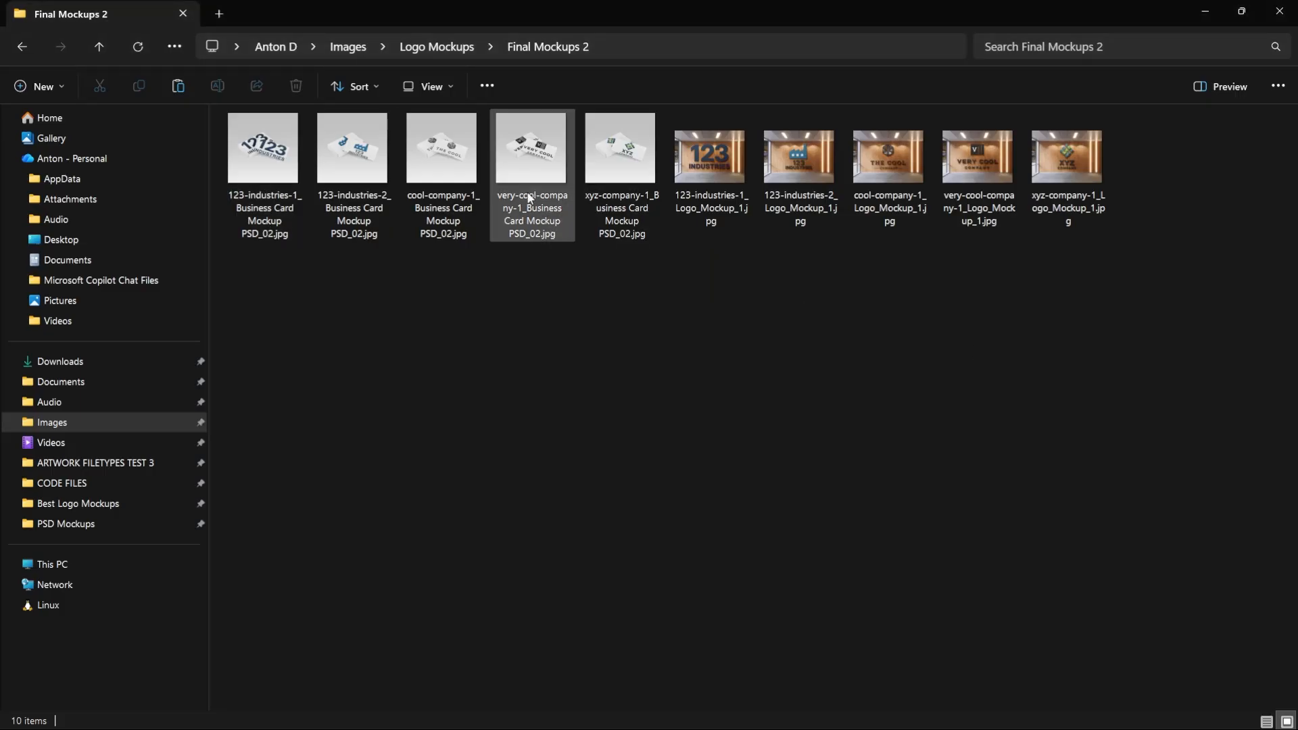
pyautogui.doubleClick(287, 159)
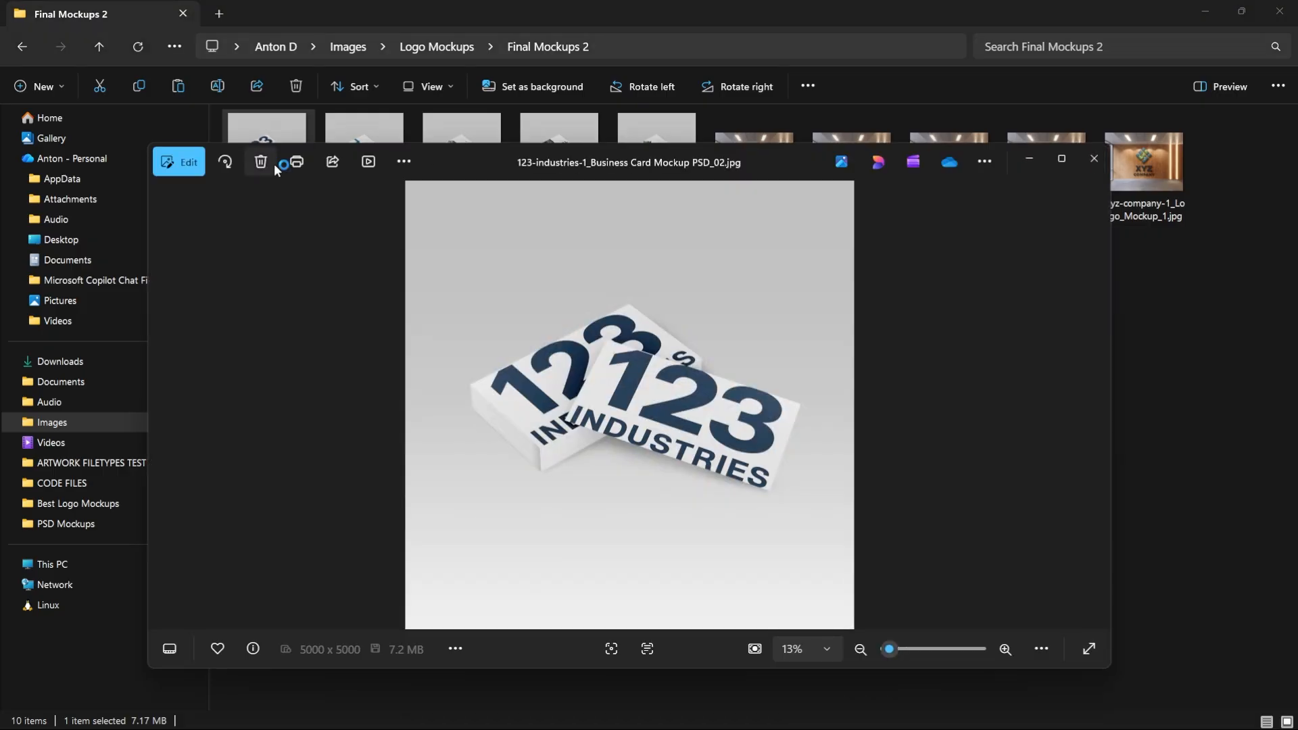
pyautogui.press('Right')
pyautogui.press('Right')
pyautogui.press('Right')
pyautogui.press('Right')
pyautogui.press('Right')
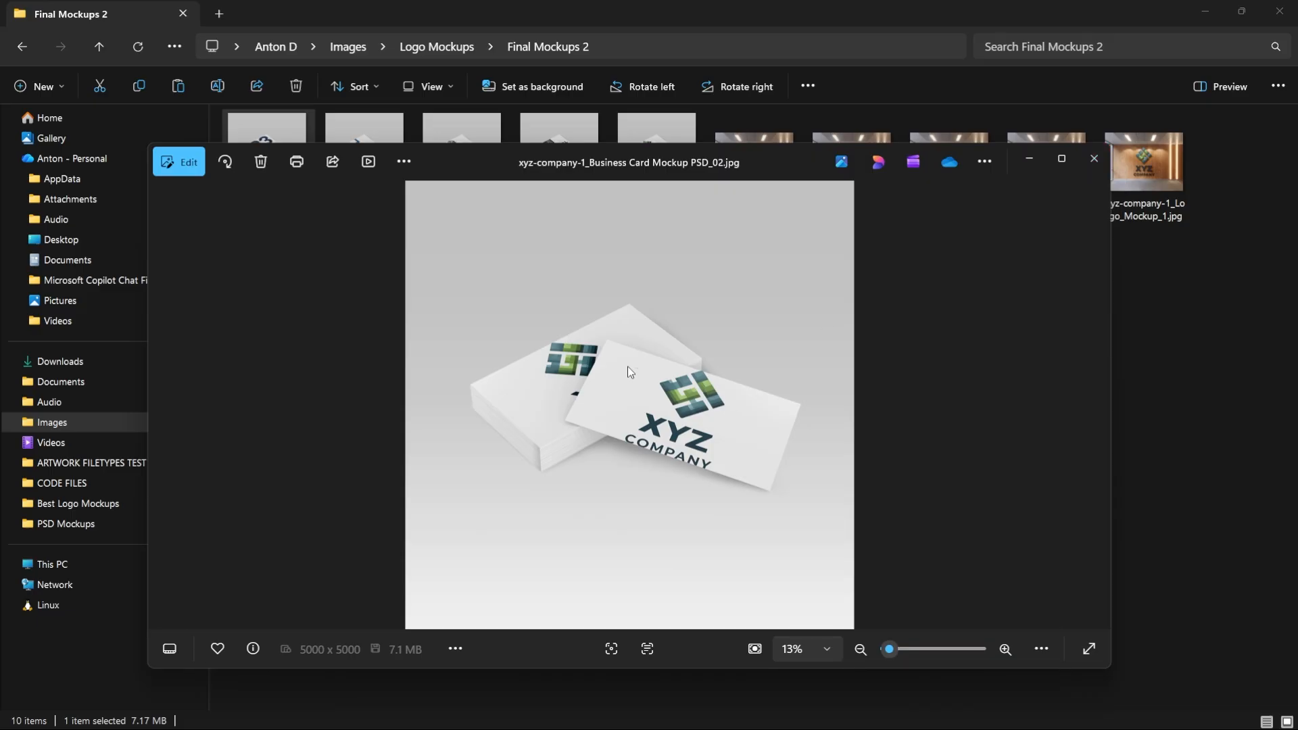
pyautogui.click(1095, 161)
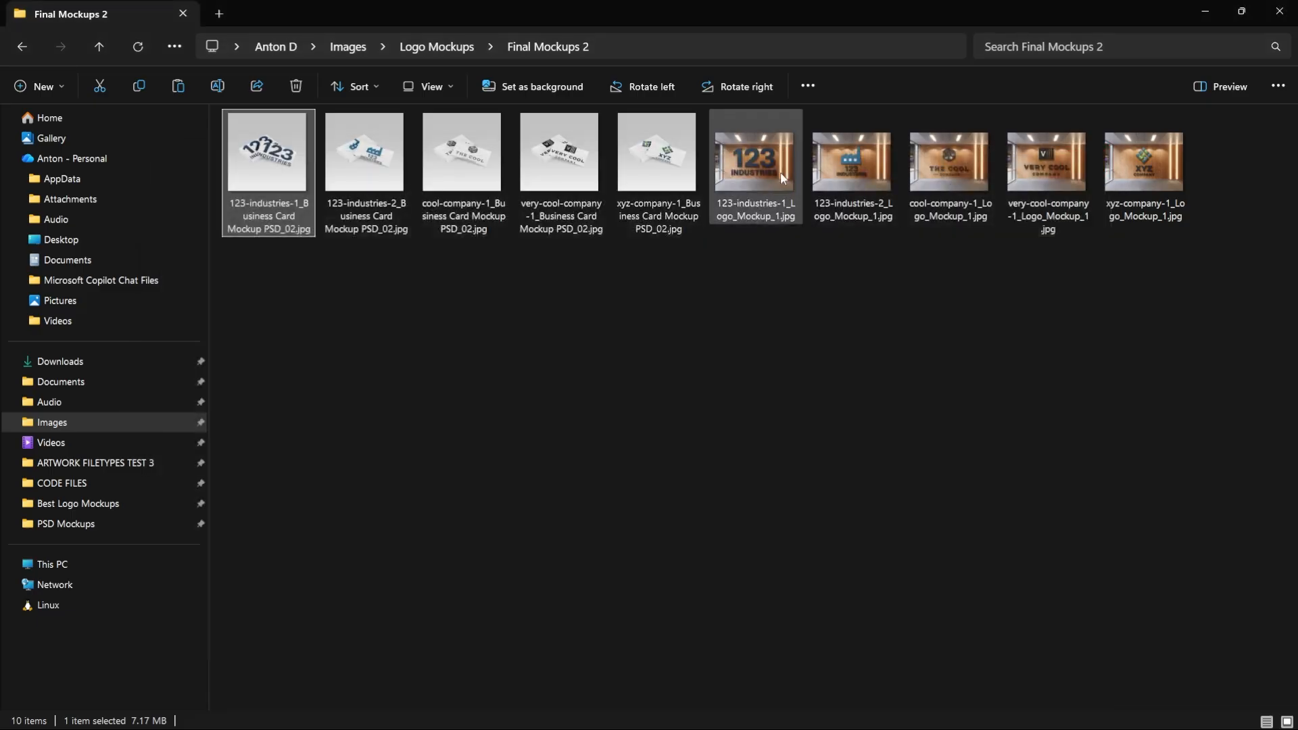
# Examine the logo size in the 123-industries-1 wall mockup and the 123-industries-2 business card mockup, and return to Photoshop.
pyautogui.doubleClick(763, 172)
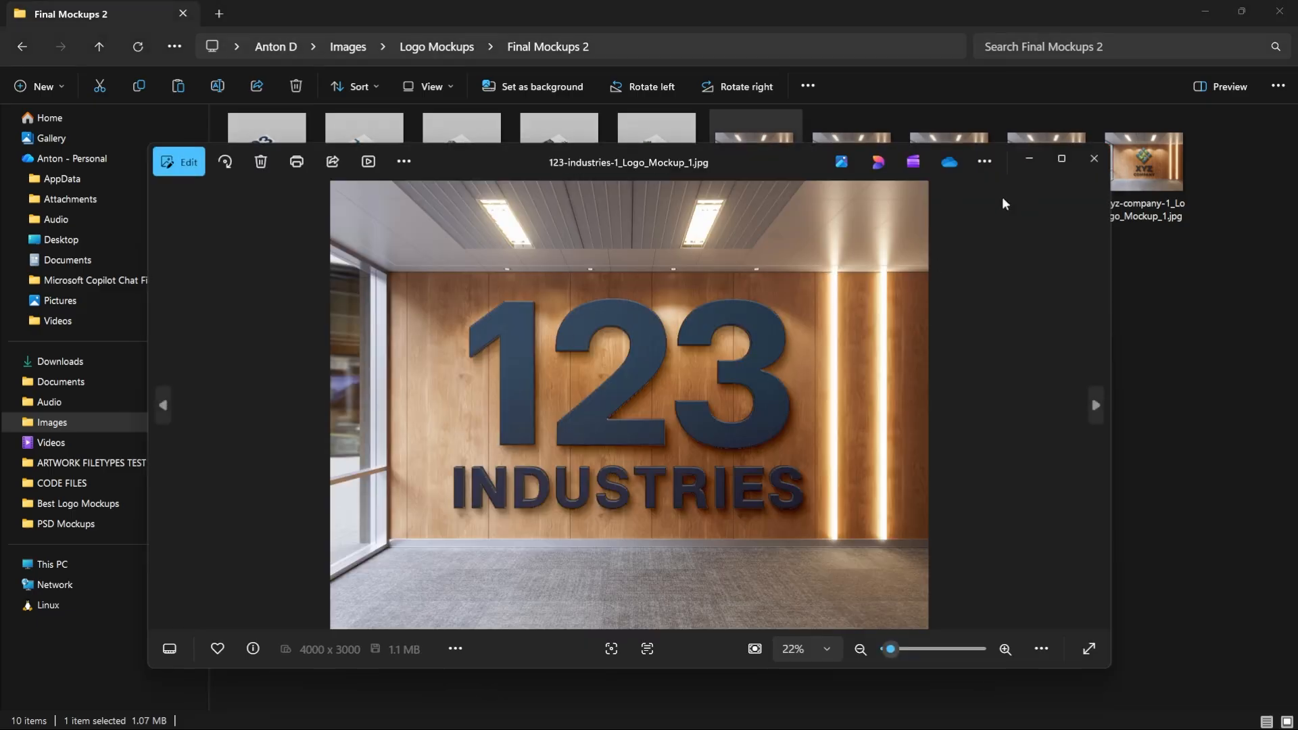
pyautogui.click(1094, 160)
pyautogui.hotkey('alt', 'Tab')
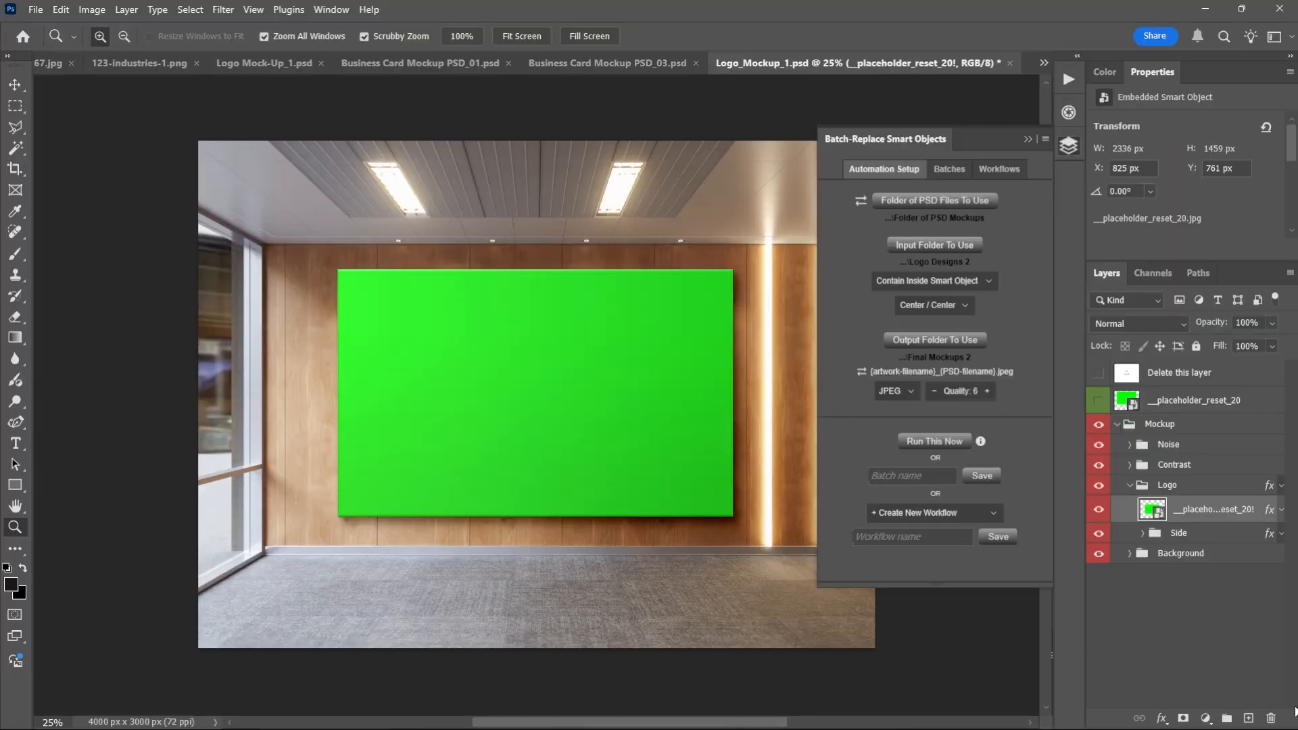
pyautogui.hotkey('alt', 'Tab')
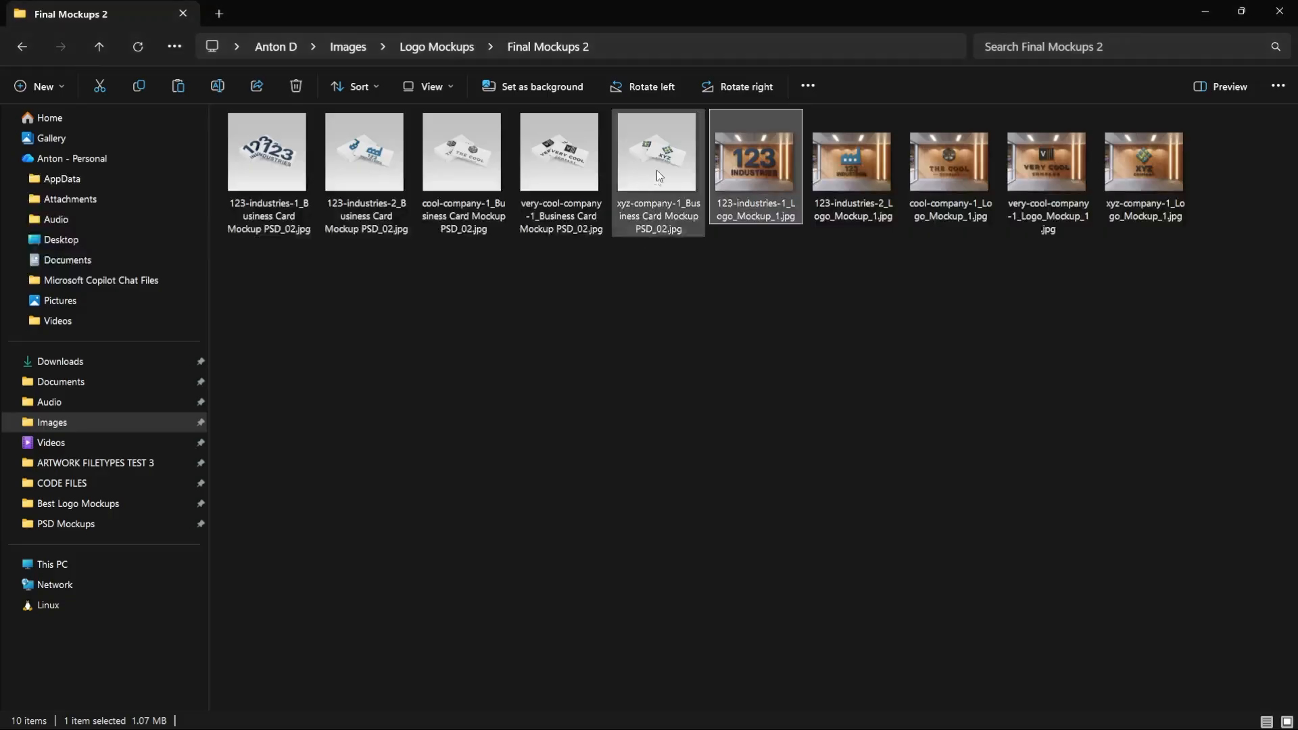
pyautogui.doubleClick(981, 201)
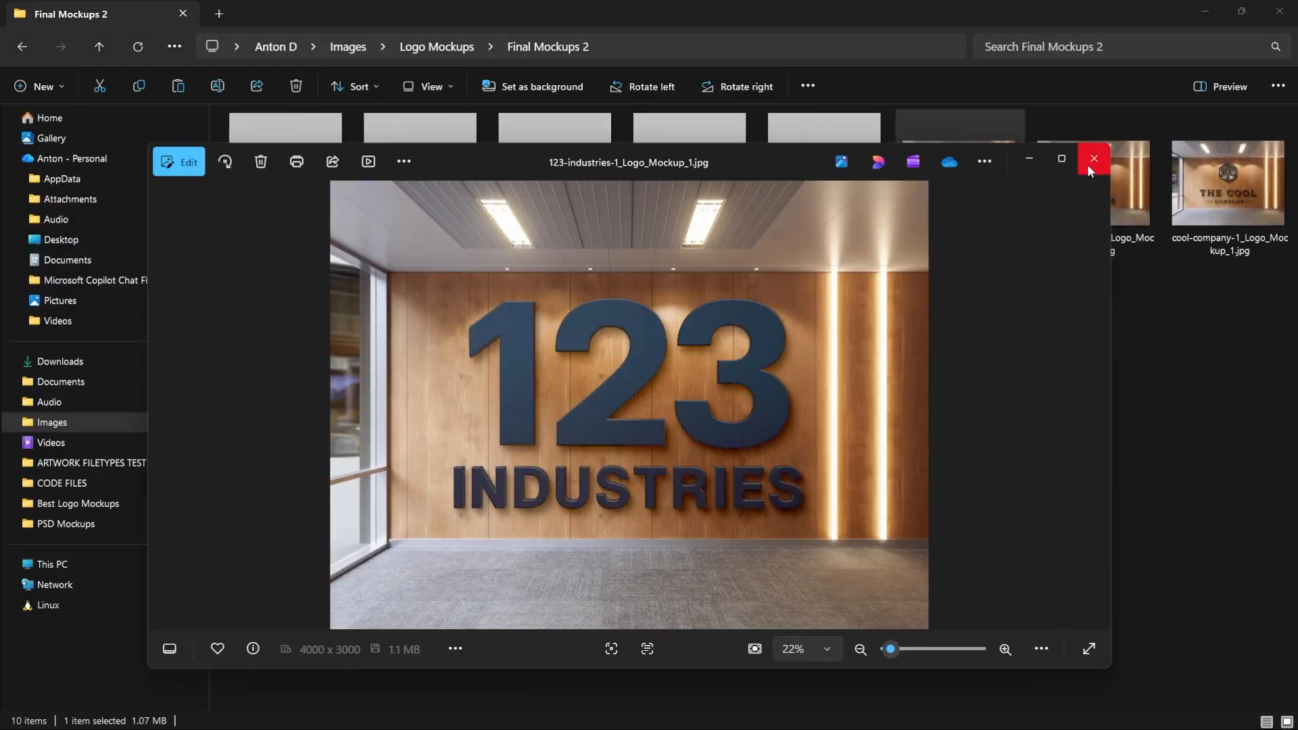
pyautogui.click(1090, 160)
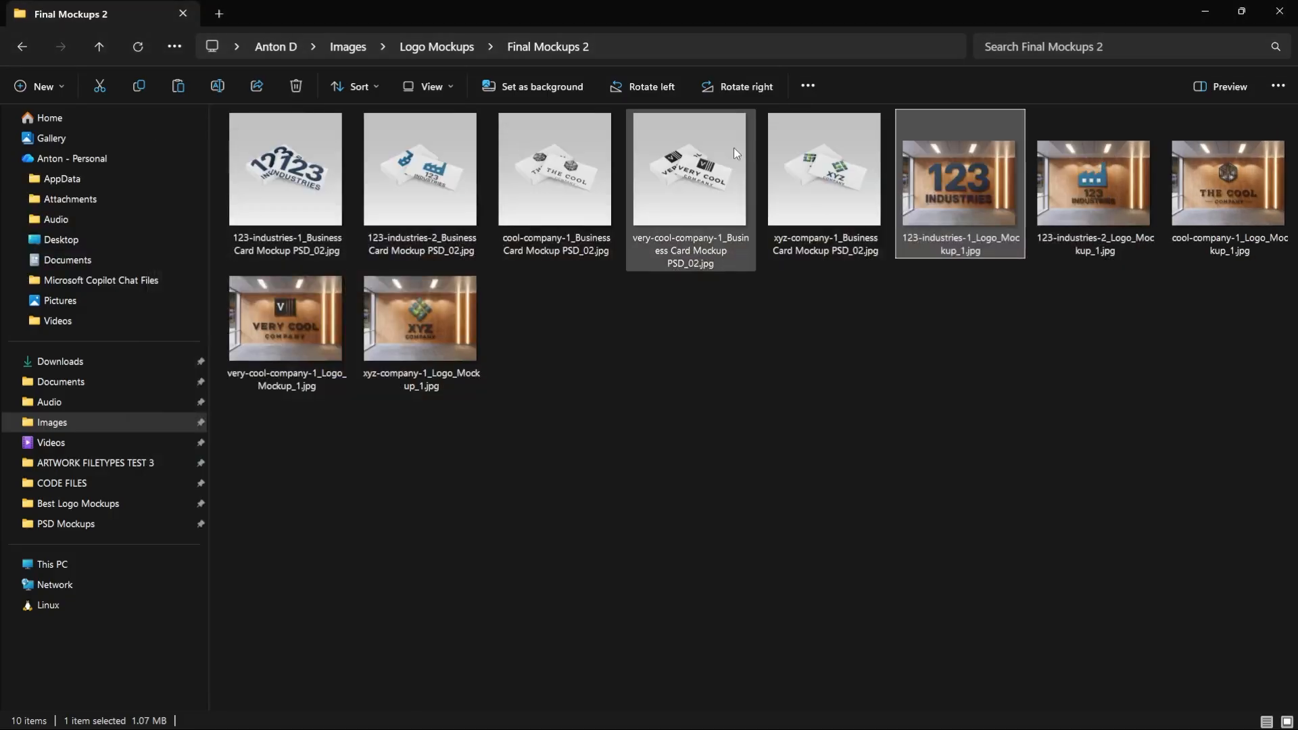
pyautogui.doubleClick(460, 181)
pyautogui.click(1094, 158)
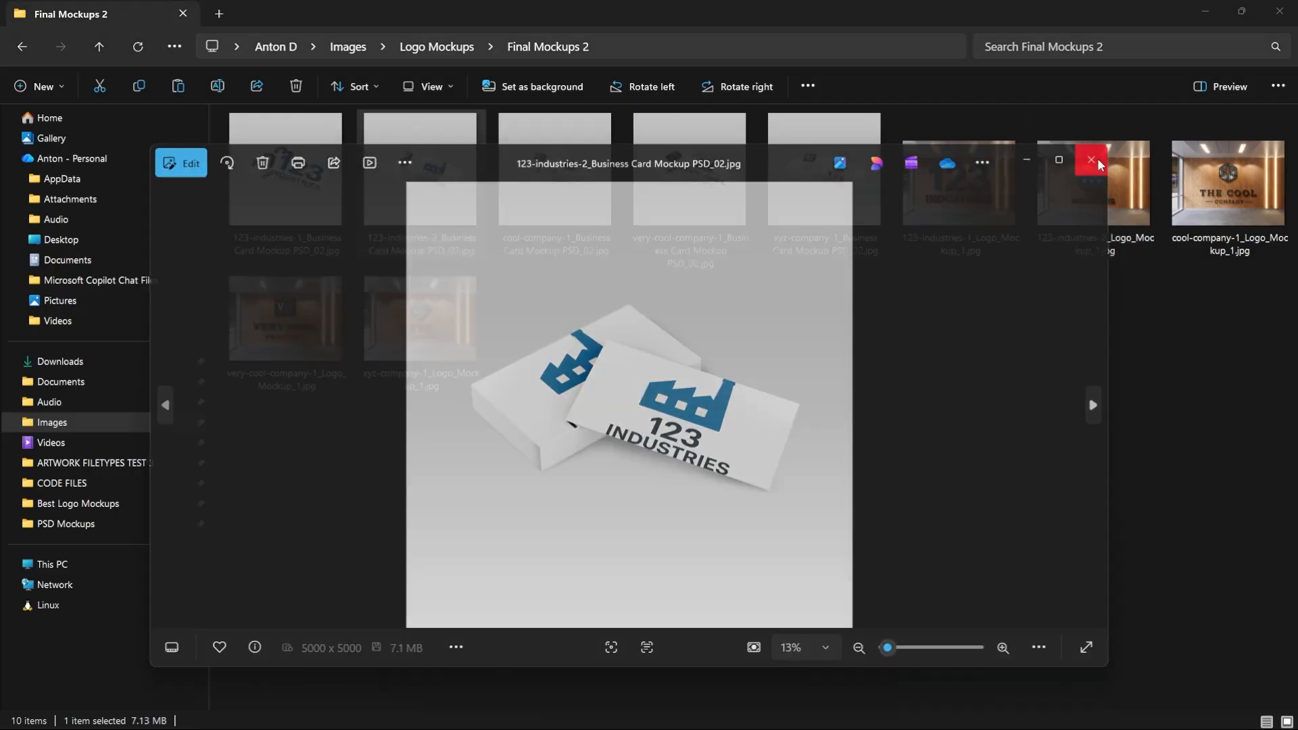
pyautogui.hotkey('alt', 'Tab')
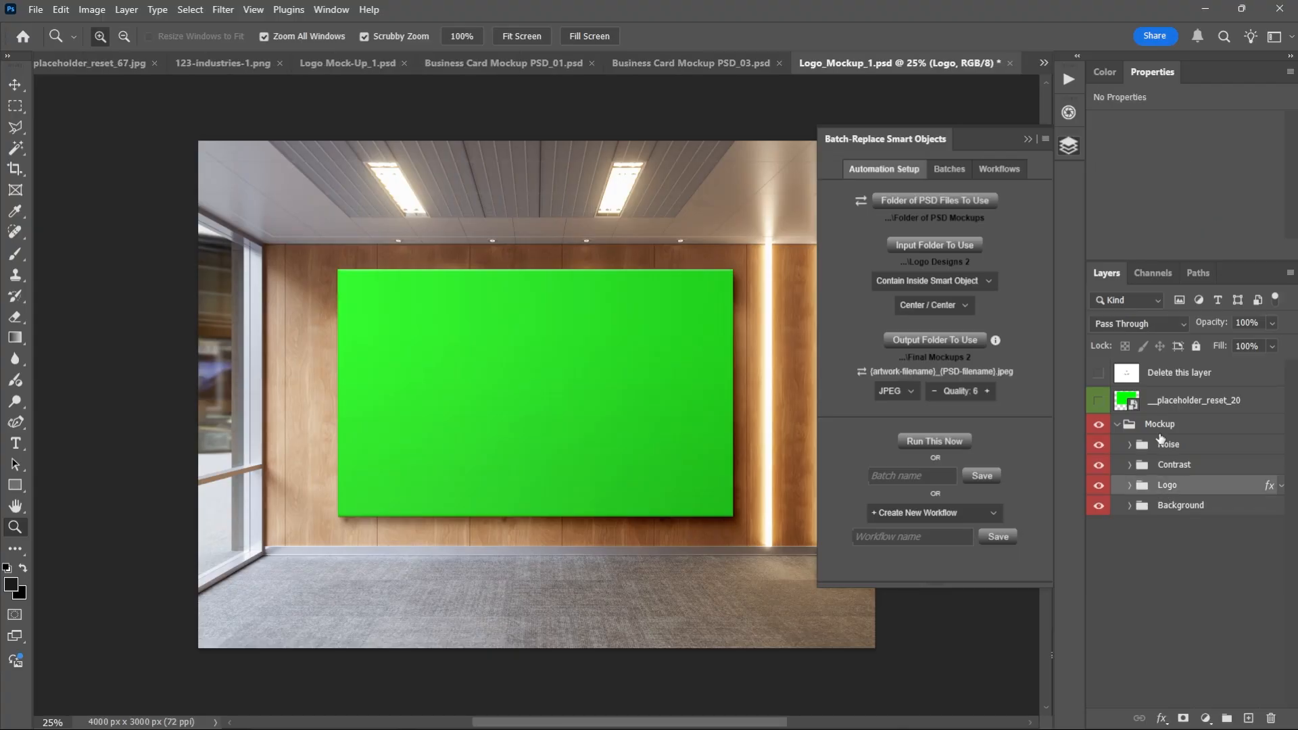
# Scale the Logo group in Logo_Mockup_1.psd to 80% of its size.
pyautogui.hotkey('ctrl', 't')
pyautogui.click(690, 300)
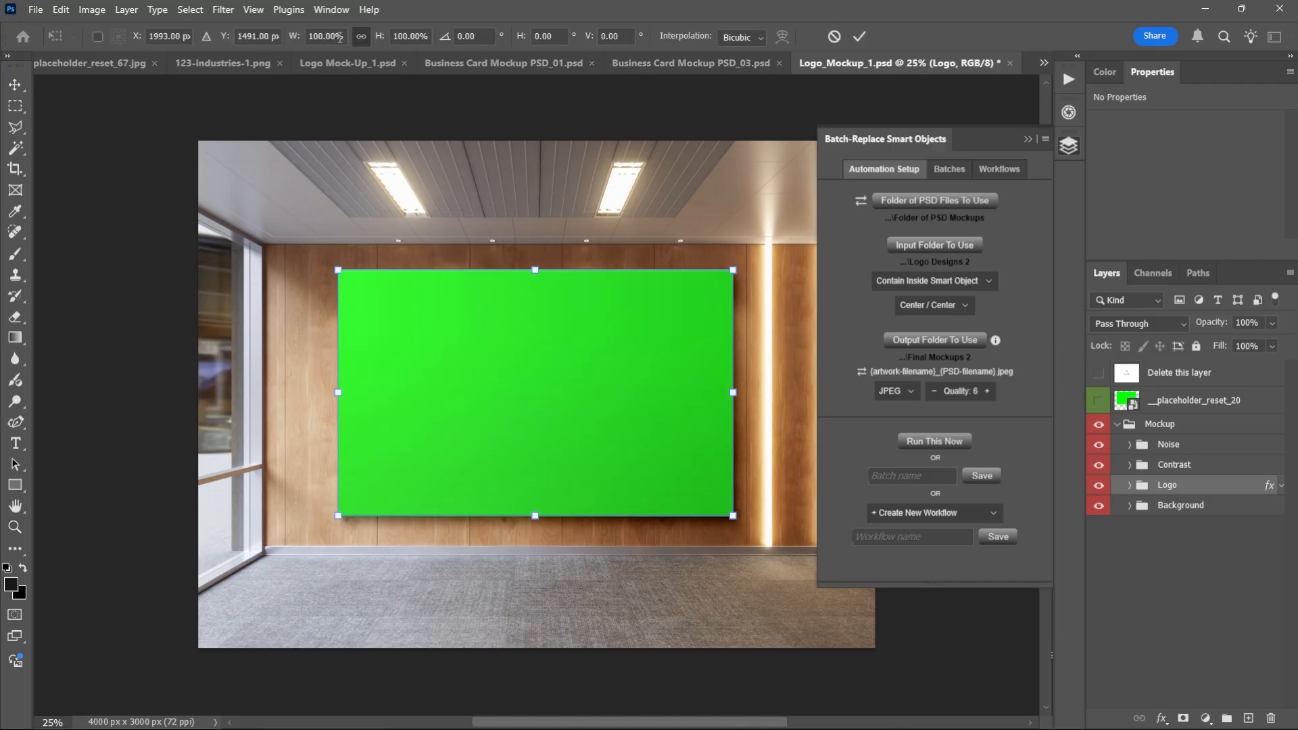
pyautogui.write('80')
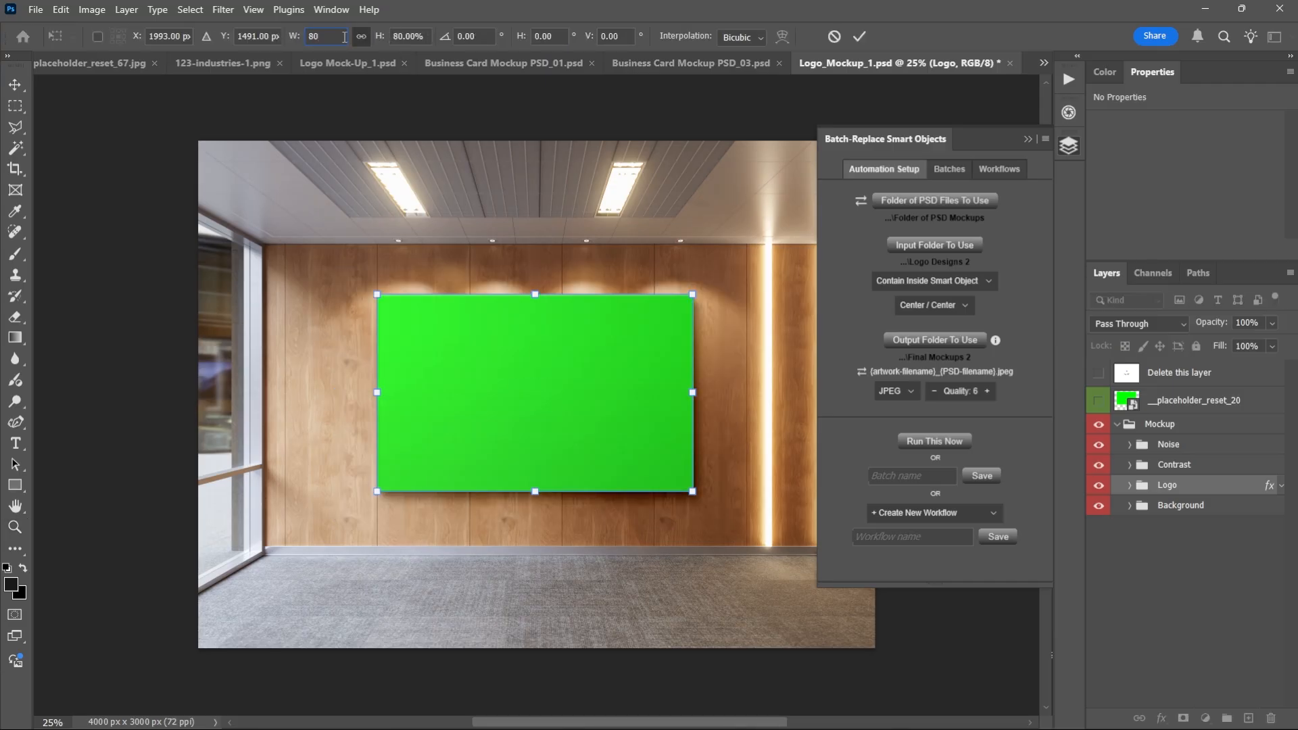
pyautogui.press('Return')
pyautogui.press('z')
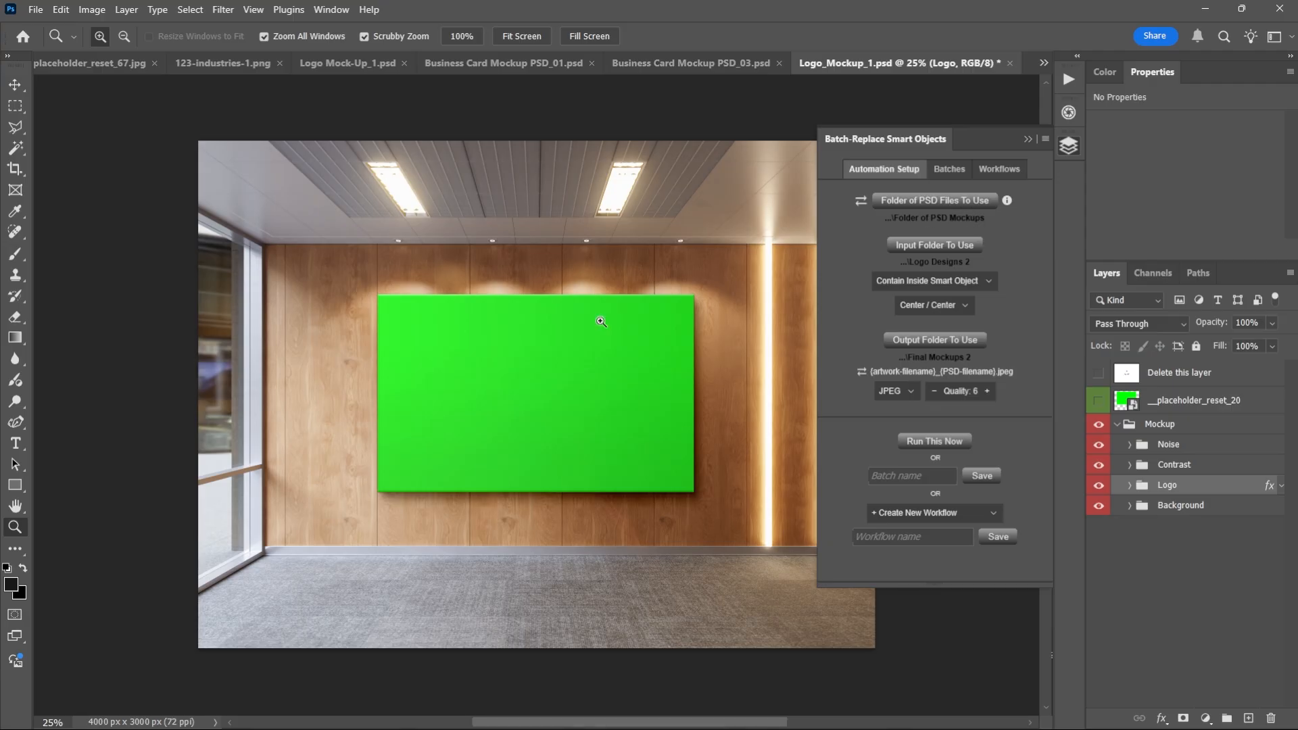
# Check the exported 123-industries-1_Logo_Mockup_1.jpg once more, and return to Photoshop.
pyautogui.hotkey('alt', 'Tab')
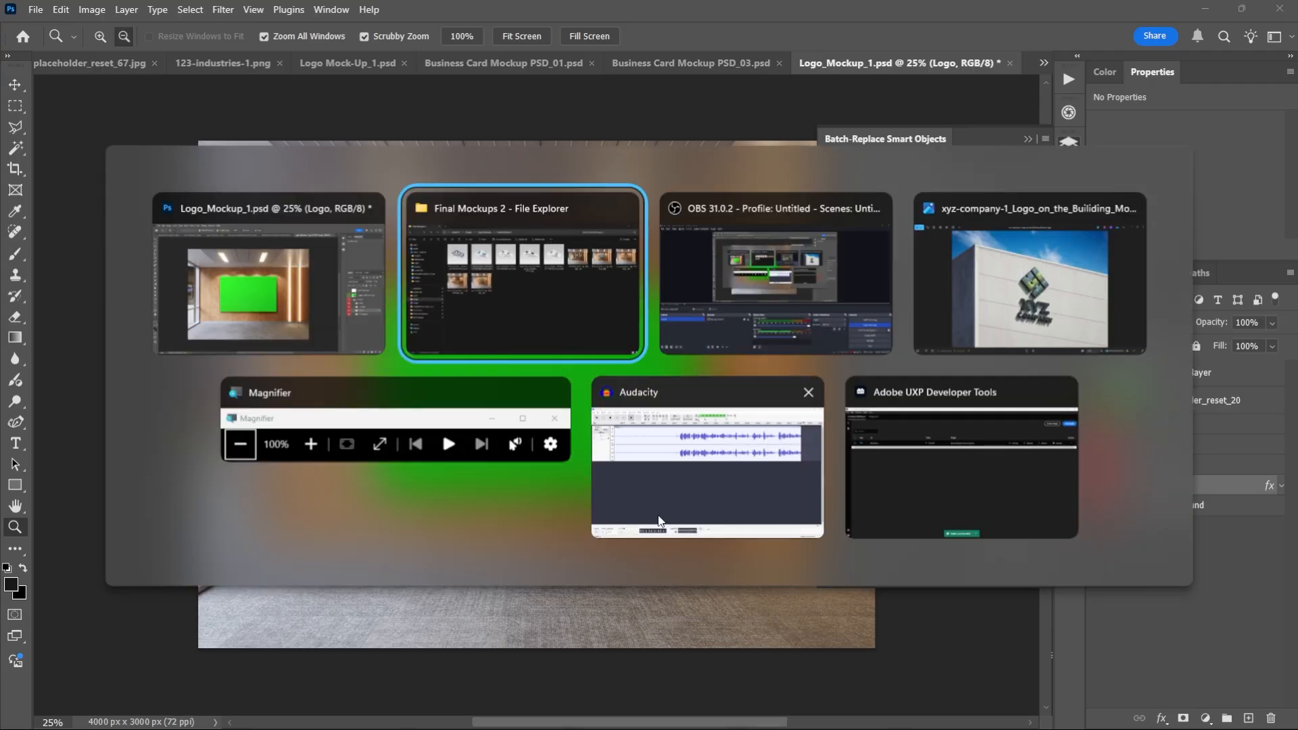
pyautogui.press('Right')
pyautogui.press('Return')
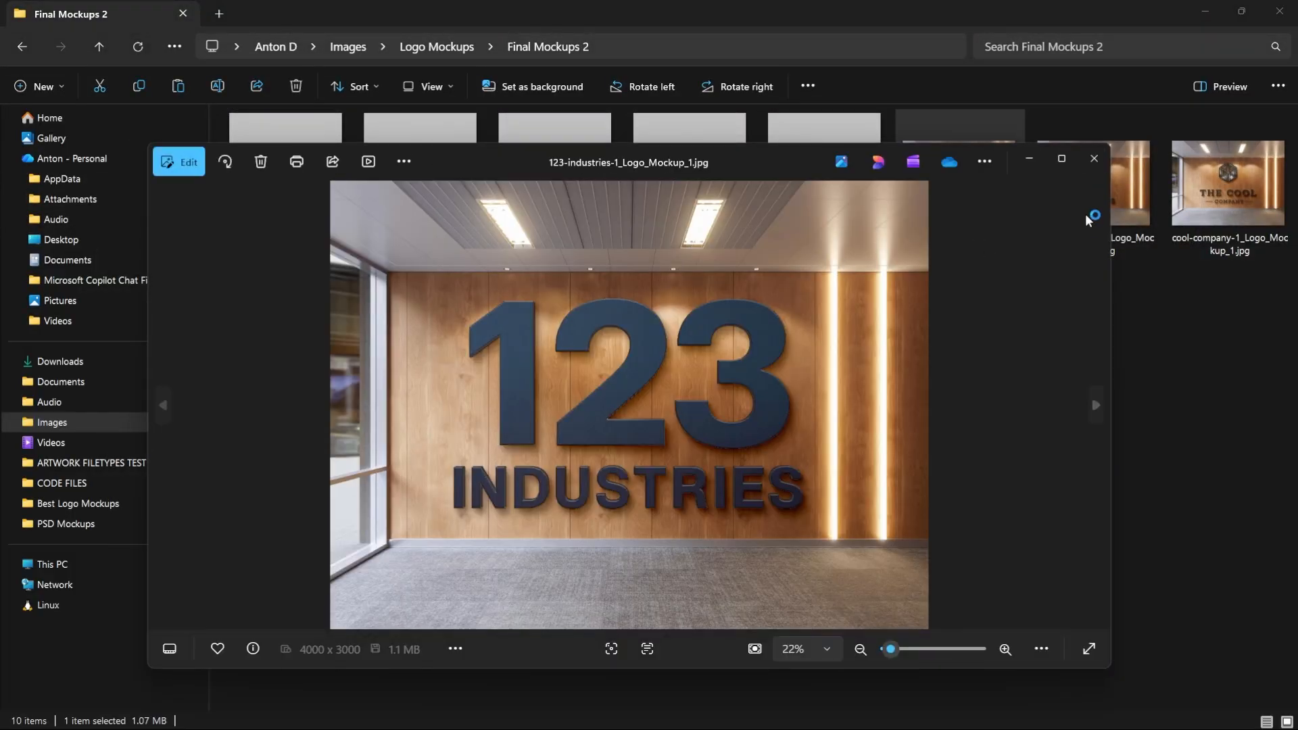
pyautogui.click(1091, 162)
pyautogui.hotkey('alt', 'Tab')
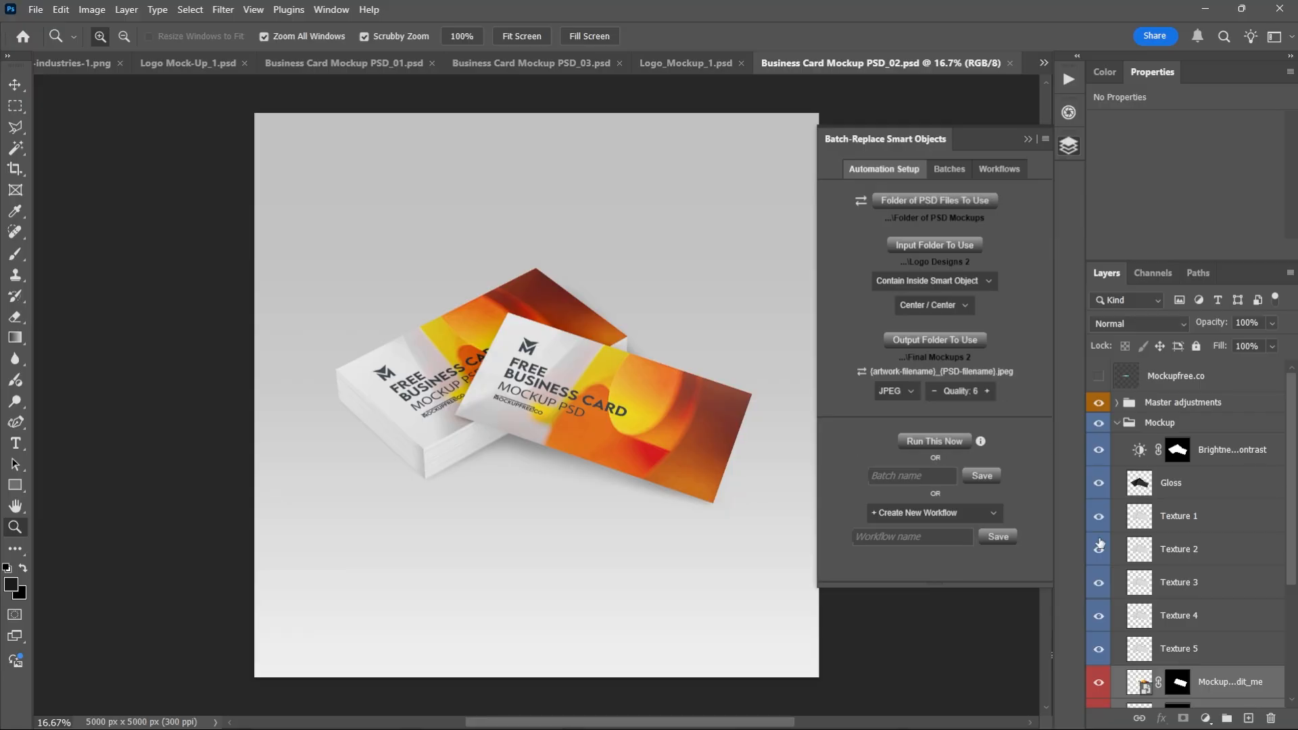
# Shrink the Edit_me smart objects of both cards in Business Card Mockup PSD_02.psd, scaling the front card to 75%, and save the file.
pyautogui.scroll(-1, 1269, 619)
pyautogui.click(1100, 653)
pyautogui.click(1099, 653)
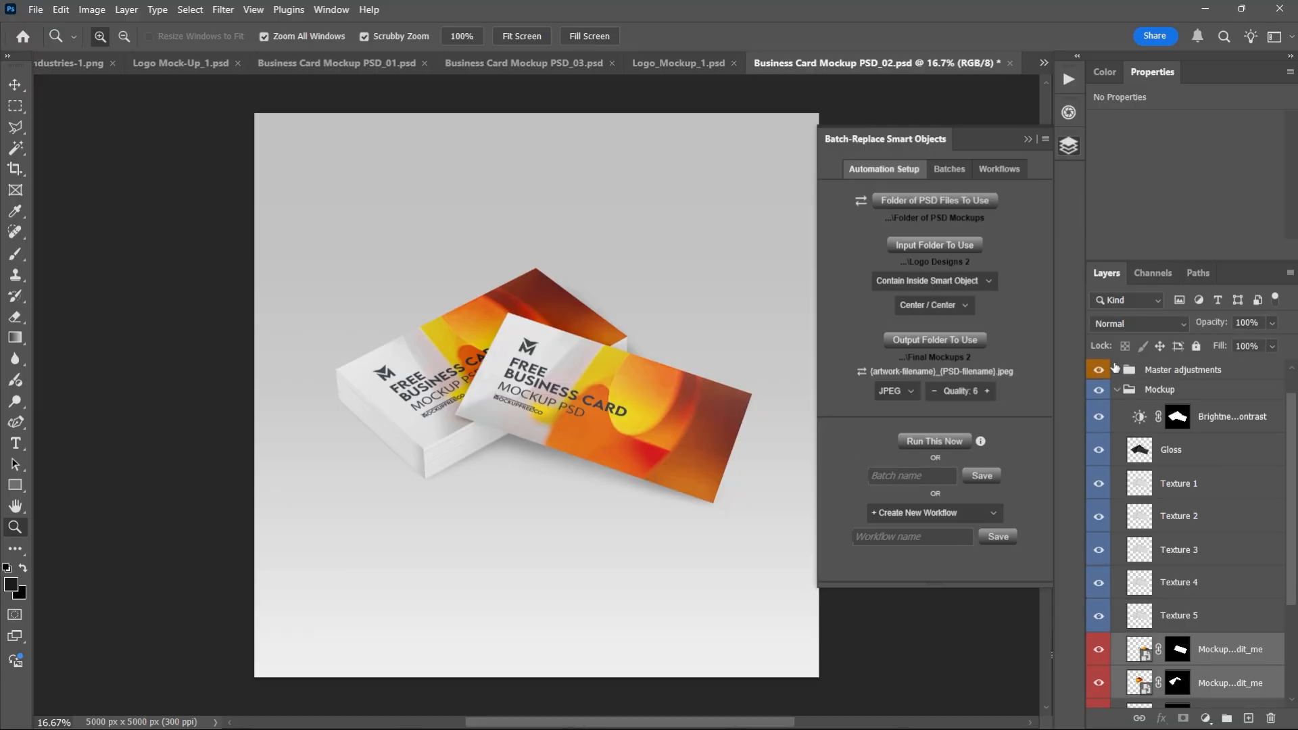
pyautogui.click(1218, 653)
pyautogui.hotkey('ctrl', 't')
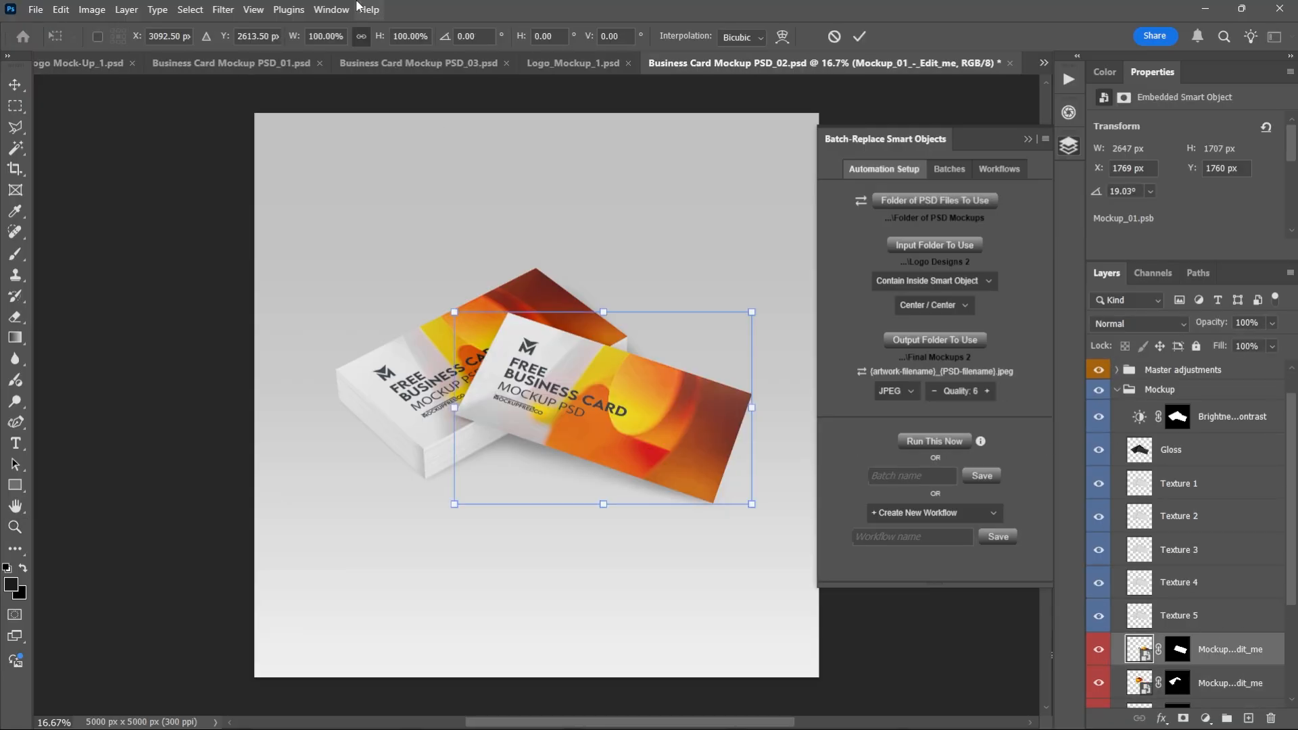
pyautogui.click(335, 36)
pyautogui.write('5')
pyautogui.write('7')
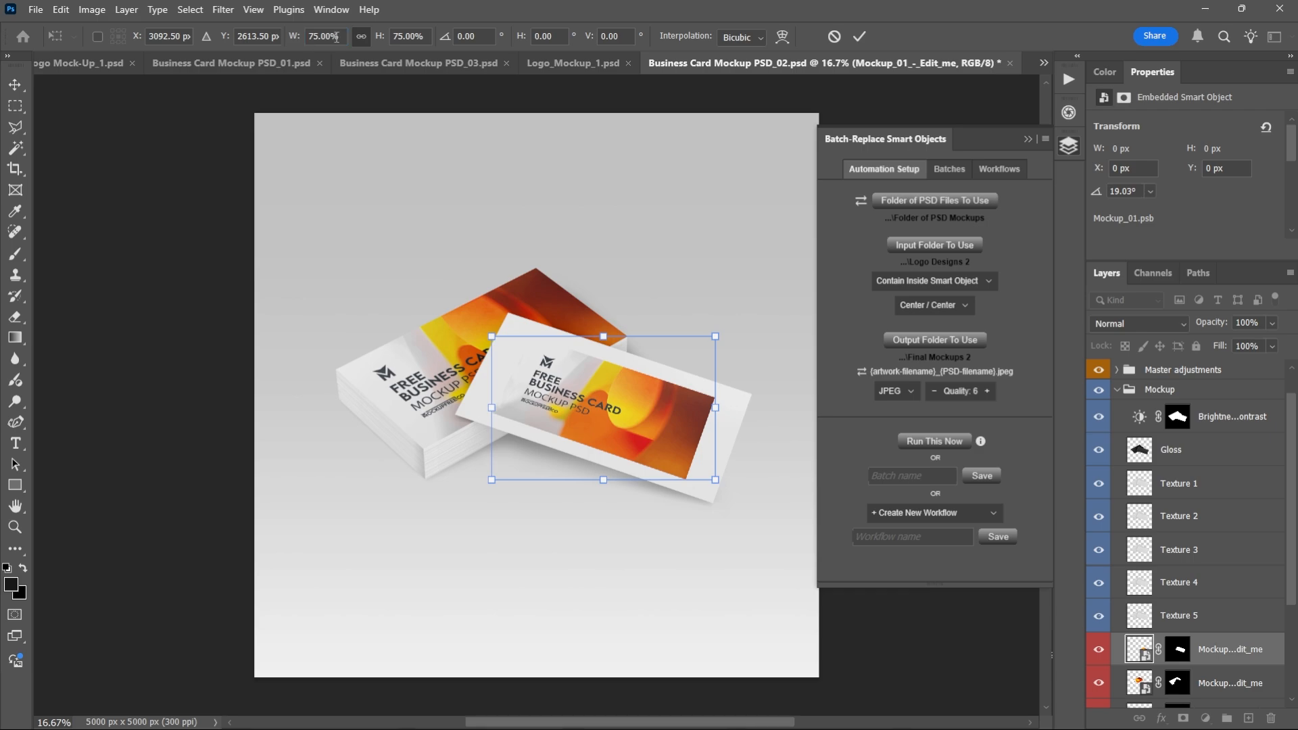
pyautogui.press('Return')
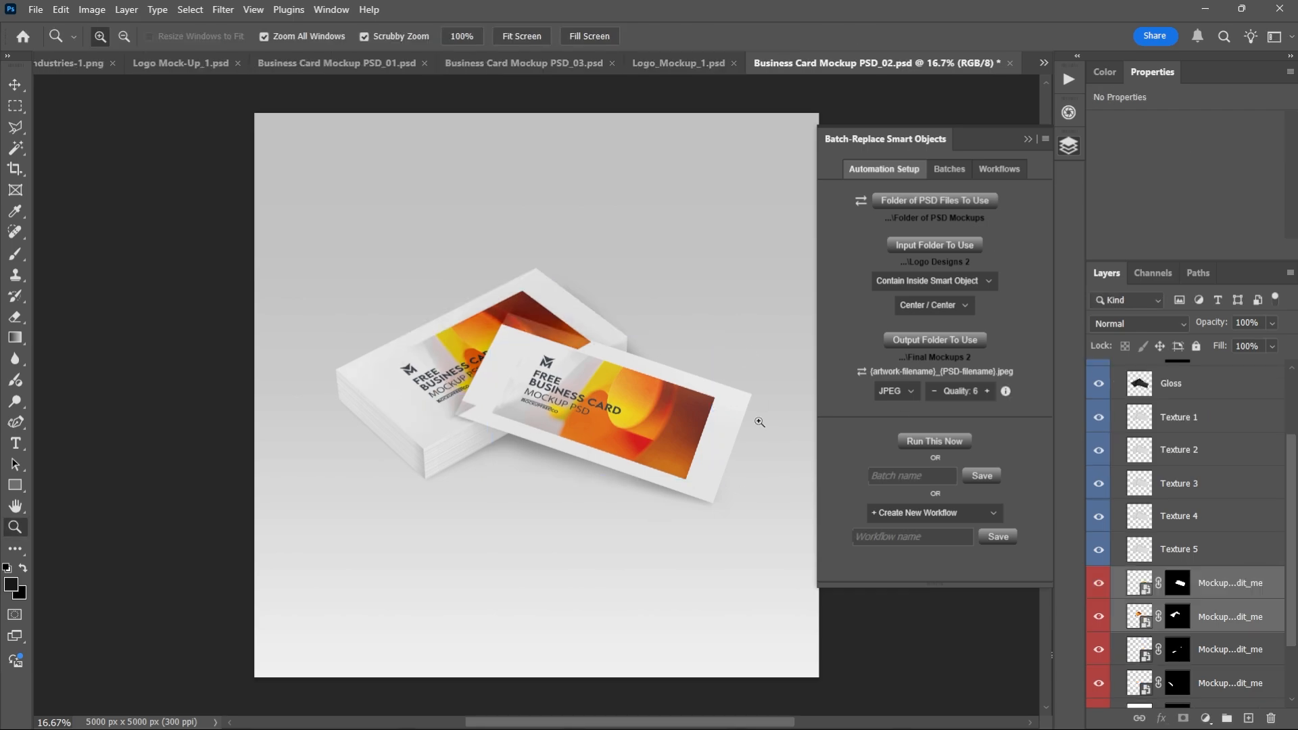
pyautogui.hotkey('ctrl', 's')
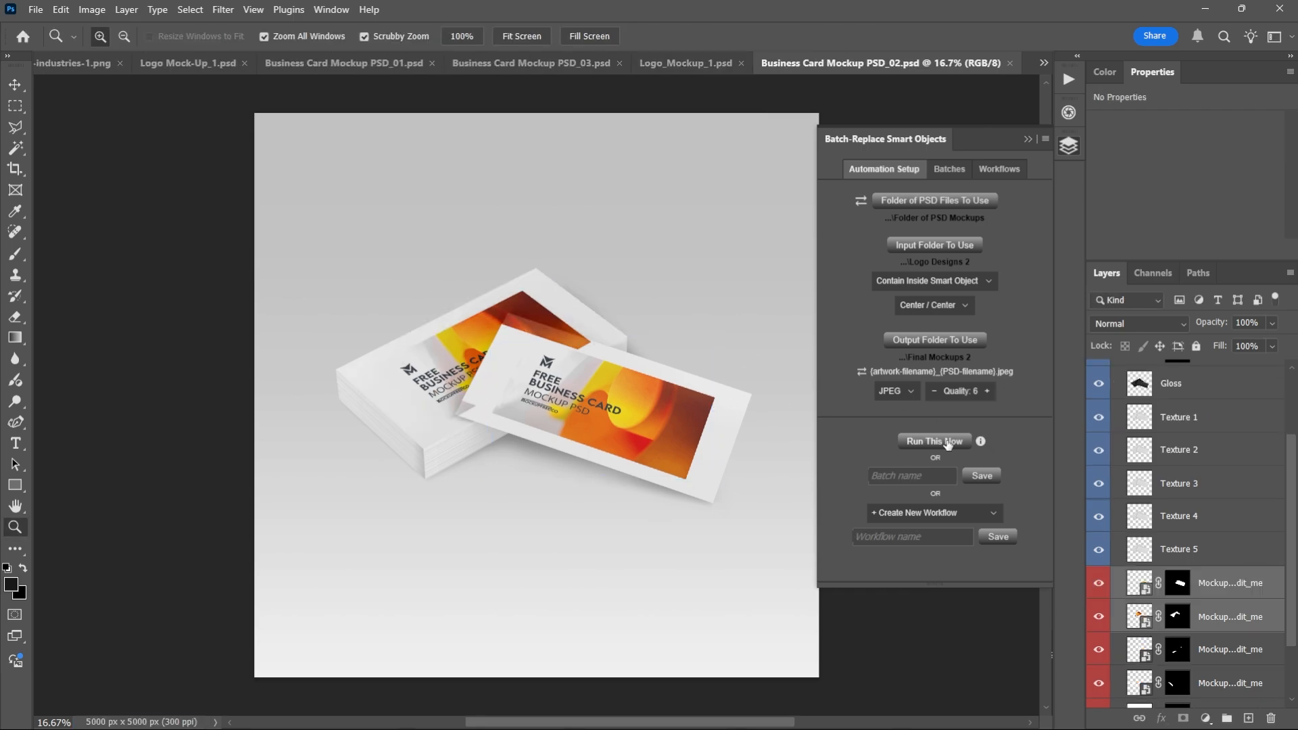
# Run the smart object replacement on the Folder of PSD Mockups with the Logo Designs 2 artwork, exporting JPEGs into Final Mockups 2.
pyautogui.click(944, 438)
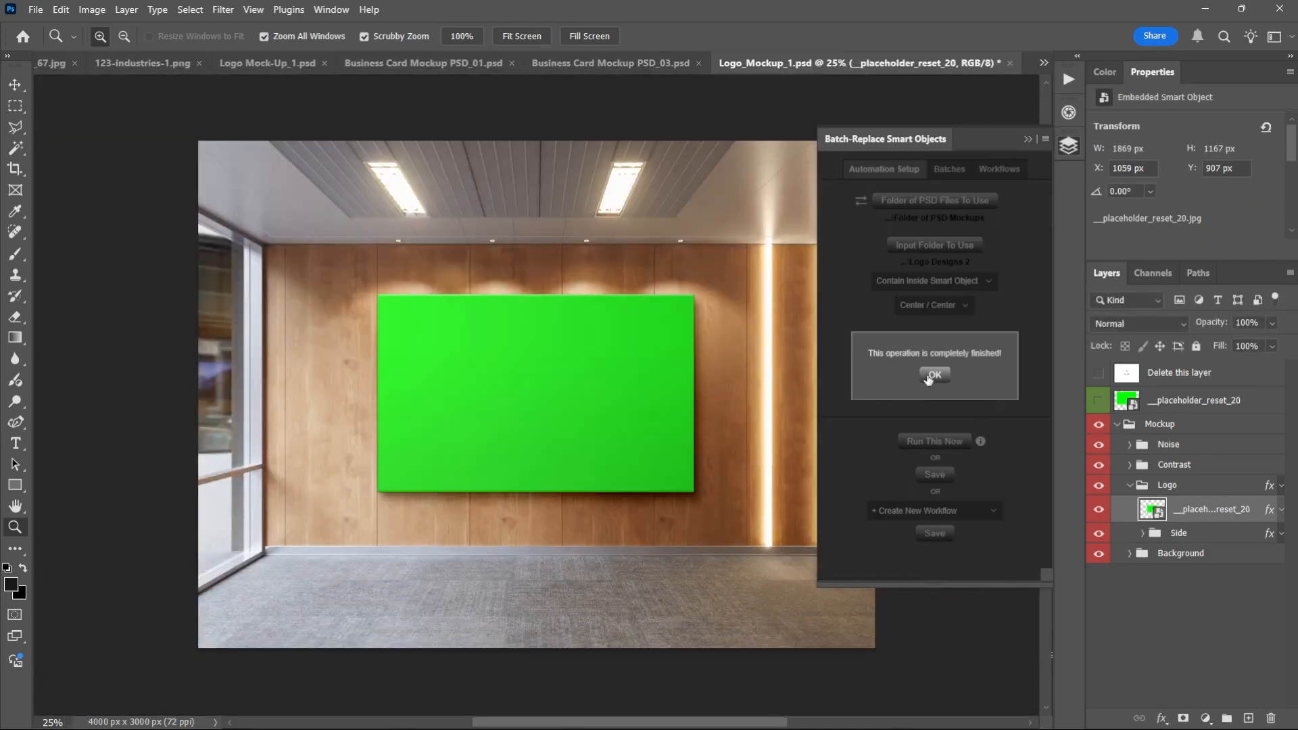
pyautogui.click(931, 375)
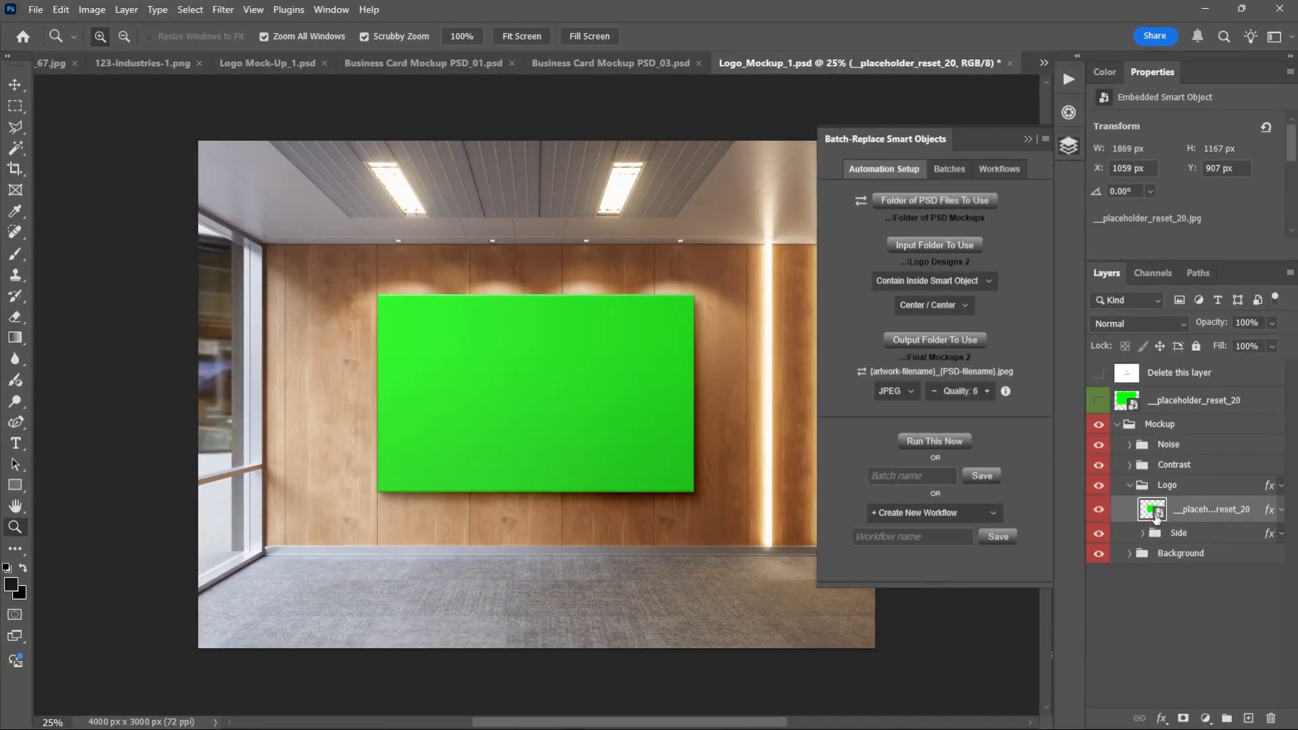
# Examine the logo sizes across the exported mockups in the Final Mockups 2 folder, and return to Photoshop.
pyautogui.hotkey('alt', 'Tab')
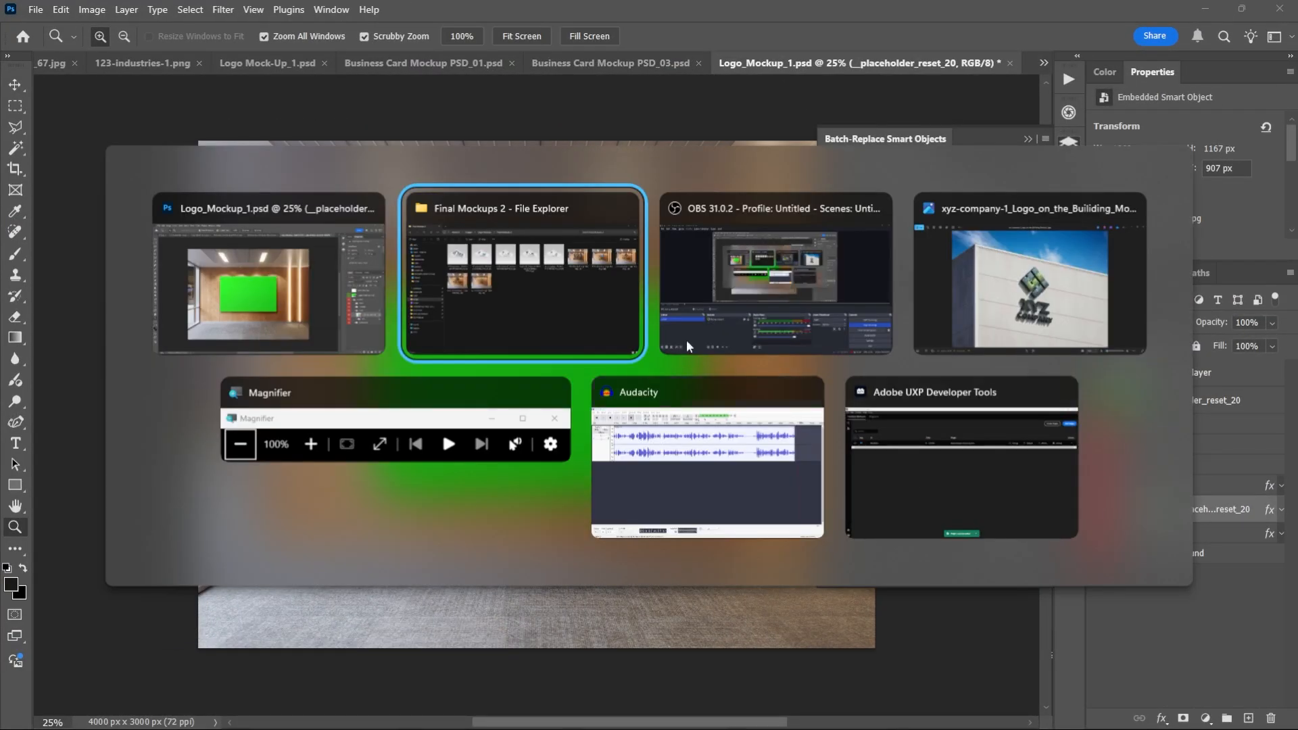
pyautogui.keyDown('ctrl'); pyautogui.scroll(1, 563, 246); pyautogui.keyUp('ctrl')
pyautogui.click(346, 199)
pyautogui.doubleClick(346, 200)
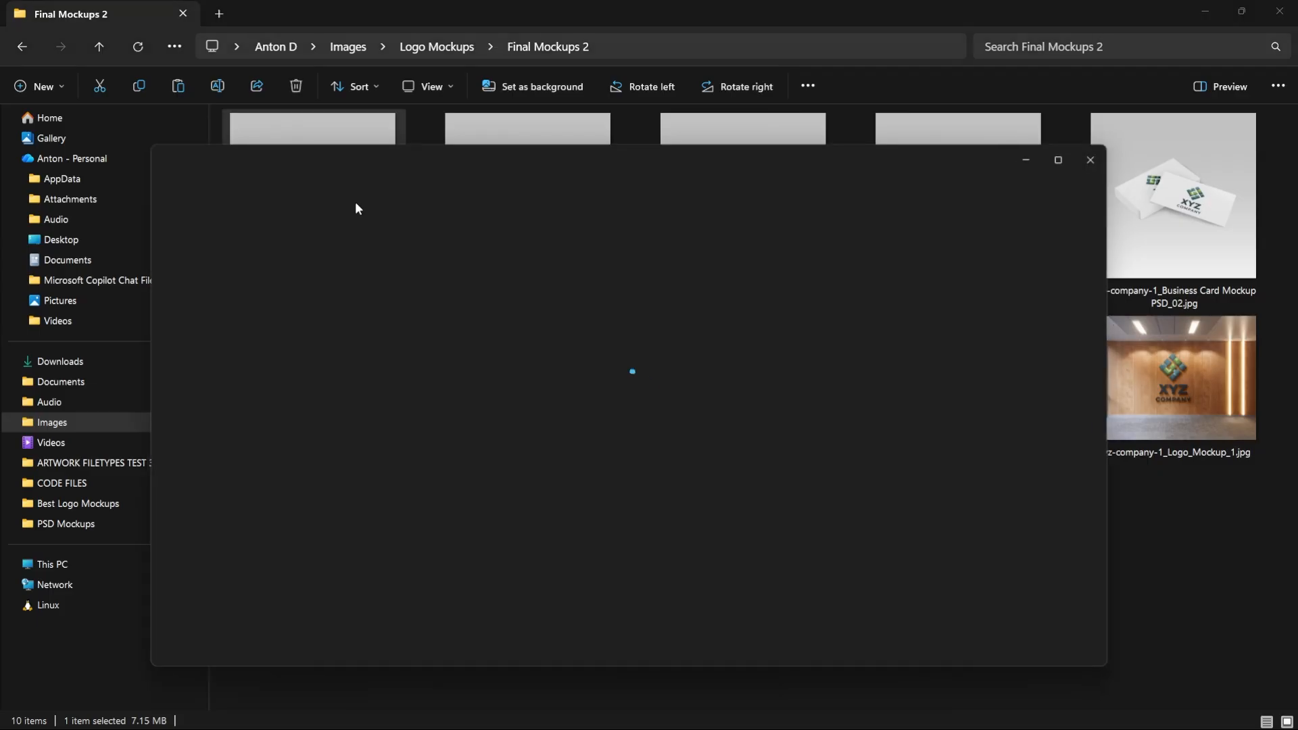
pyautogui.press('Right')
pyautogui.press('Right')
pyautogui.press('Right')
pyautogui.press('Right')
pyautogui.press('Right')
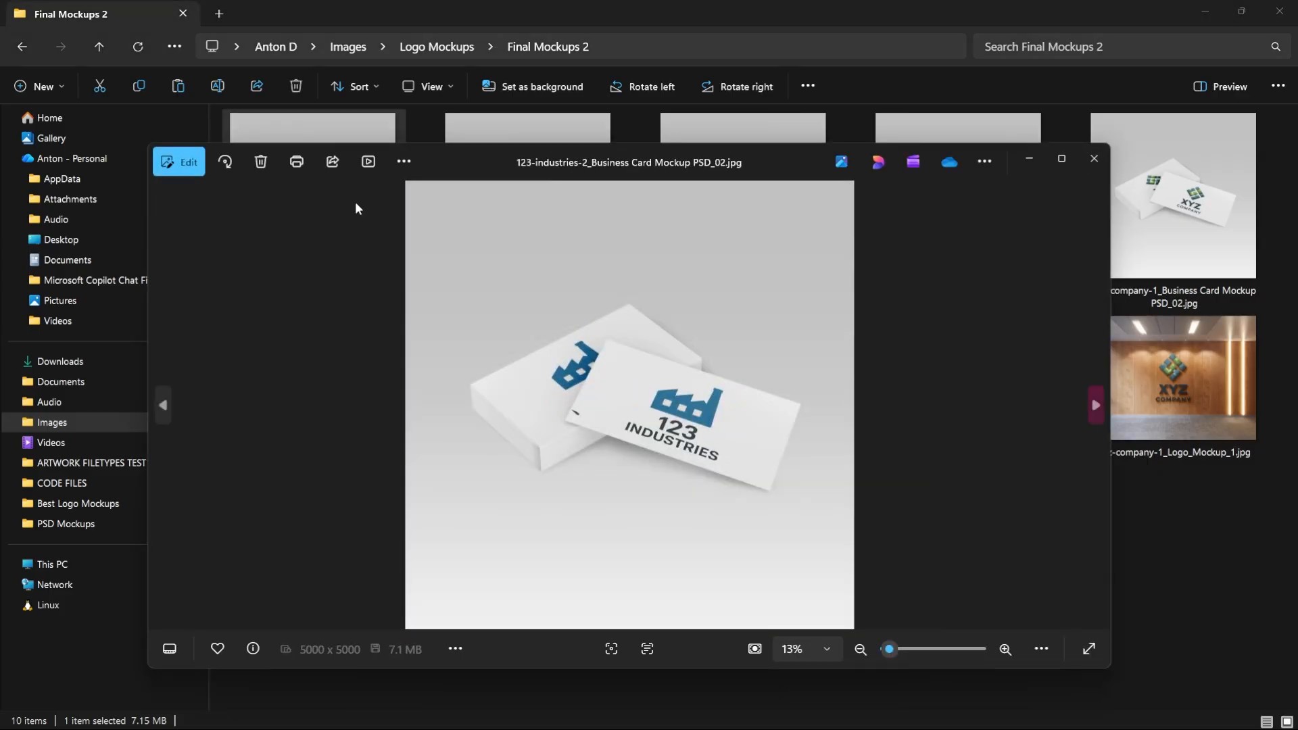
pyautogui.press('Right')
pyautogui.press('Right')
pyautogui.press('Right')
pyautogui.press('Right')
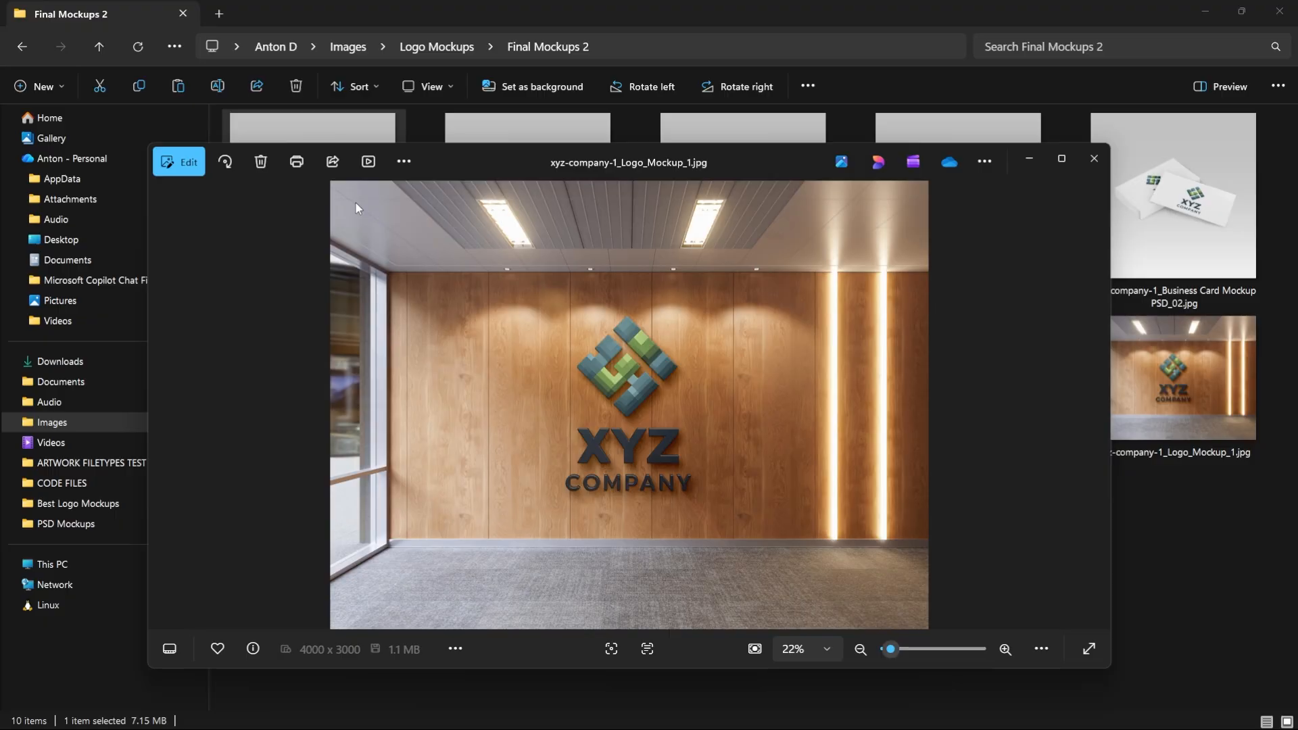
pyautogui.hotkey('alt', 'Tab')
pyautogui.hotkey('alt', 'Tab')
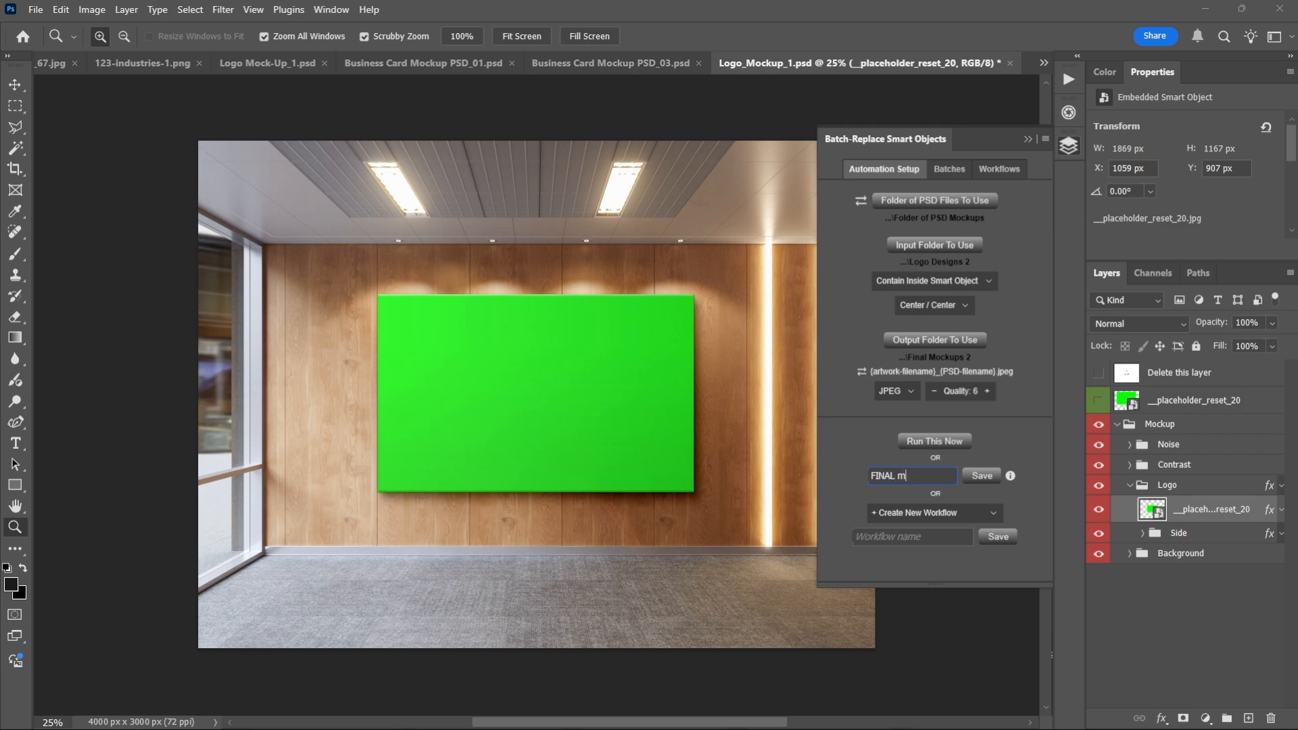
# Save the current setup as a batch named "FINAL mockup creation workflow 1" and filter the saved batches by "final".
pyautogui.write('ion workflow 1')
pyautogui.click(981, 476)
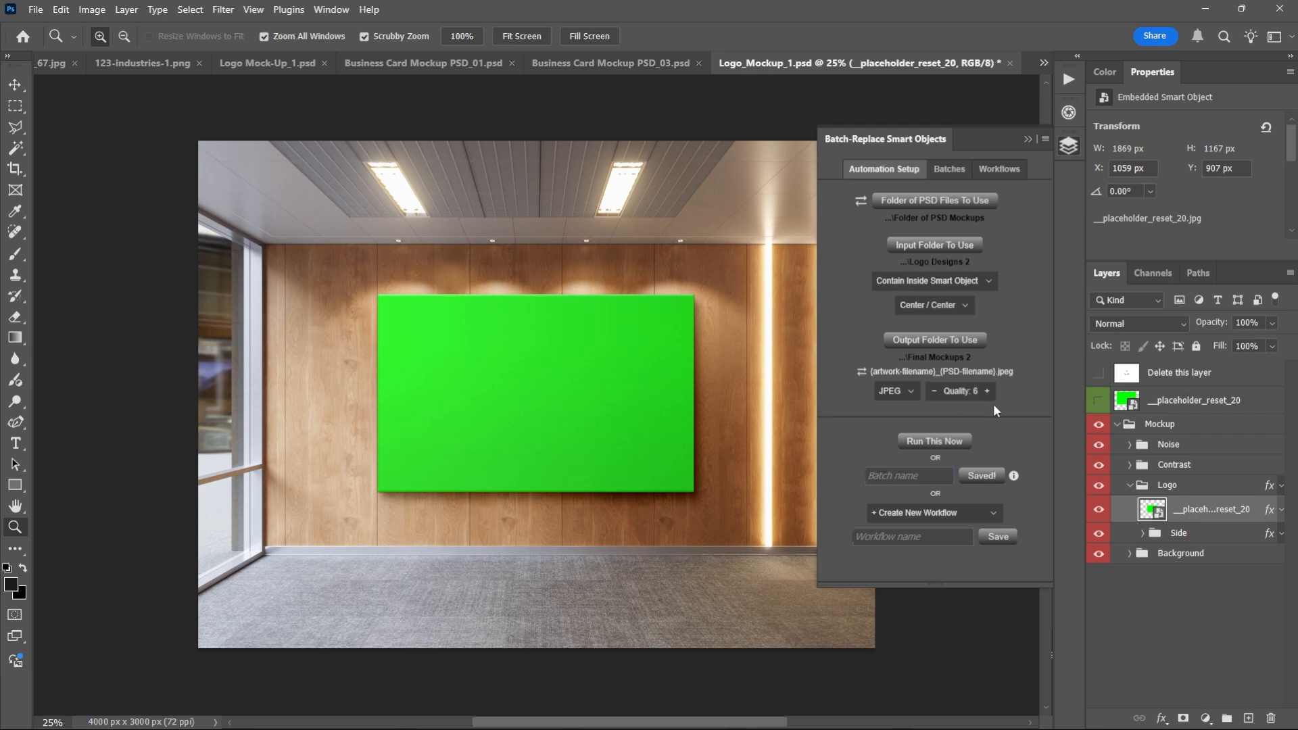
pyautogui.click(962, 165)
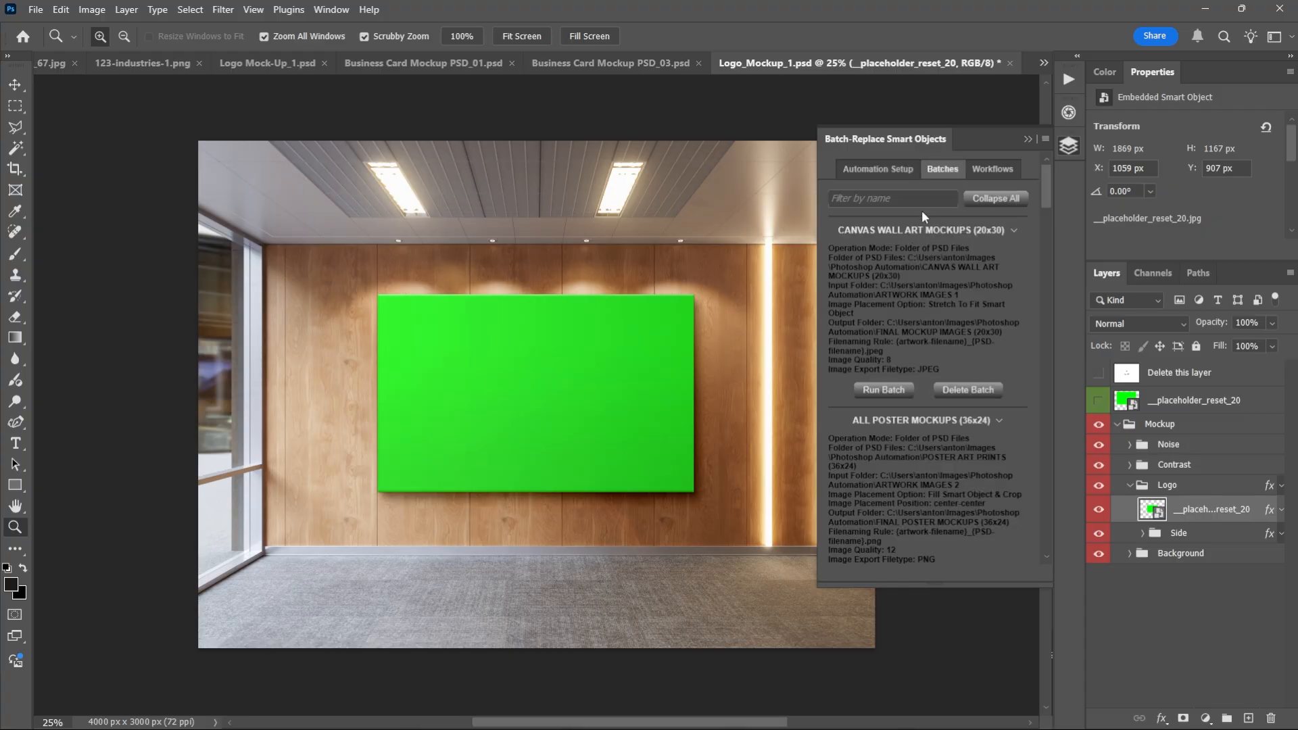
pyautogui.write('final')
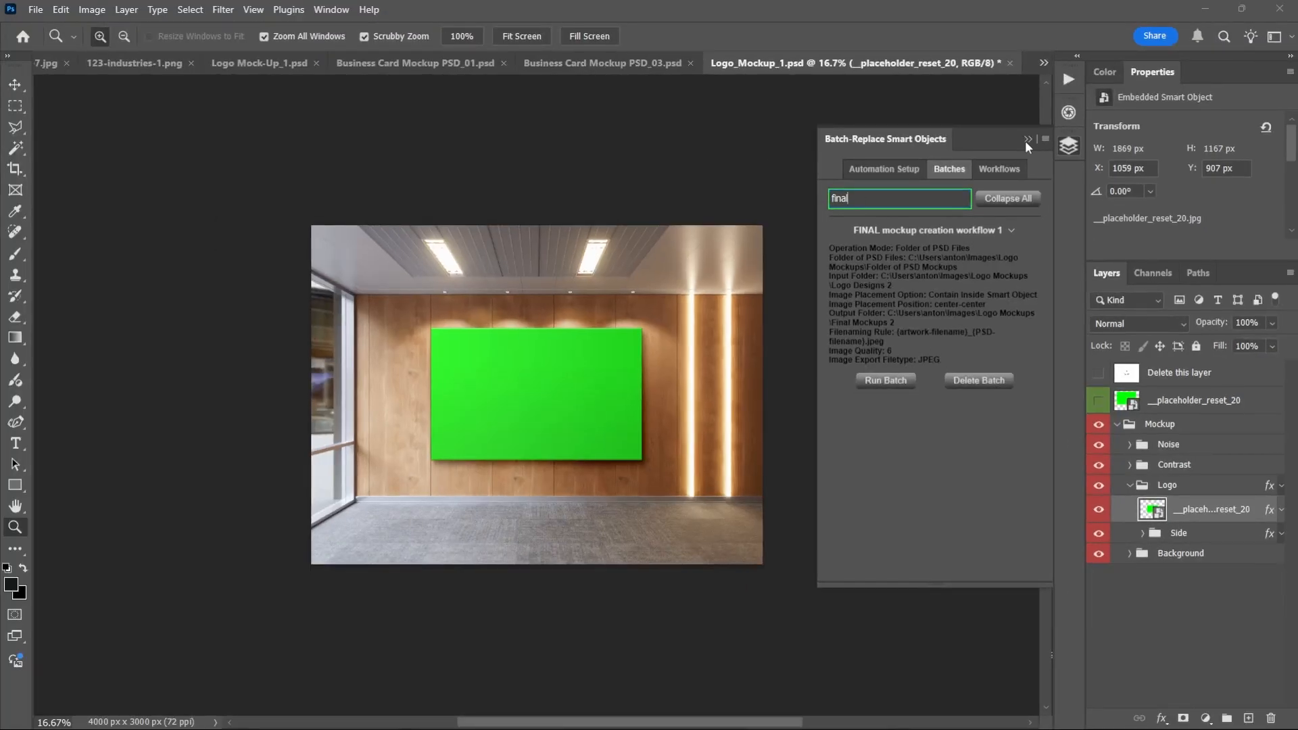
# Bring up the Business Card Mockup PSD_03.psd document.
pyautogui.click(605, 62)
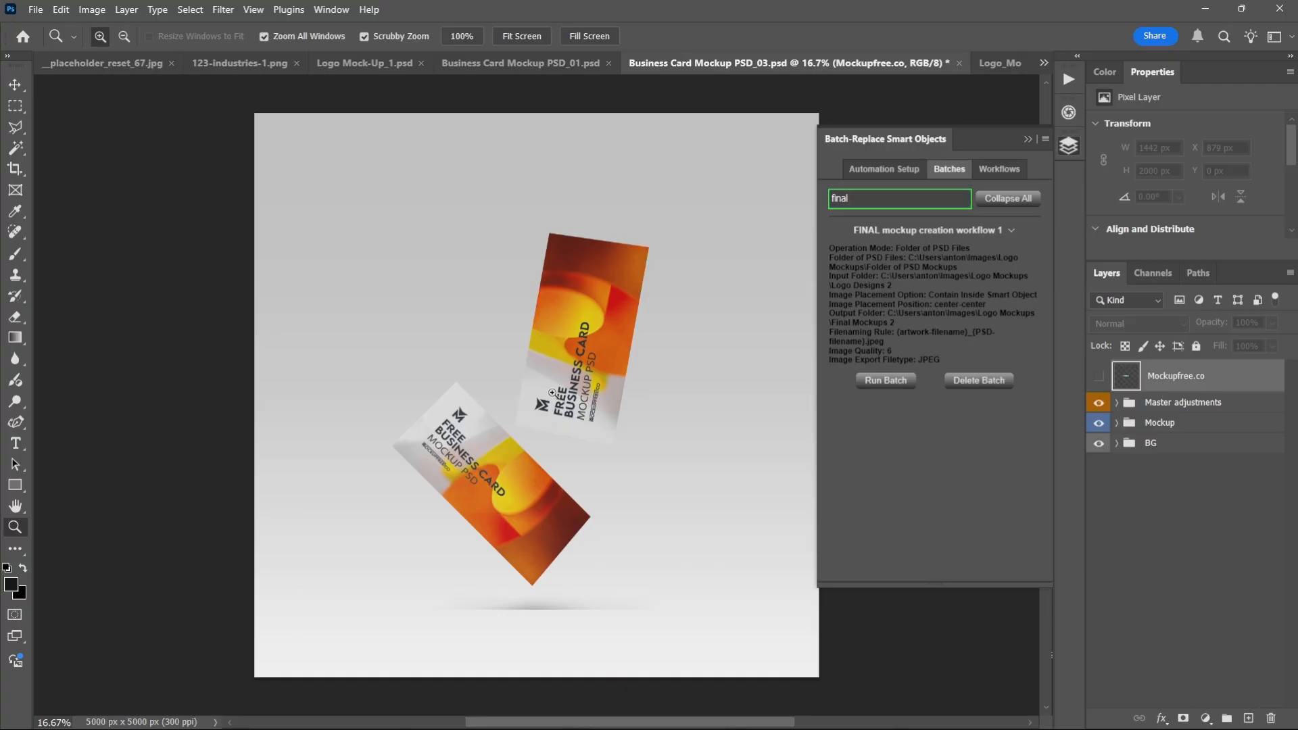